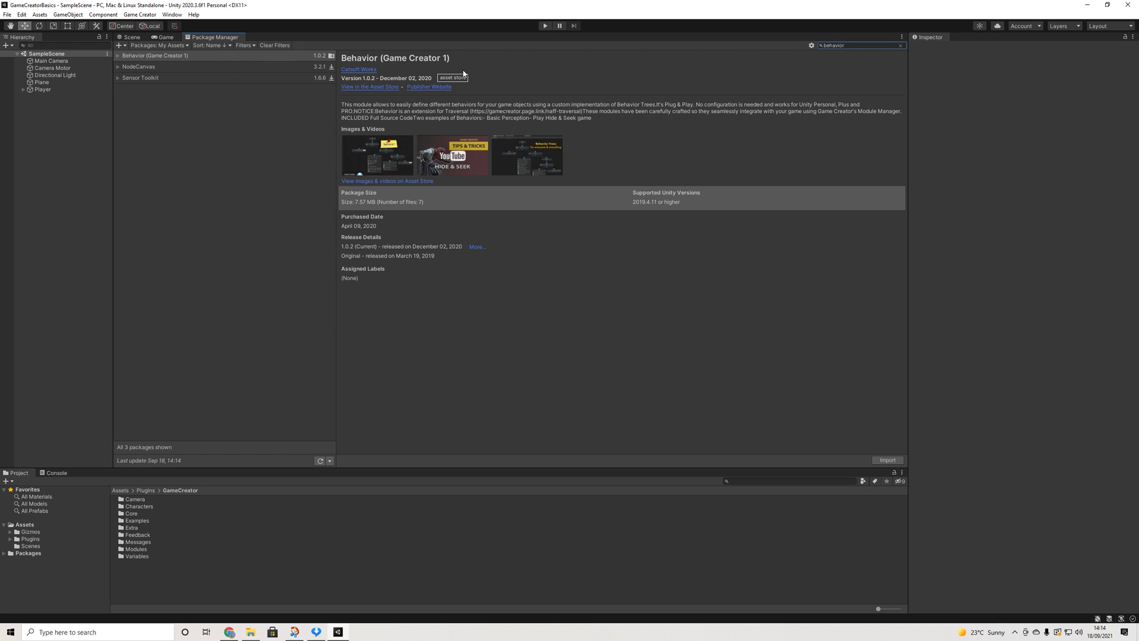
Import the Behavior (Game Creator 1) package with all of its files.
left_click(885, 460)
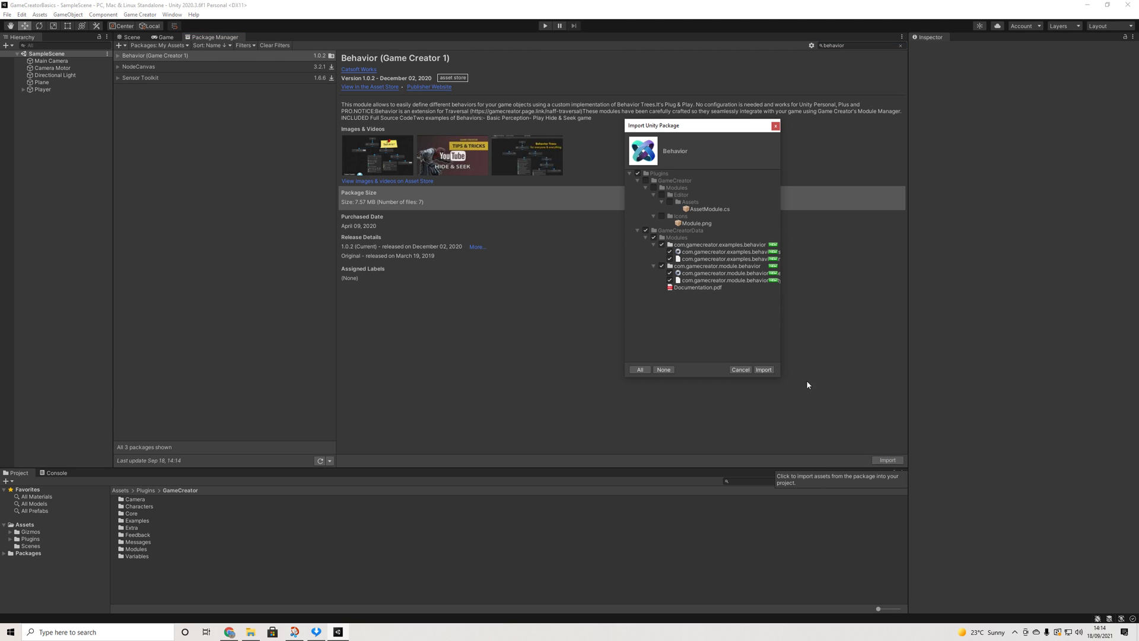
left_click(763, 370)
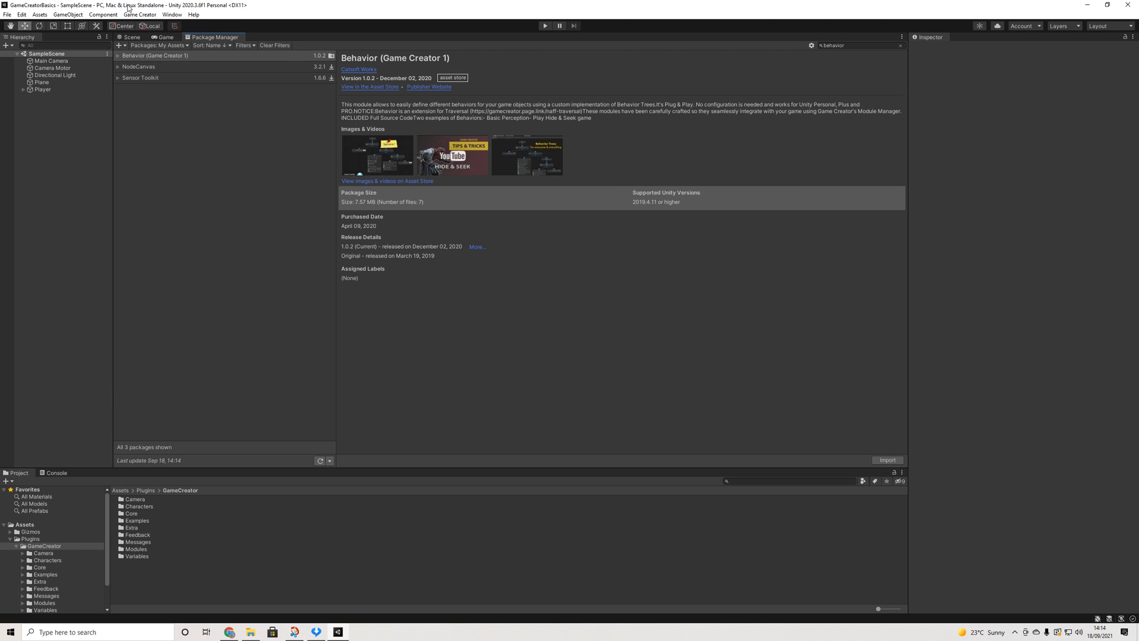
left_click(139, 15)
Enable the Behavior module in Module Manager and import its files.
left_click(146, 57)
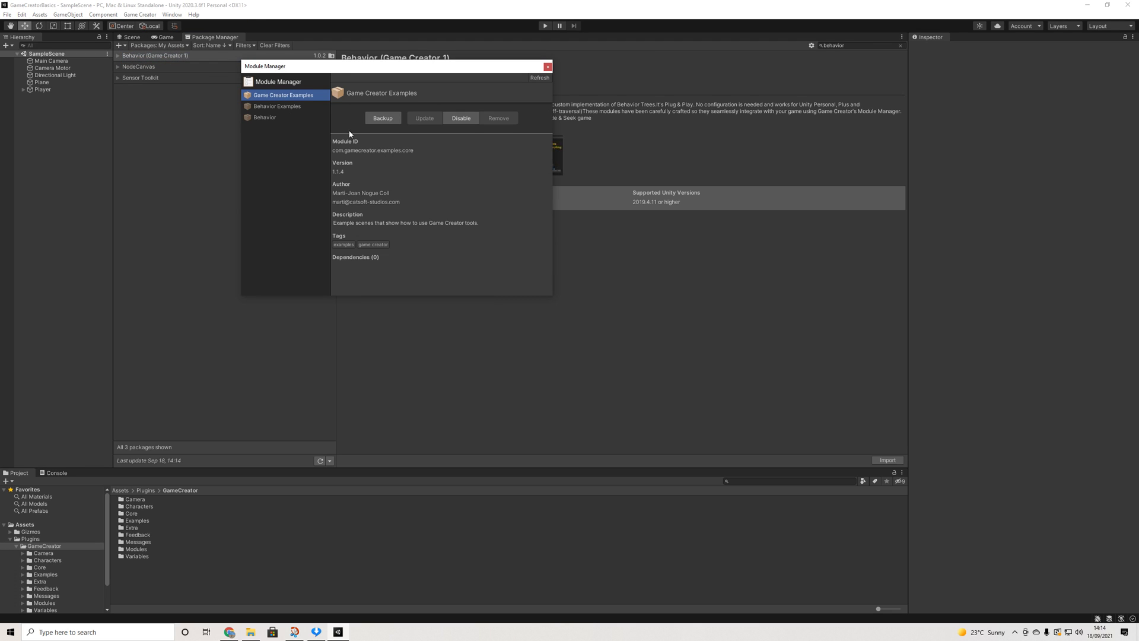
left_click(264, 117)
left_click(460, 118)
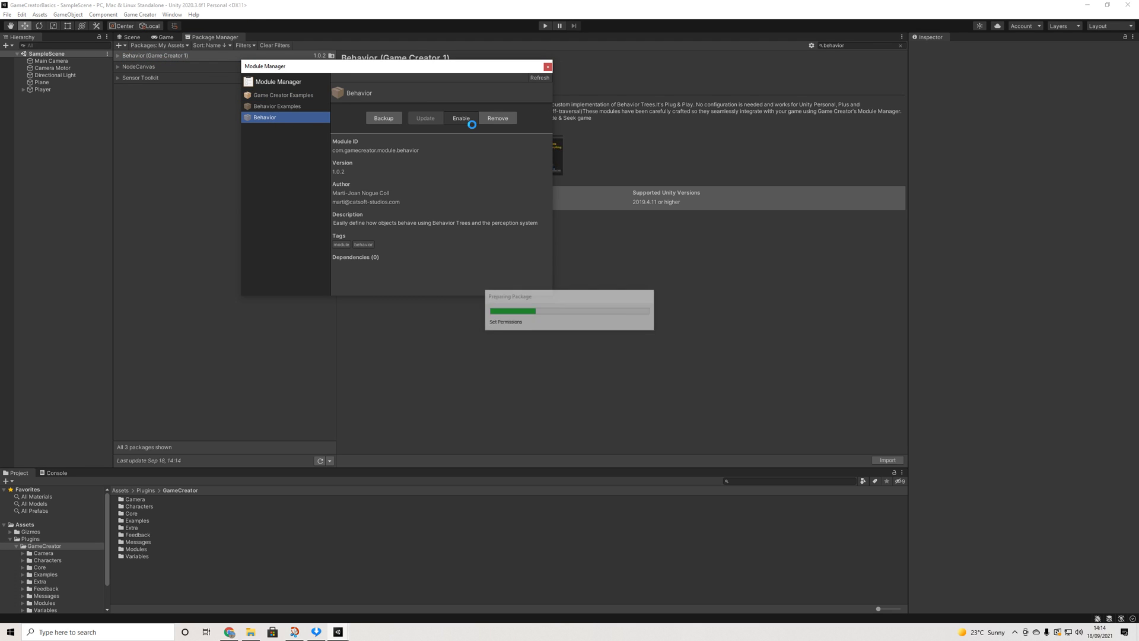
left_click(764, 370)
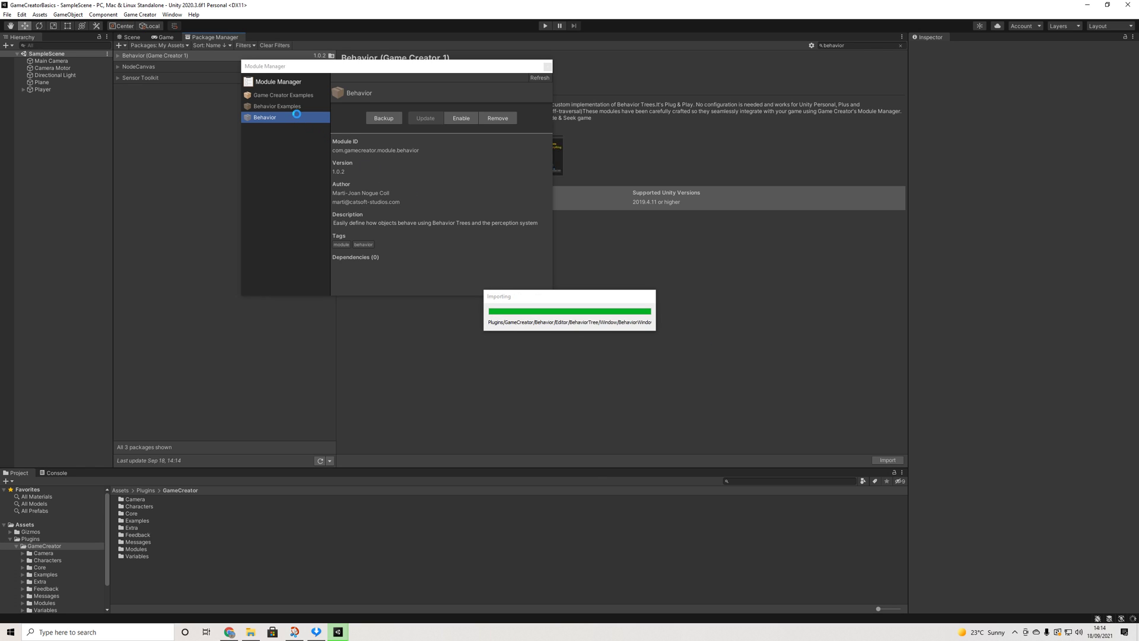
Enable and import Behavior Examples, keep the installer, and close Module Manager.
left_click(277, 106)
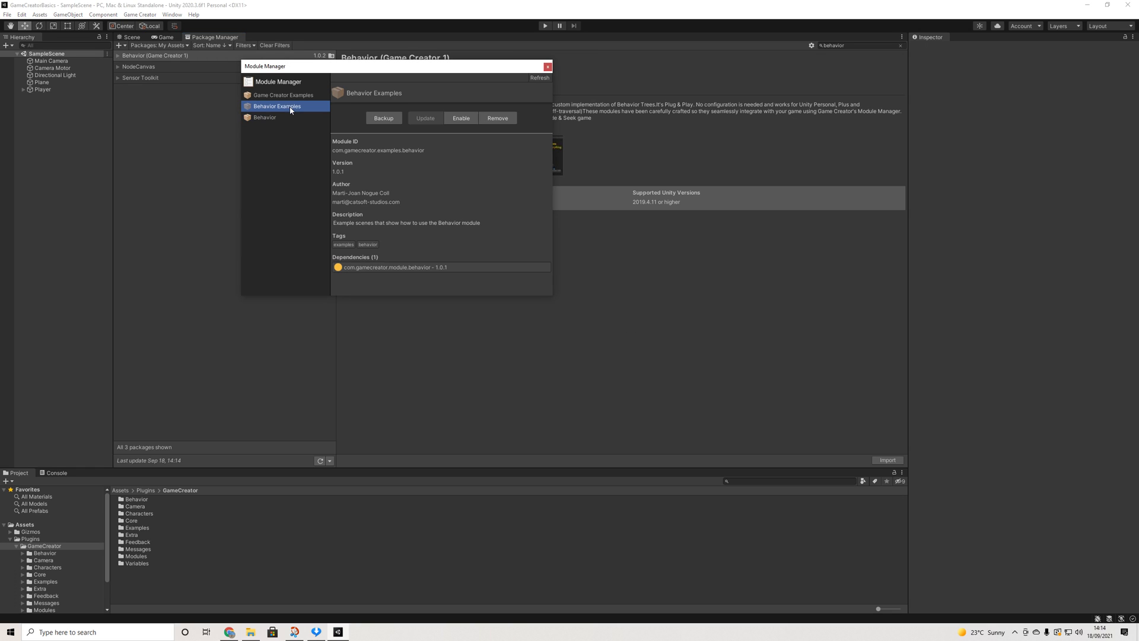
left_click(466, 120)
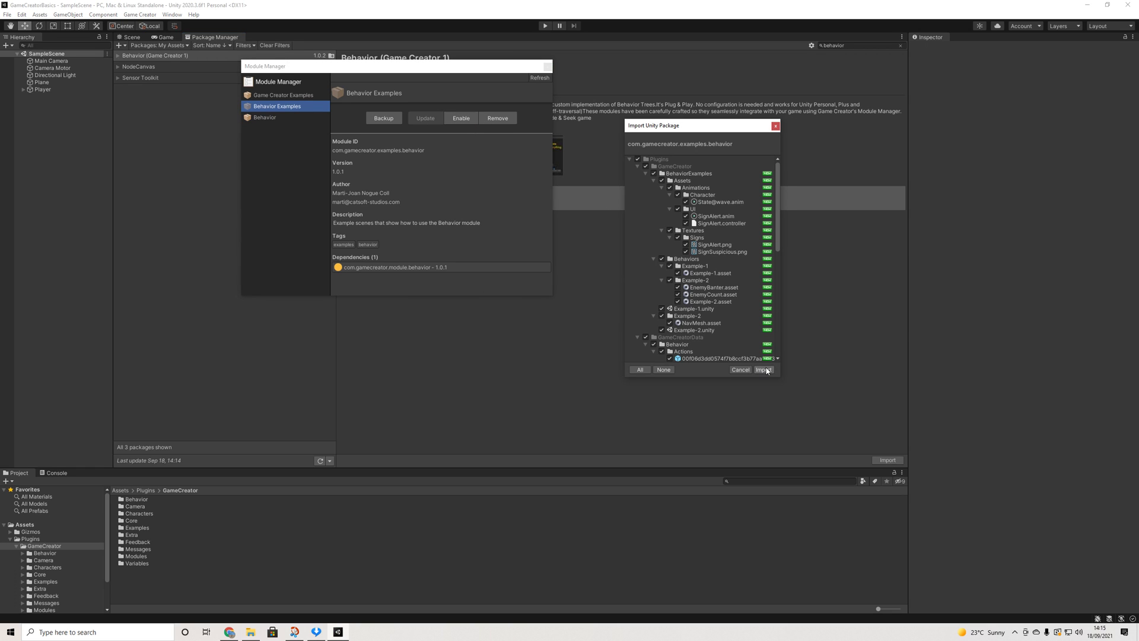
left_click(763, 369)
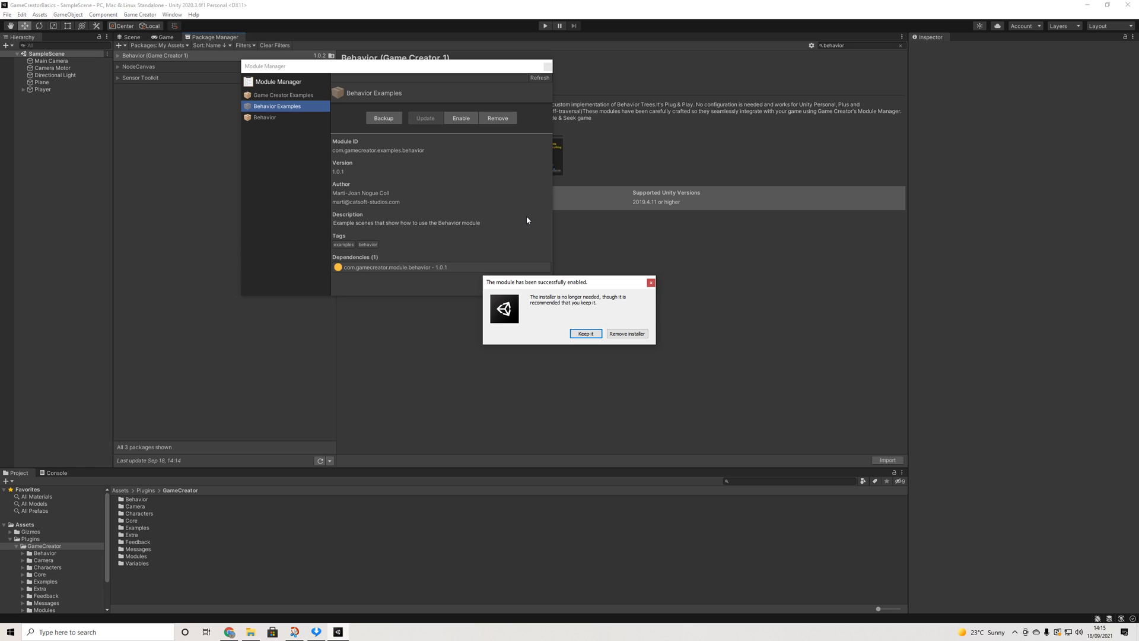
left_click(585, 334)
left_click(553, 74)
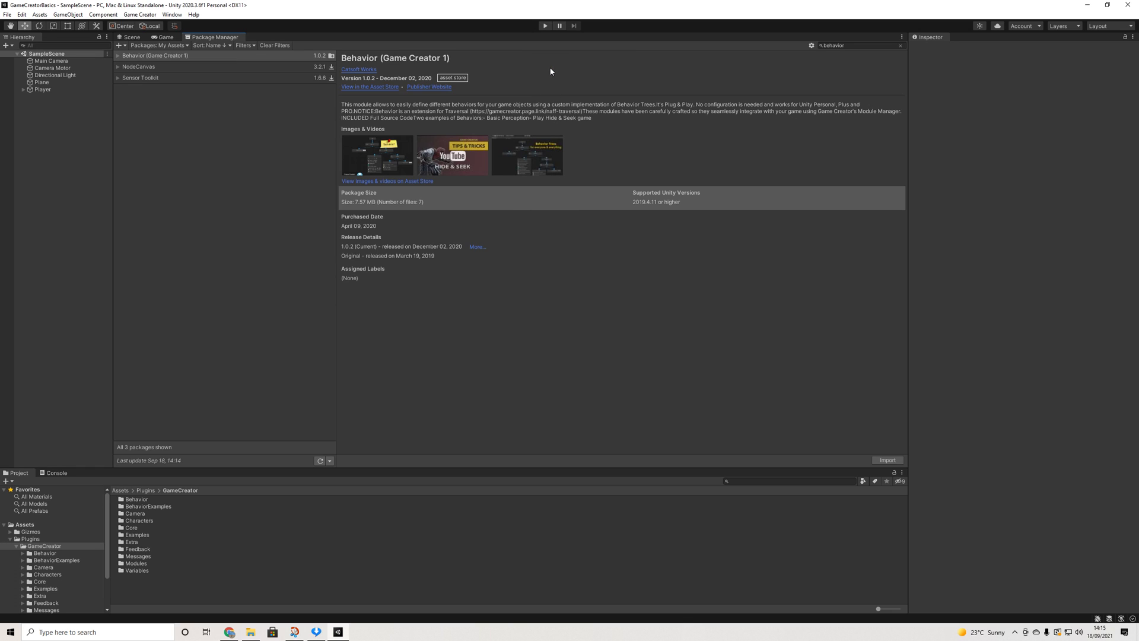
Open the Example-1 scene from BehaviorExamples and frame the two walls and characters.
left_click(57, 560)
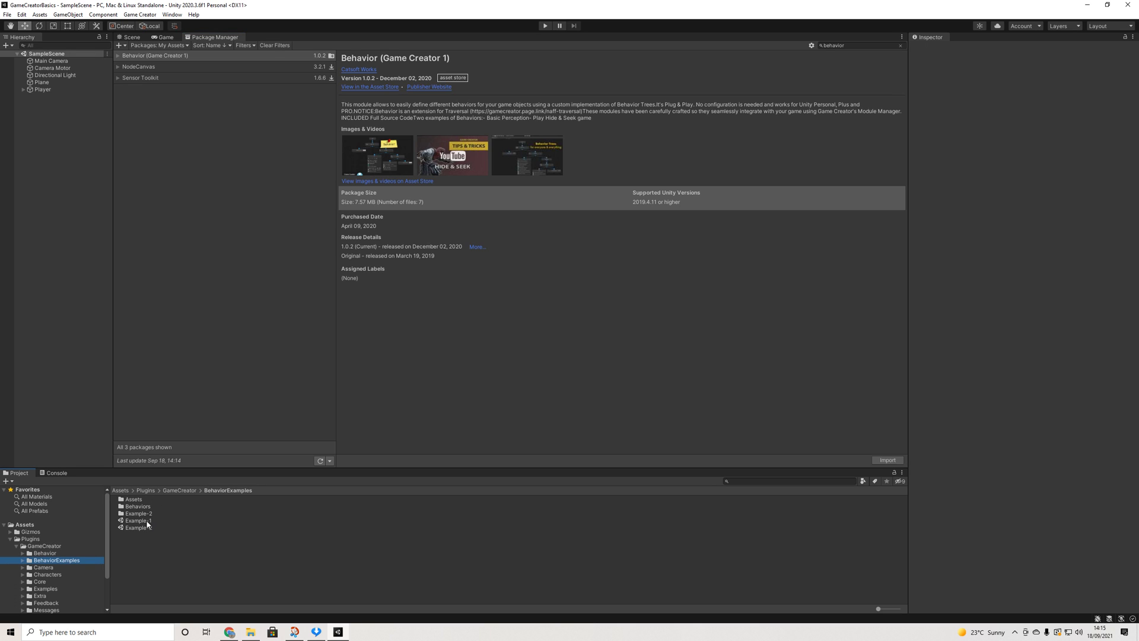
left_click(131, 36)
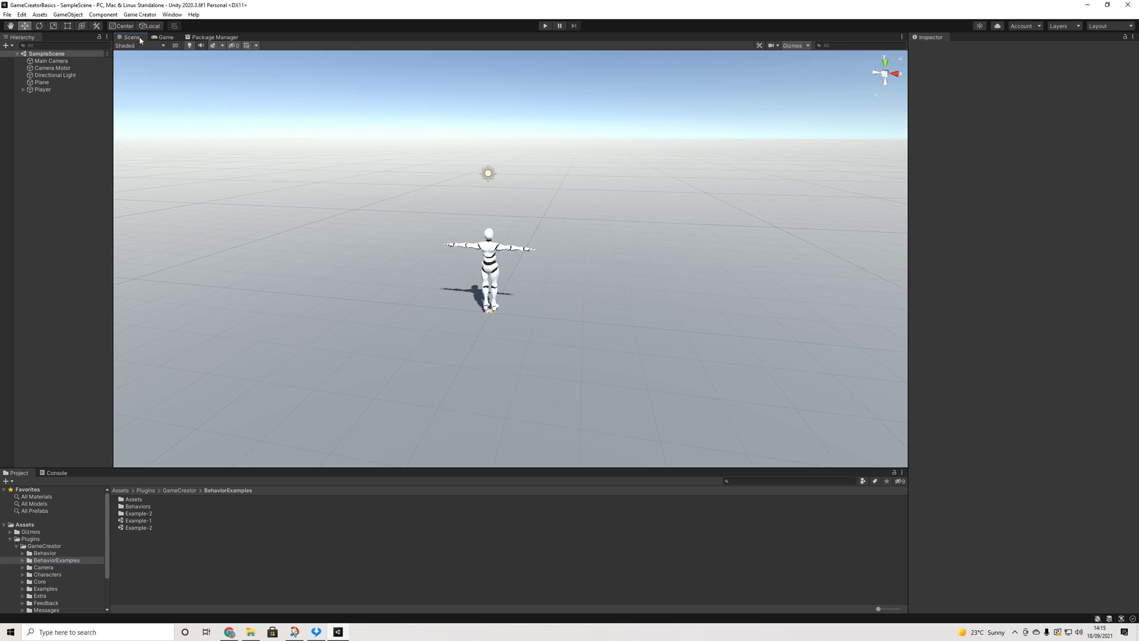
double_click(133, 522)
scroll(499, 295, "down", 3)
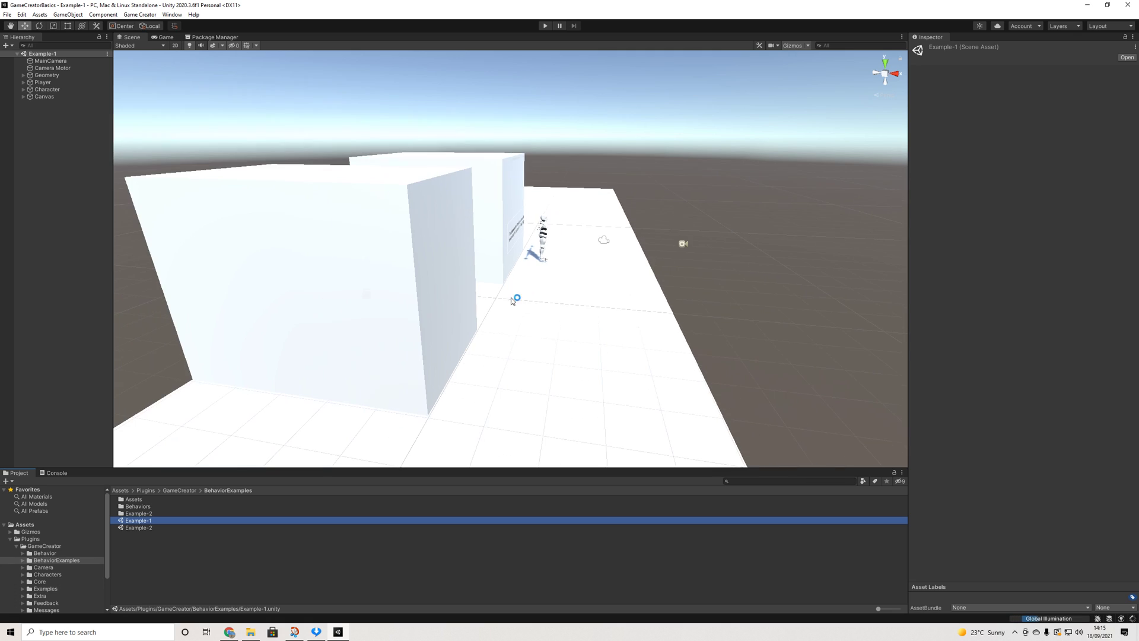
left_click_drag(509, 296, 450, 341, "alt")
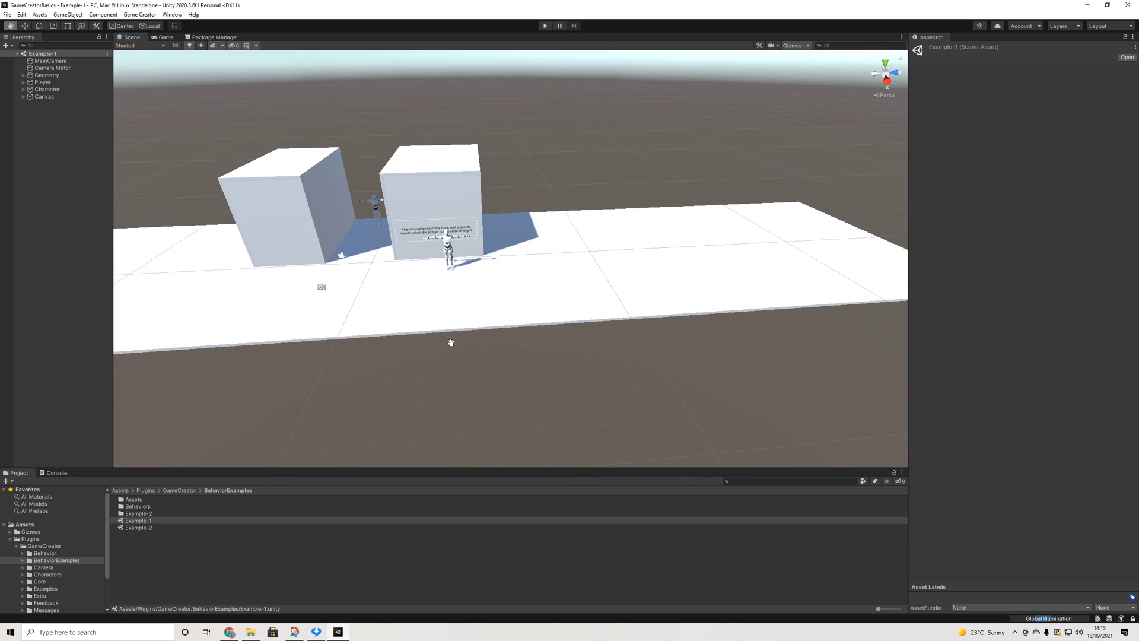
middle_click_drag(450, 341, 534, 344)
scroll(511, 341, "up", 8)
left_click_drag(544, 330, 557, 366, "alt")
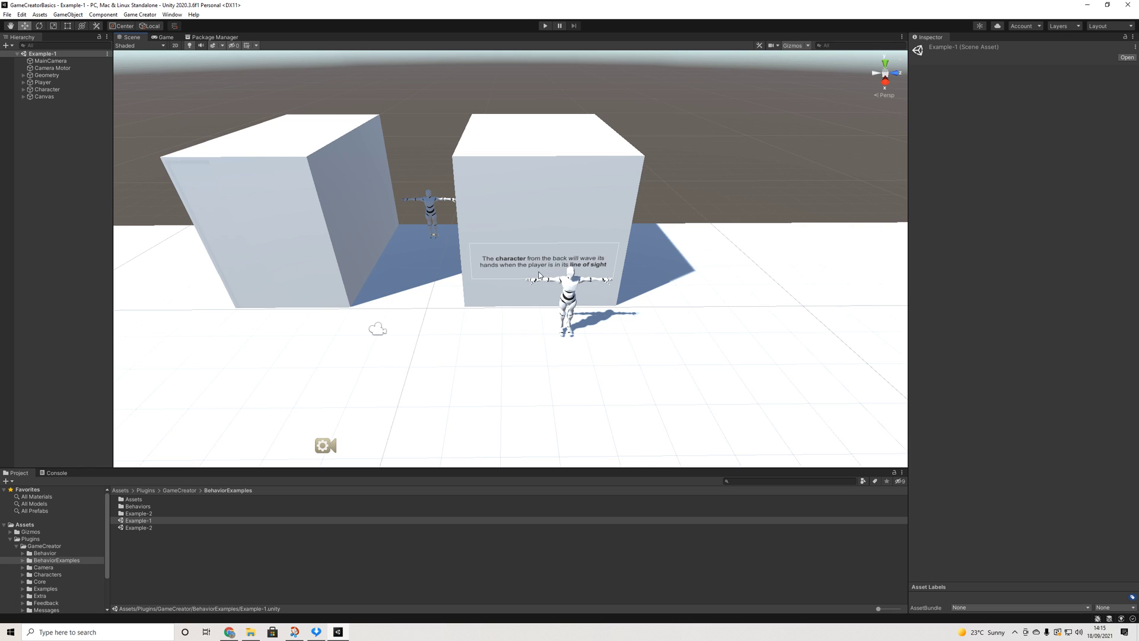
left_click(545, 26)
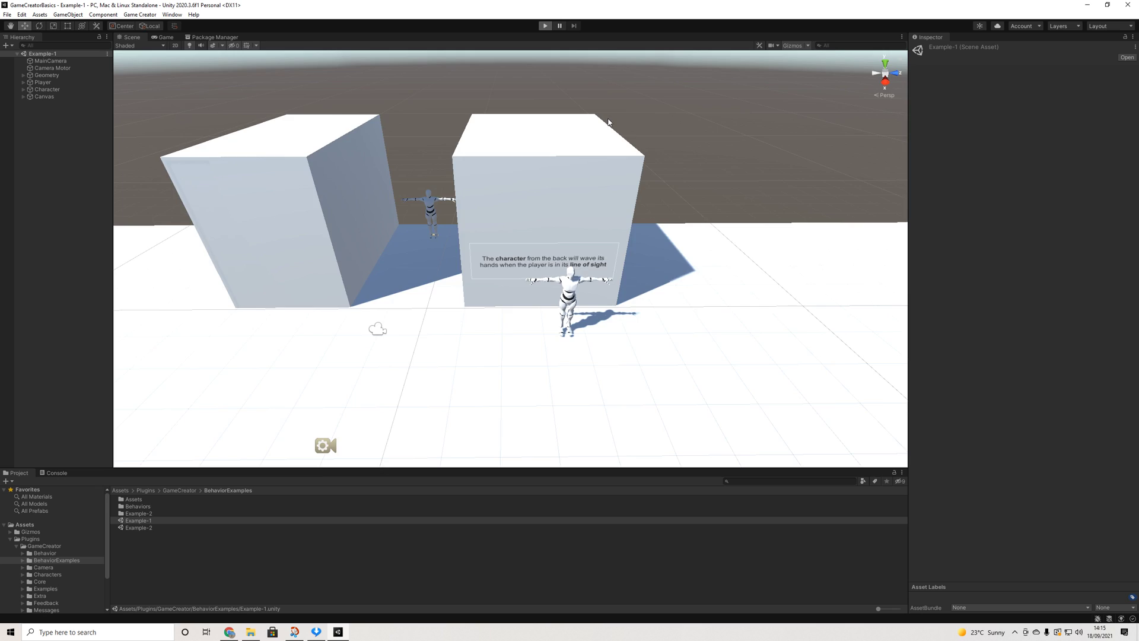
Walk the player left past the gap and back right, then return to the Scene view.
key("a")
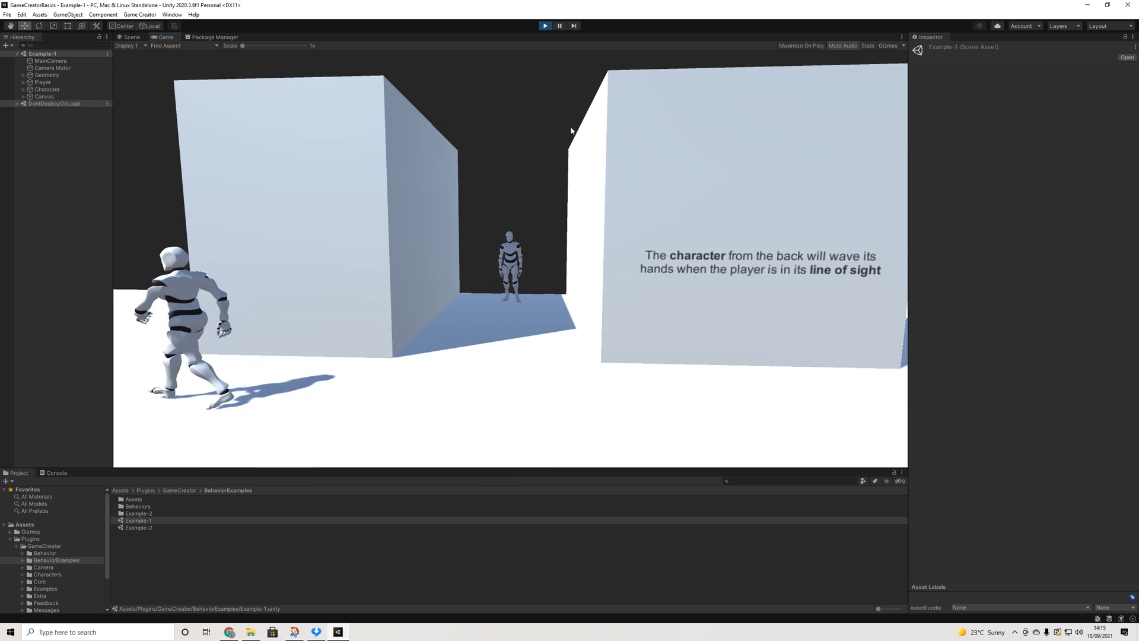
key("d")
key("d")
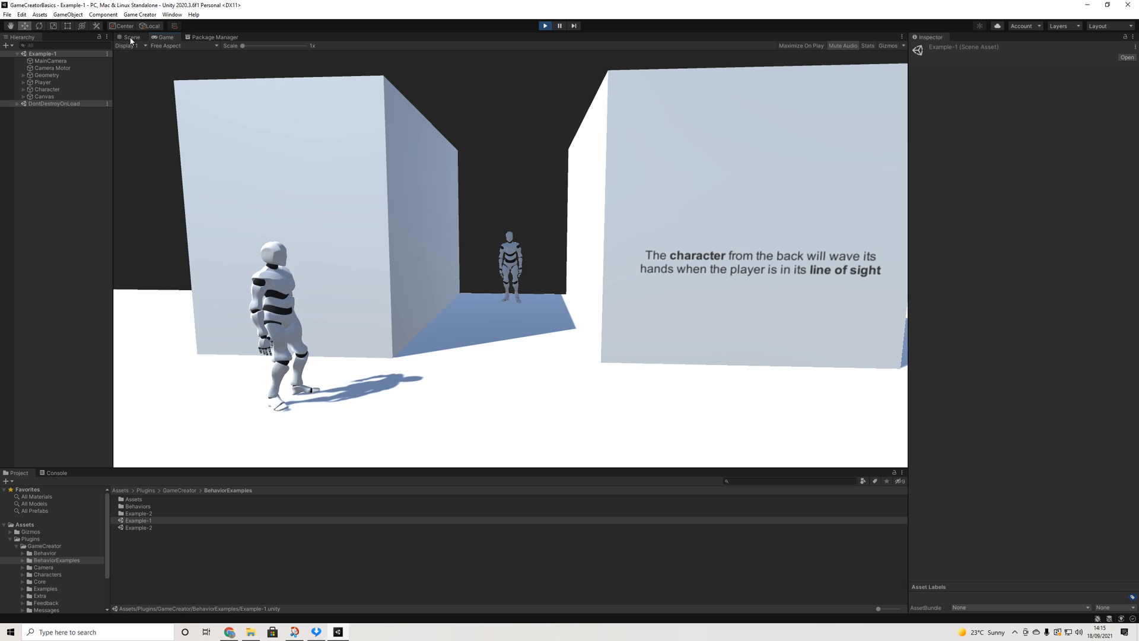
left_click(131, 37)
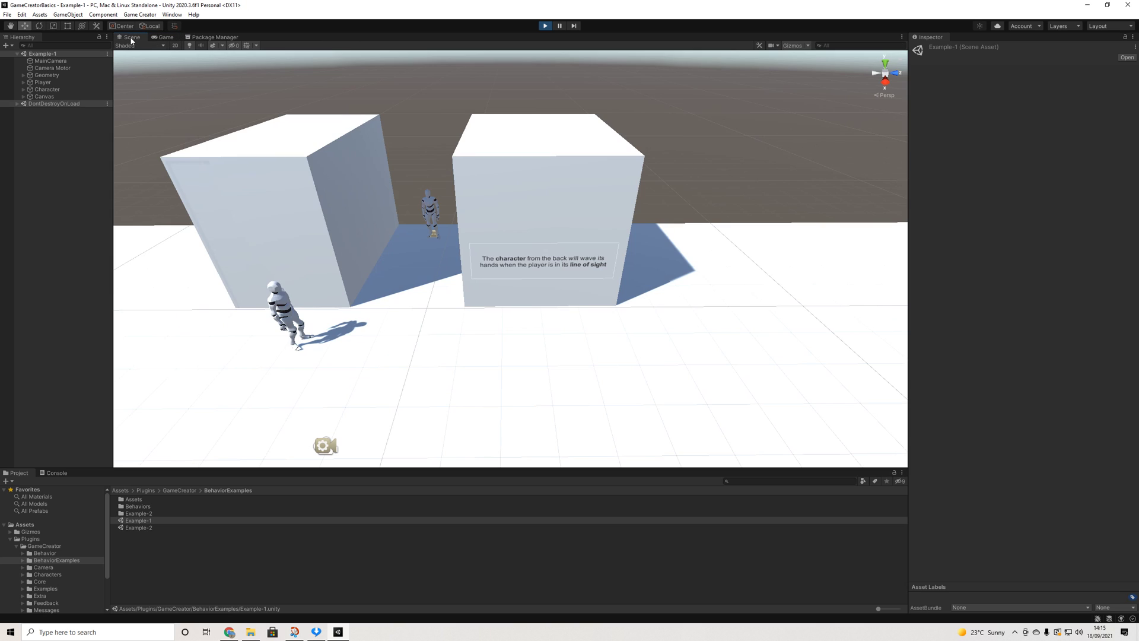
Select the back Character and narrow its Perception Field Of View to 26.
left_click(46, 91)
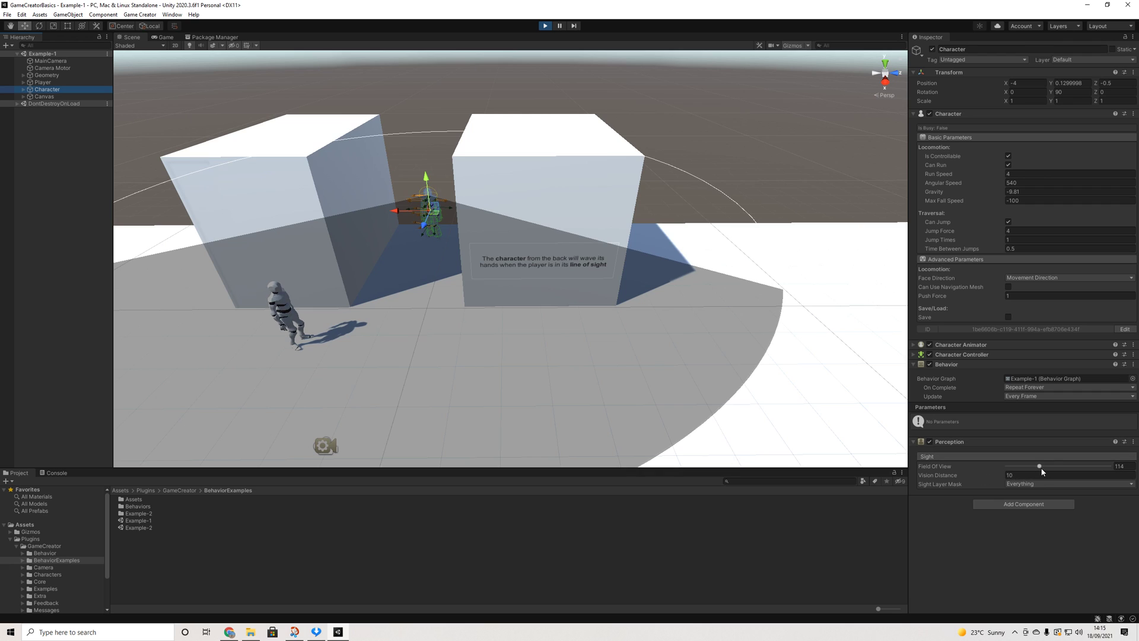
mouse_move(1039, 467)
left_mouse_down()
mouse_move(1009, 469)
mouse_move(1040, 469)
left_mouse_up()
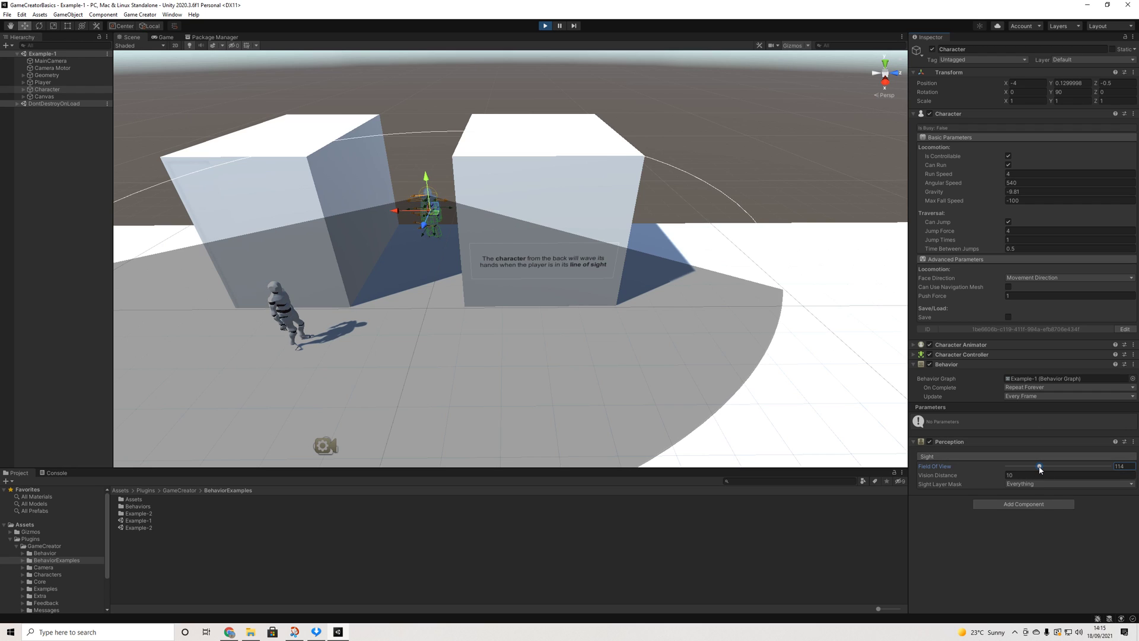
left_click_drag(764, 347, 666, 427, "alt")
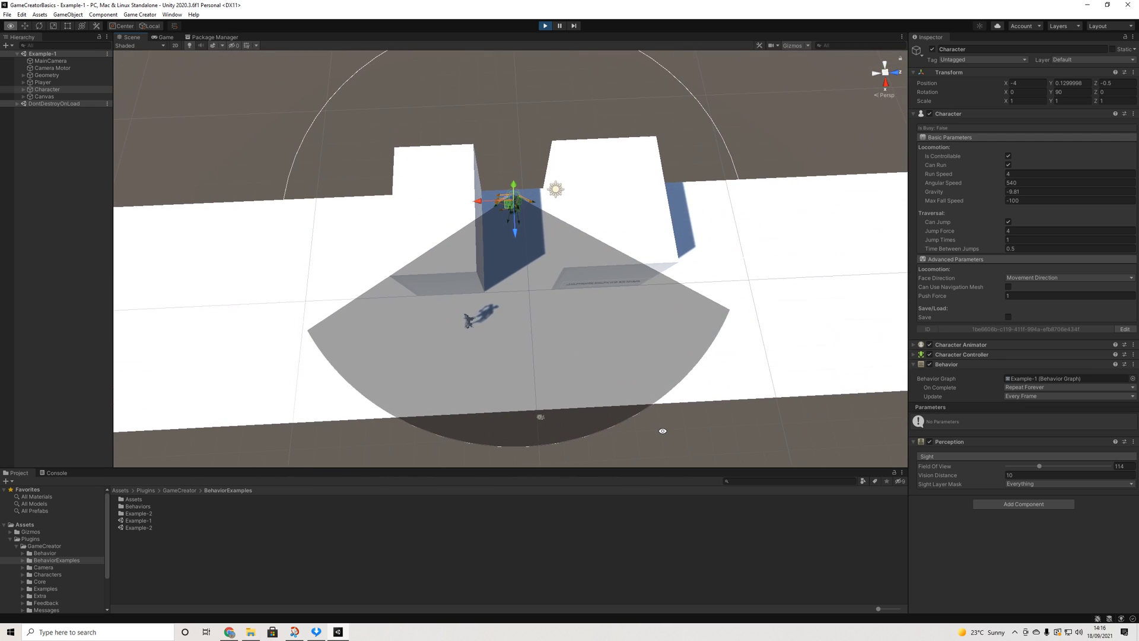
Widen the Field Of View to 360, then narrow it to a thin cone.
left_click(1039, 467)
left_click_drag(1039, 469, 1113, 466)
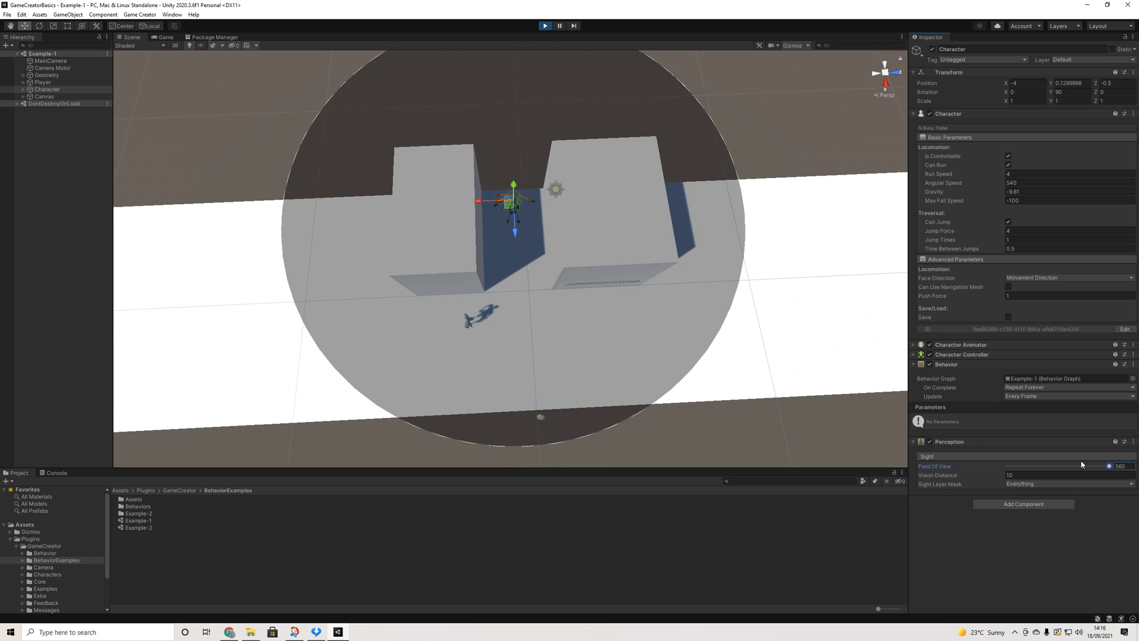
left_click_drag(1109, 468, 1009, 468)
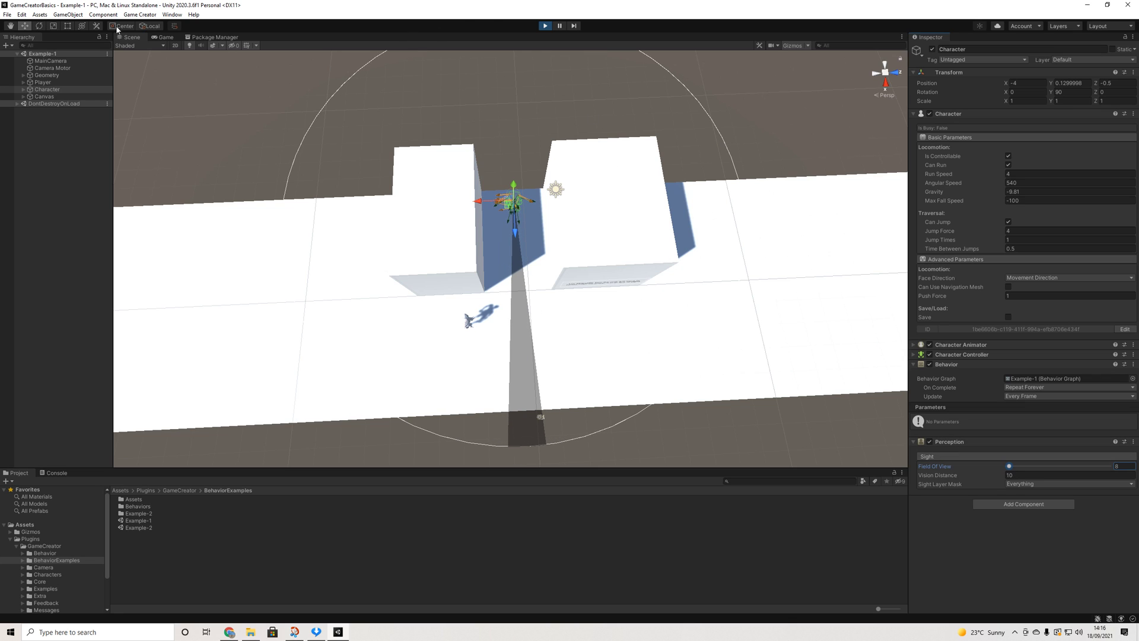
left_click(165, 37)
Walk the player right past the corridor entrance and back to the left.
key("d")
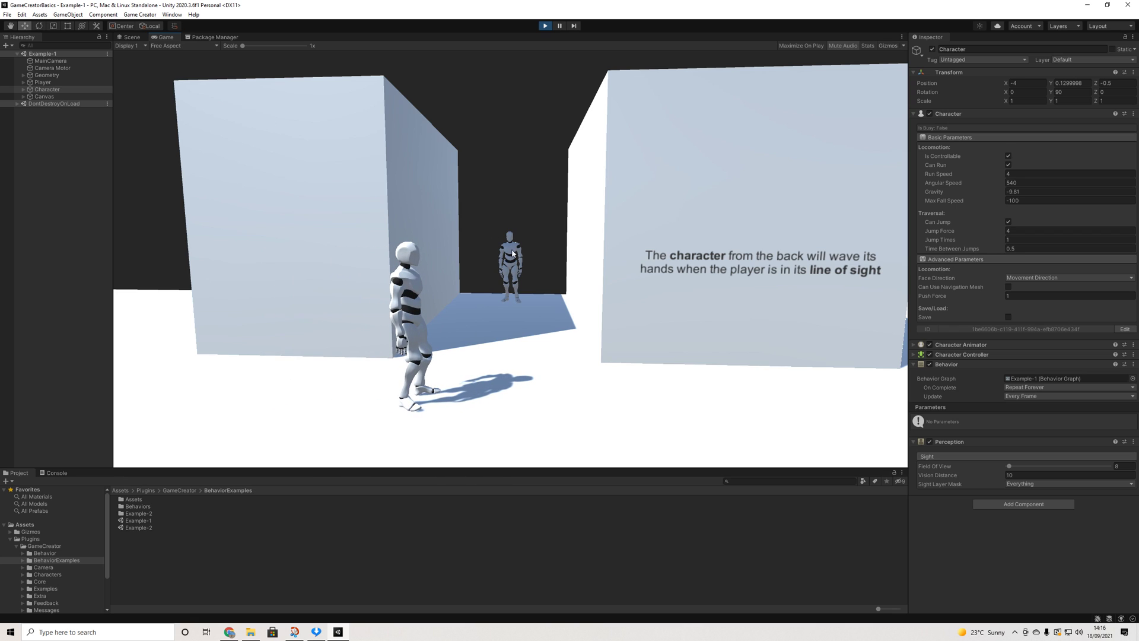
key("d")
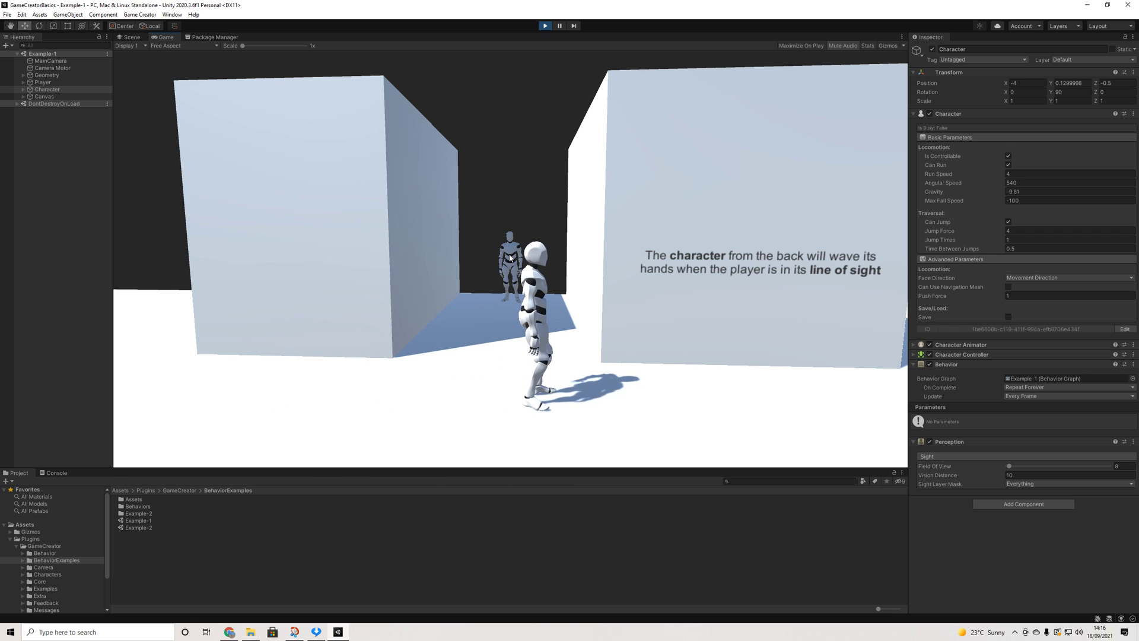
key("d")
key("a")
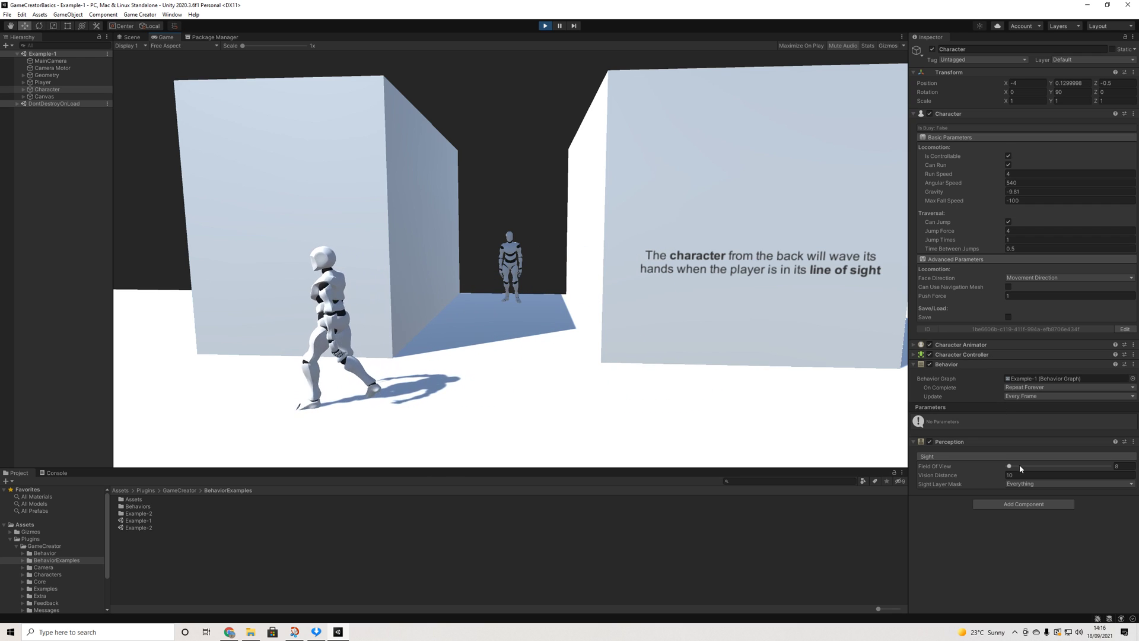
Set the Field Of View to 89, walk the player in and out of sight, then stop play.
left_click_drag(1009, 466, 1030, 468)
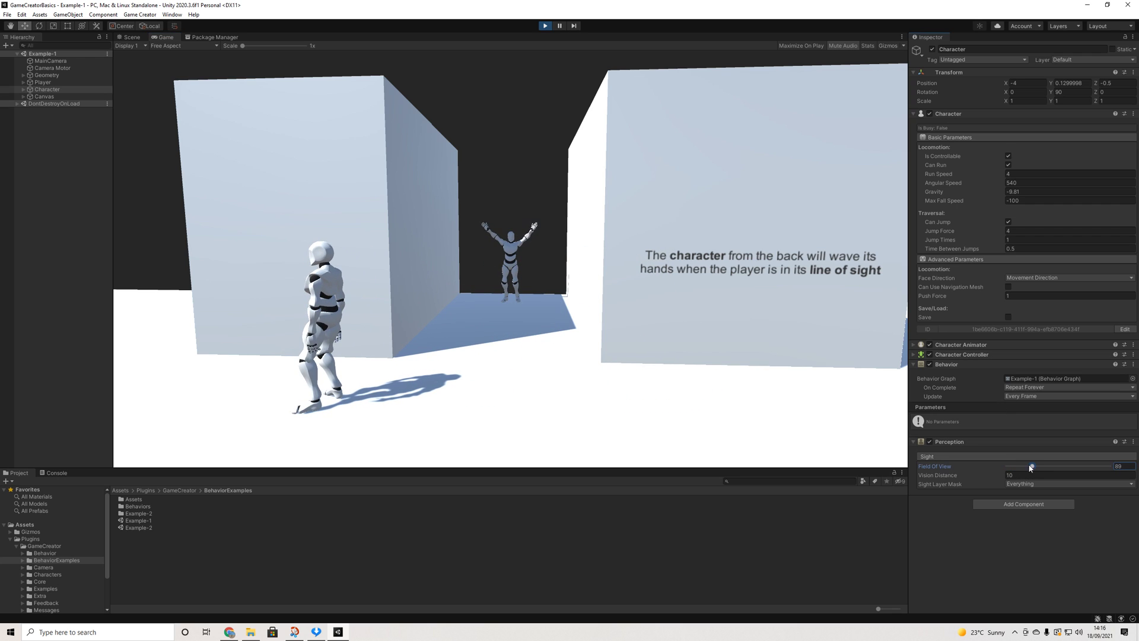
left_click(618, 226)
key("d")
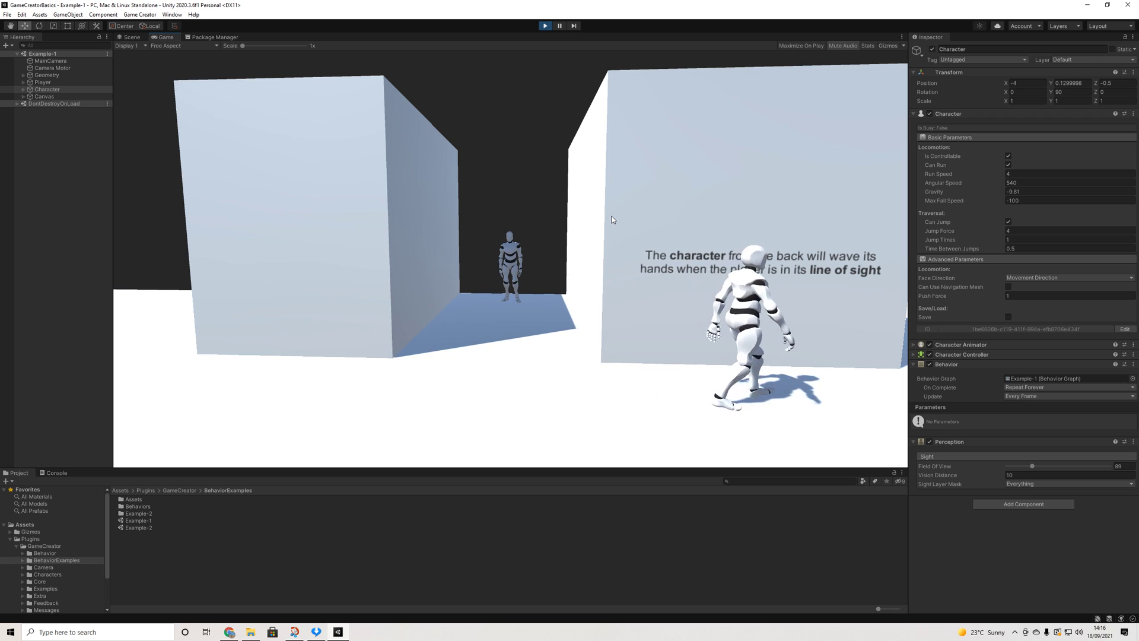
key("a")
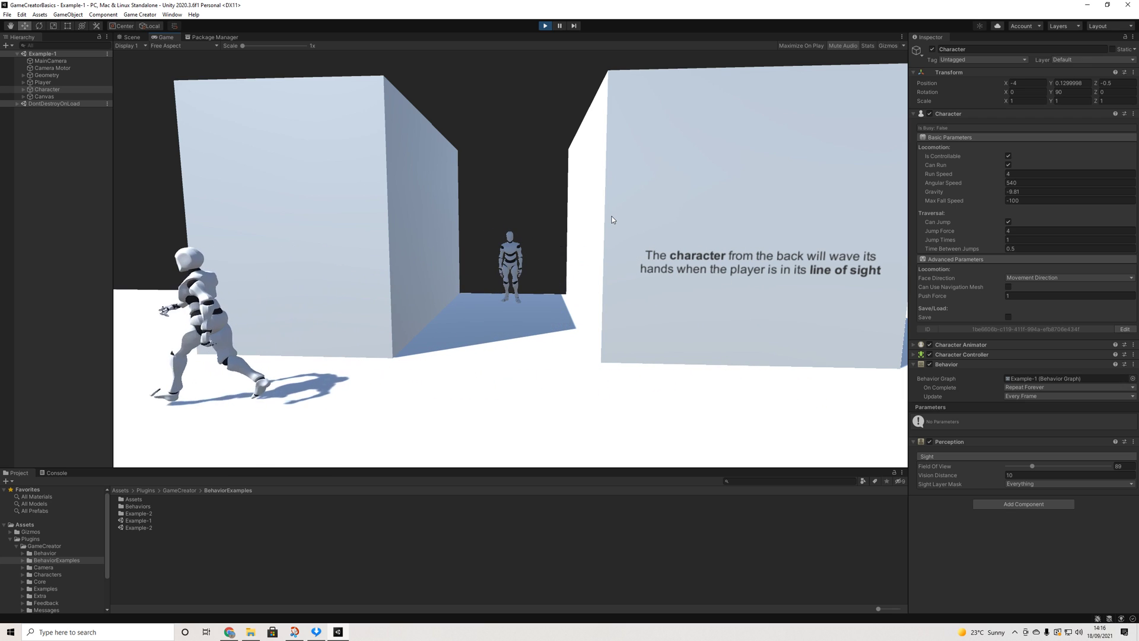
key("d")
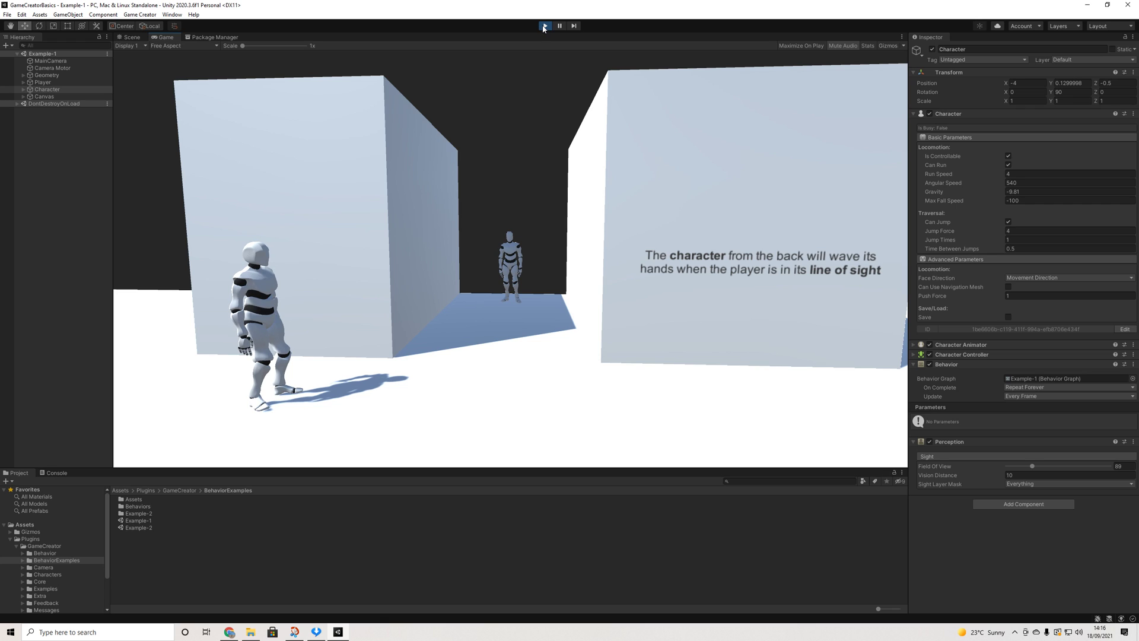
left_click(544, 27)
Open the Example-2 scene and look over its Geometry objects.
double_click(139, 527)
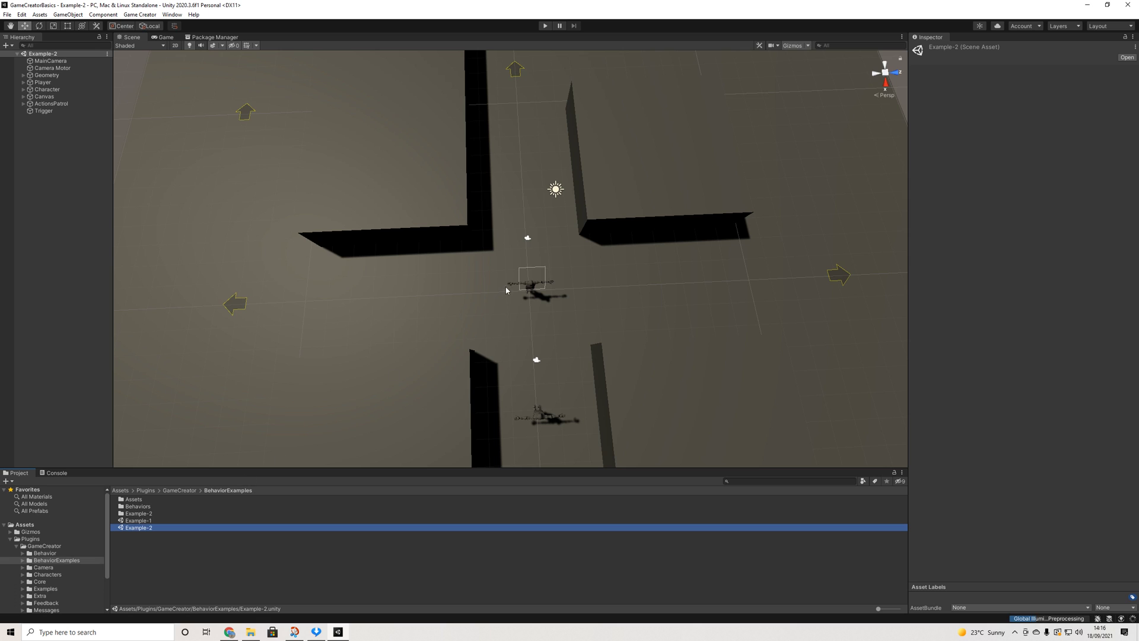
left_click_drag(610, 328, 495, 192, "alt")
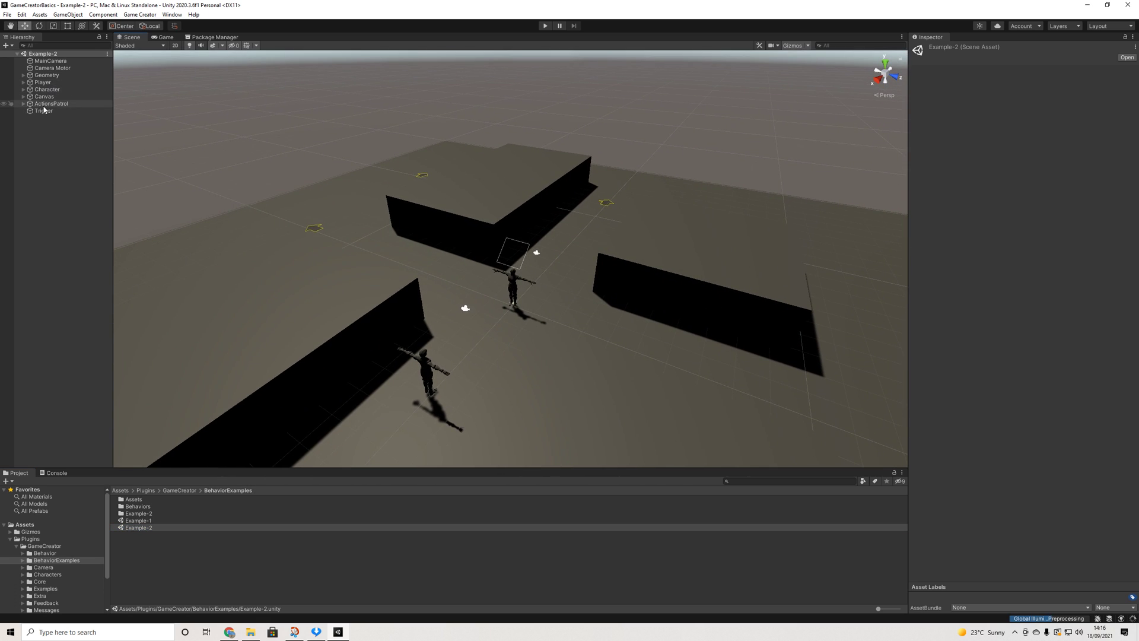
left_click(23, 76)
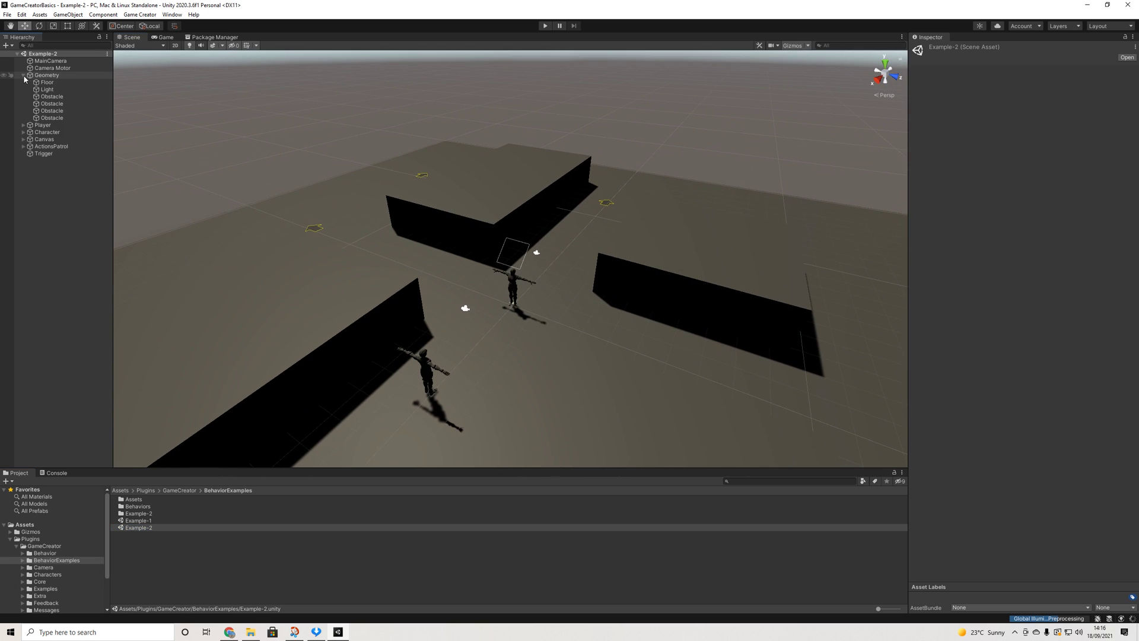
left_click(24, 76)
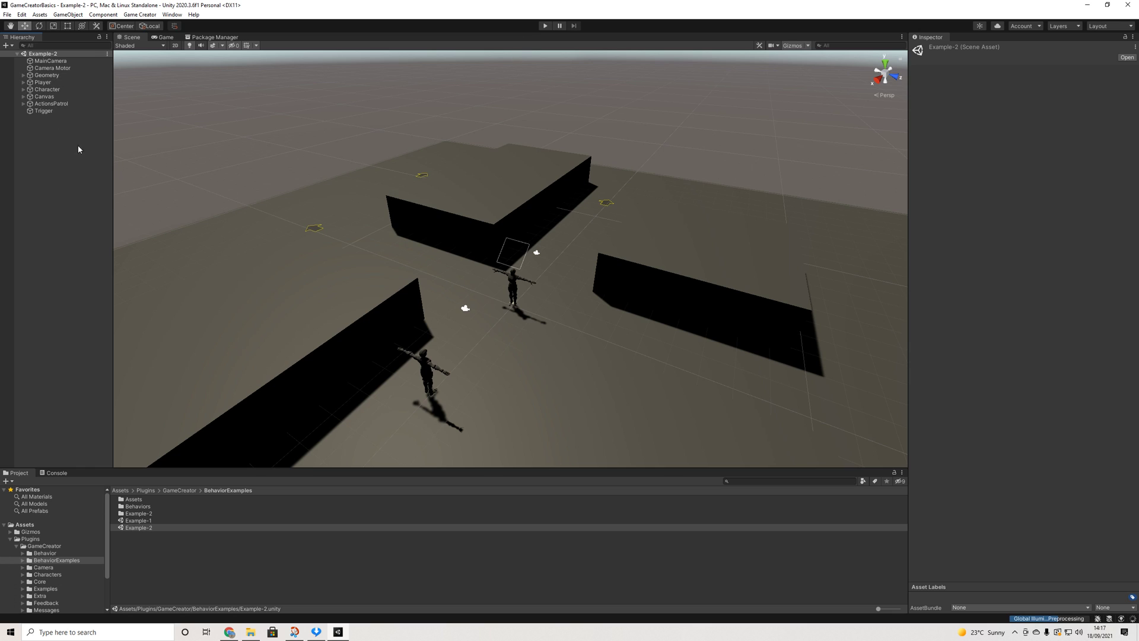
Add a Directional Light to the scene and lower its Intensity to 0.3.
right_click(49, 145)
mouse_move(119, 274)
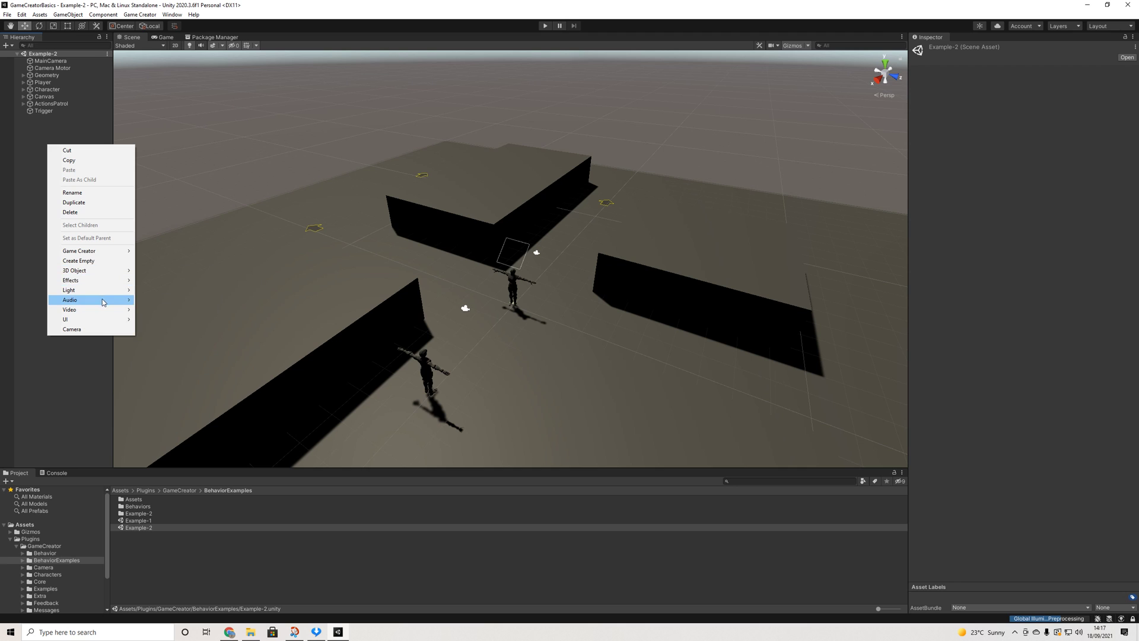
left_click(168, 290)
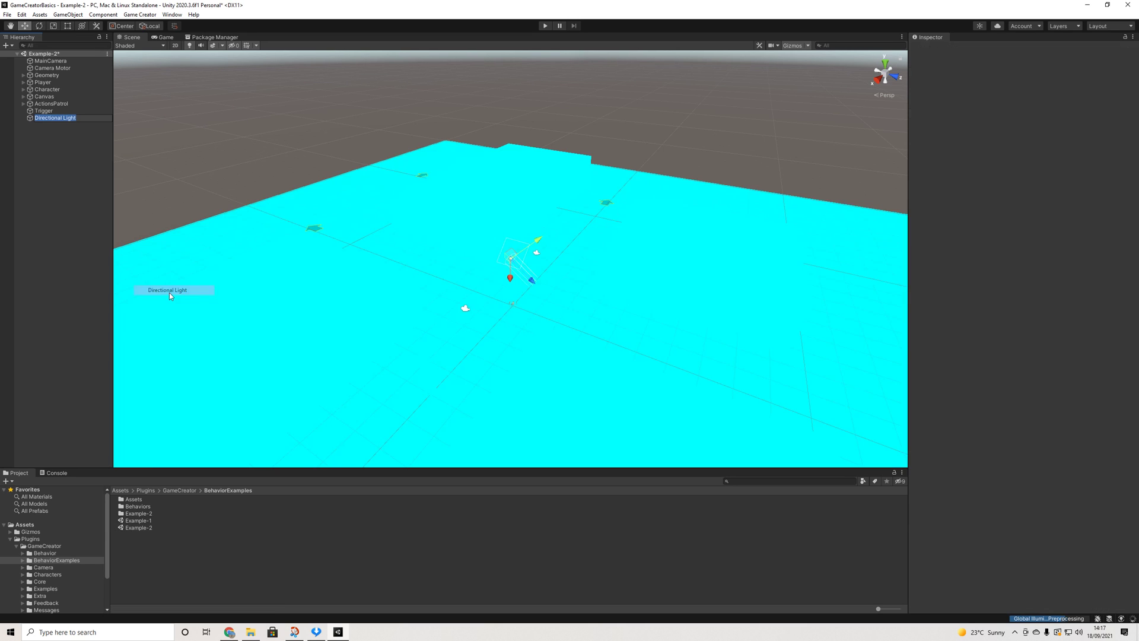
left_click_drag(231, 272, 391, 188, "alt")
left_click_drag(988, 163, 967, 162)
left_click_drag(515, 228, 600, 236, "alt")
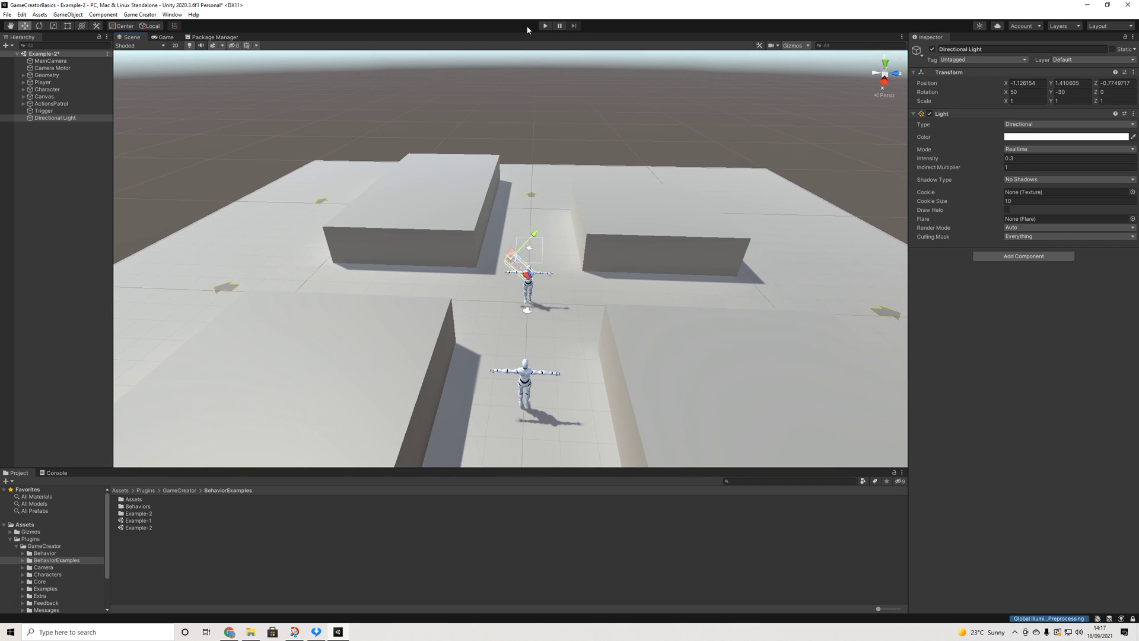
left_click(545, 26)
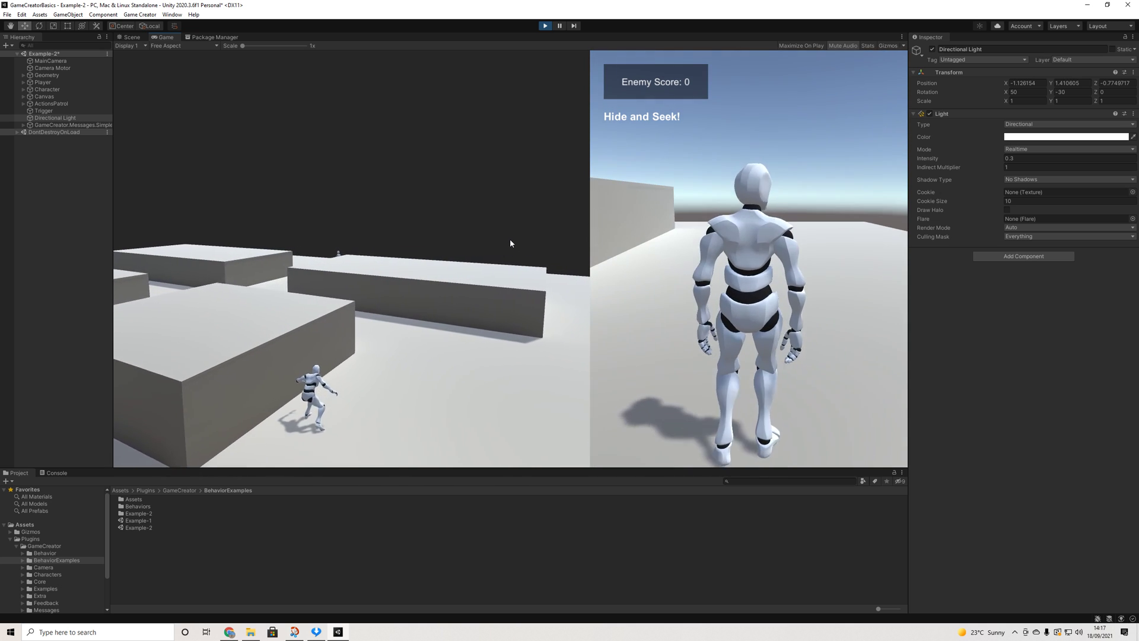
key("w")
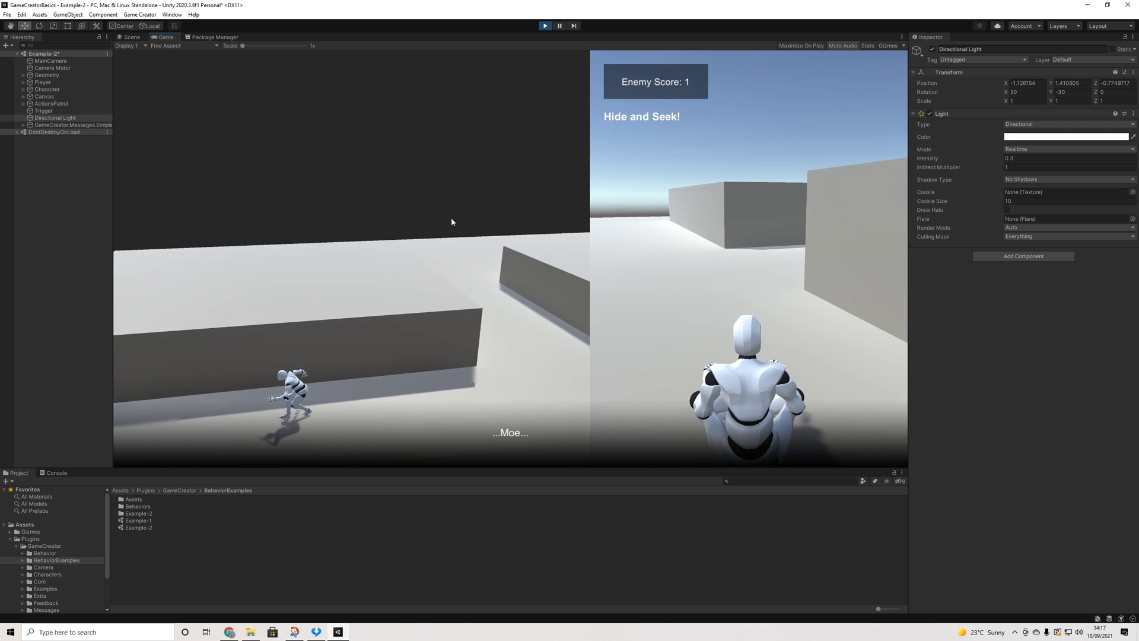
key("ctrl+p")
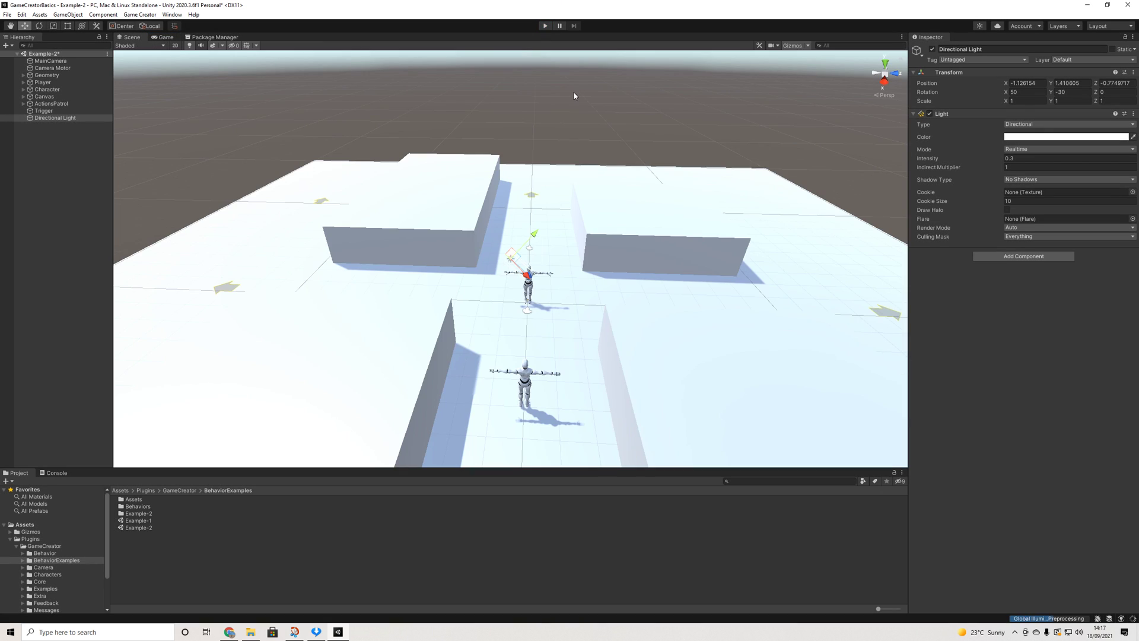
left_click_drag(573, 95, 620, 326, "alt")
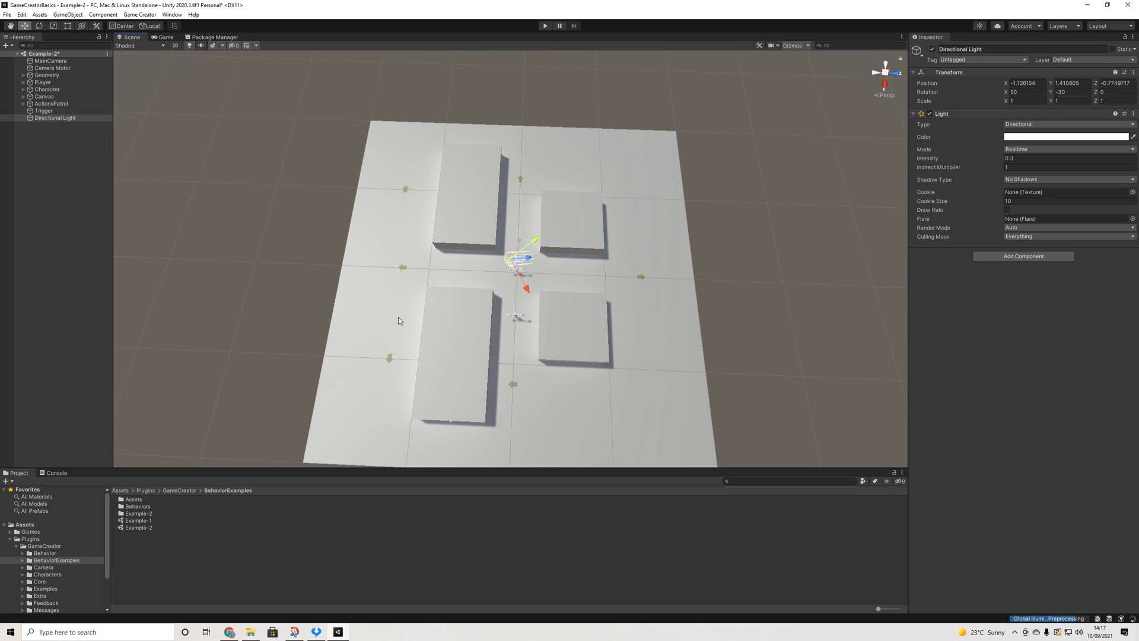
Select the Character NPC and open its Example-2 graph from the Behavior component.
left_click_drag(397, 208, 390, 131, "alt")
left_click_drag(472, 289, 541, 292, "alt")
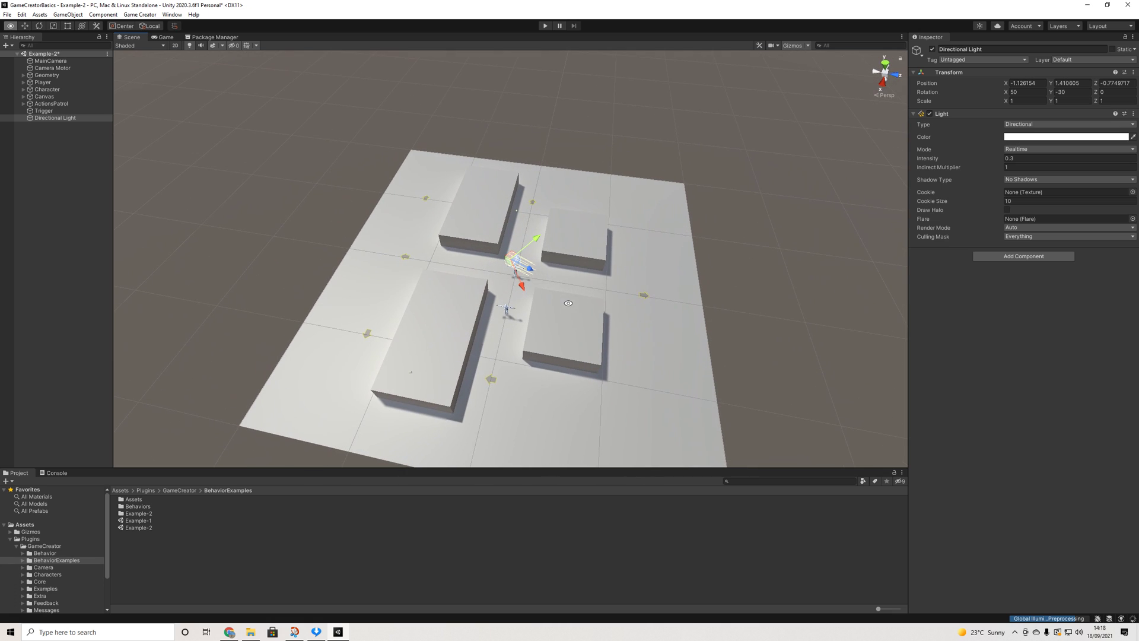
left_click_drag(533, 330, 535, 295, "alt")
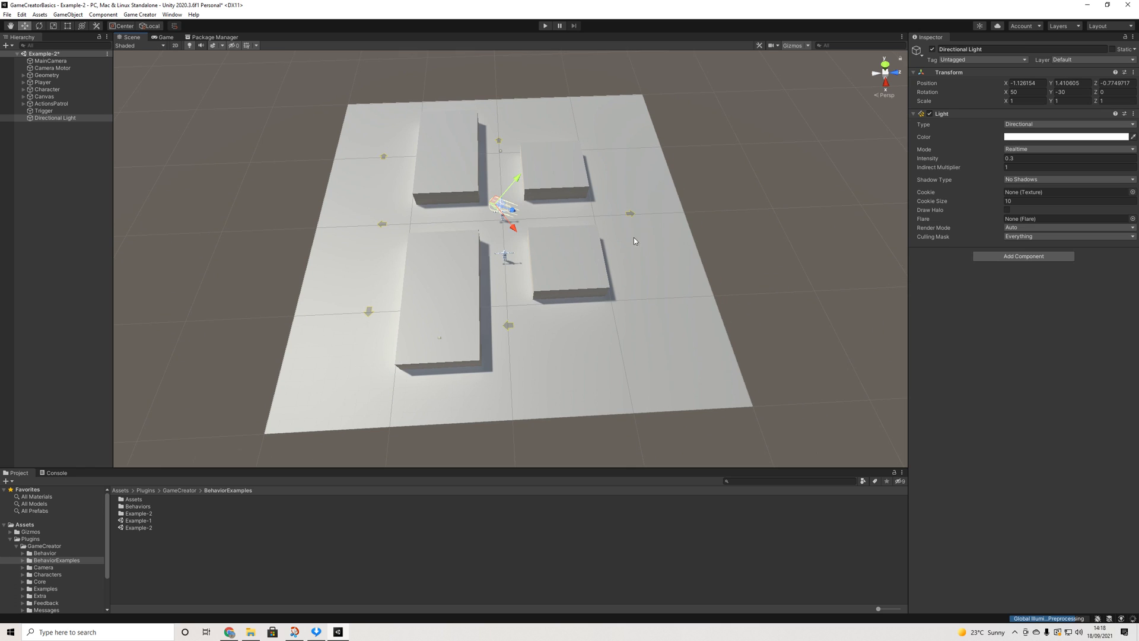
left_click(42, 90)
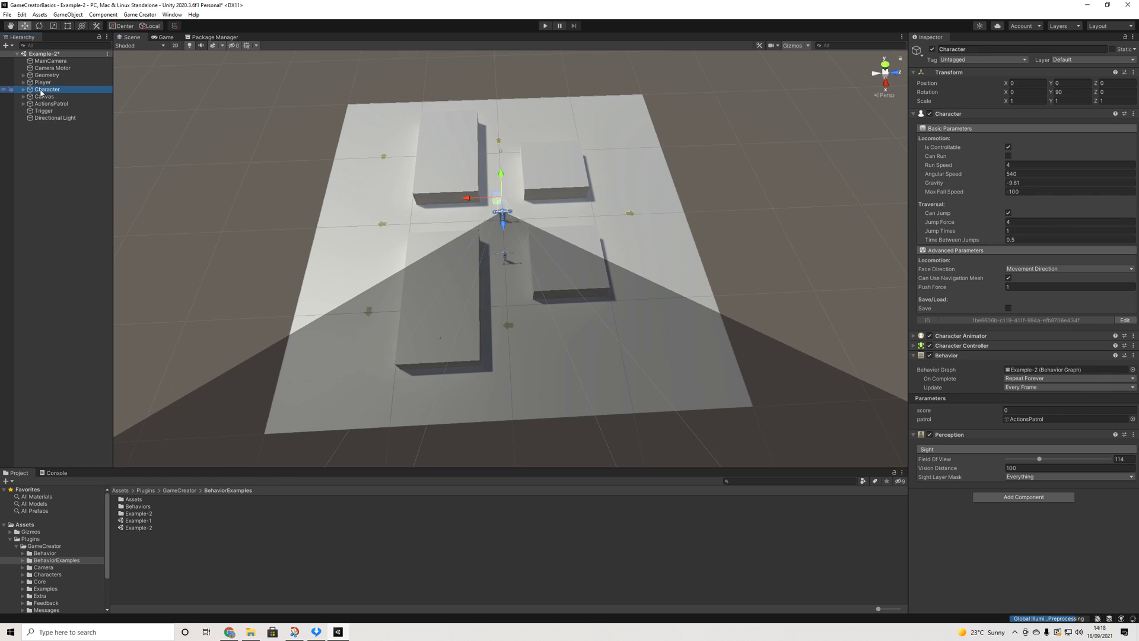
double_click(1024, 373)
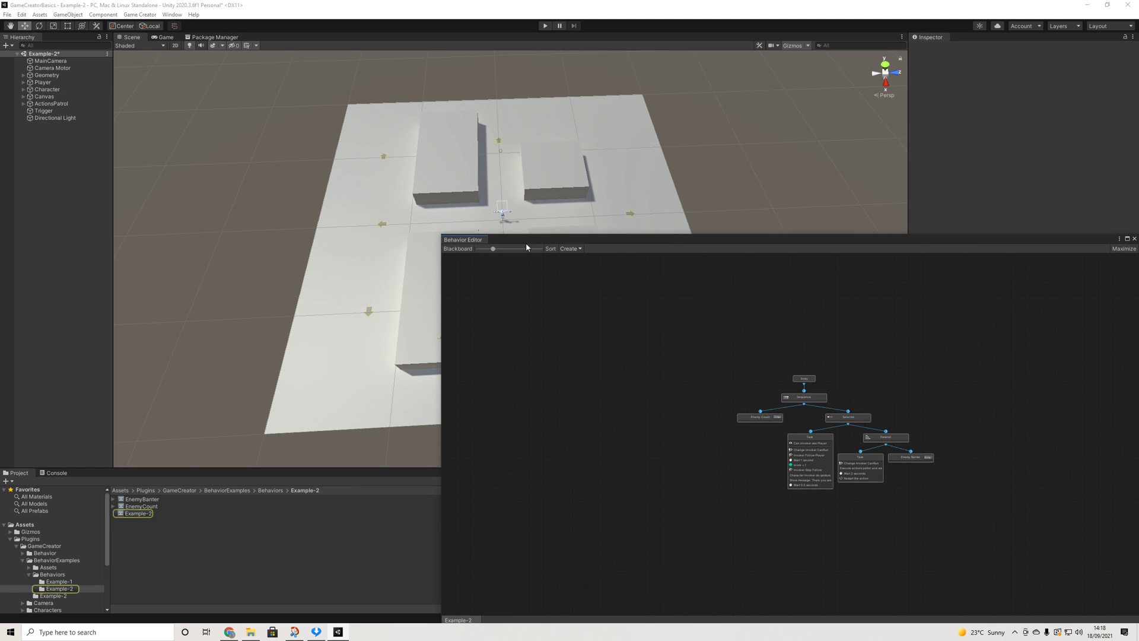
Dock the Behavior Editor beside Scene and inspect the Entry, Sequence and Enemy Count nodes.
left_click_drag(483, 239, 263, 32)
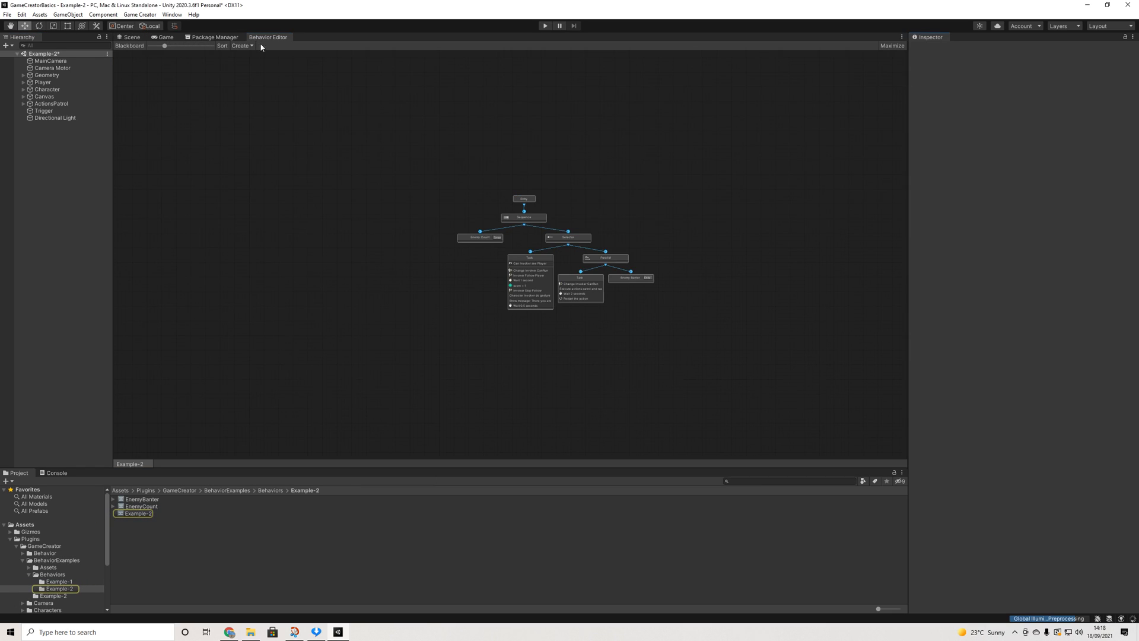
scroll(571, 285, "up", 6)
middle_click_drag(608, 285, 534, 291)
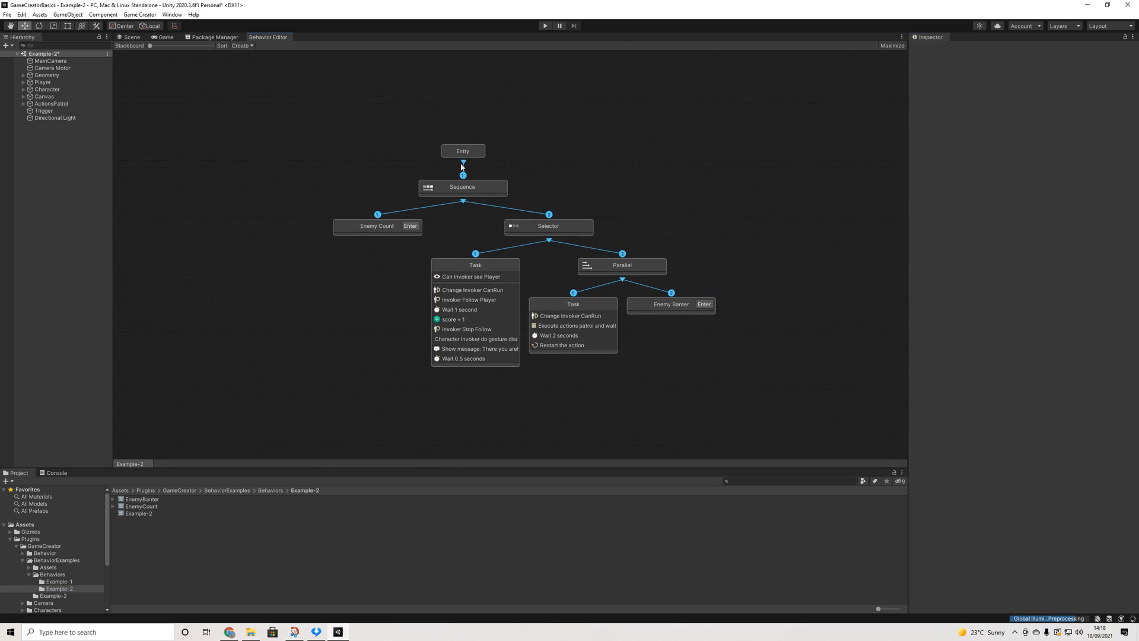
left_click(469, 156)
left_click(476, 193)
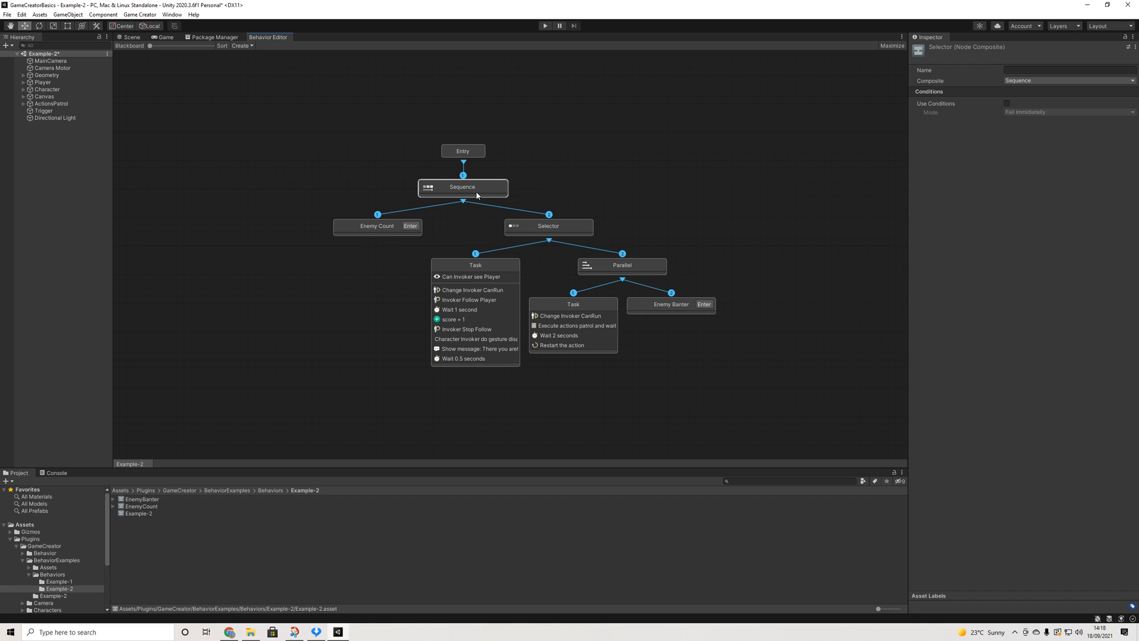
left_click(385, 232)
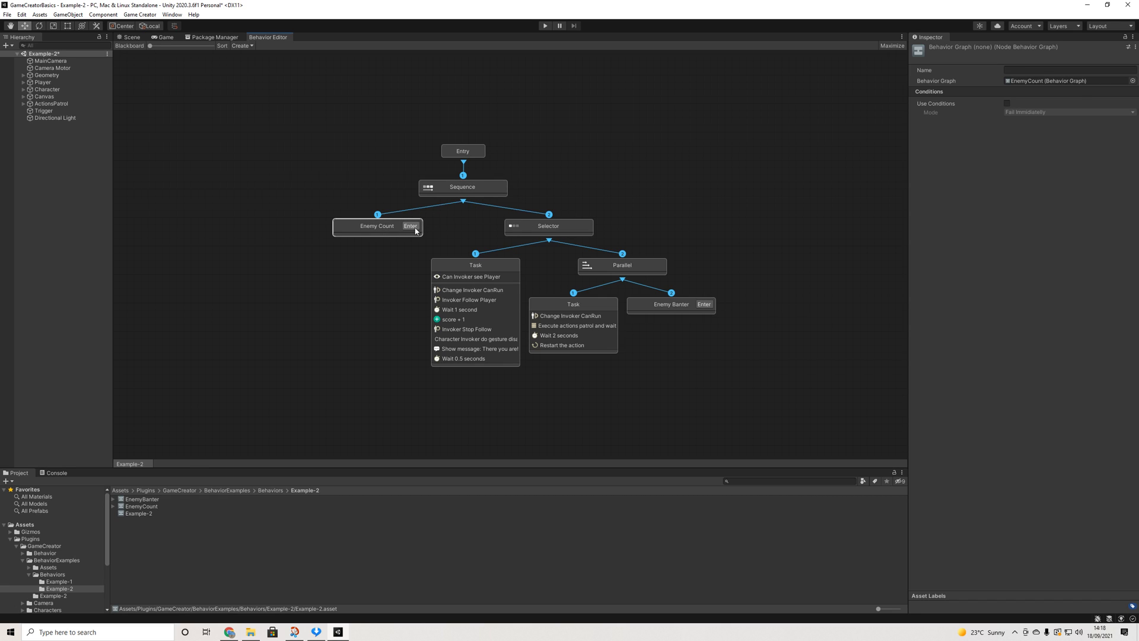
Look inside the Enemy Count sub-graph's Count task, then check the parent graph's Selector node.
left_click(410, 226)
left_click(463, 286)
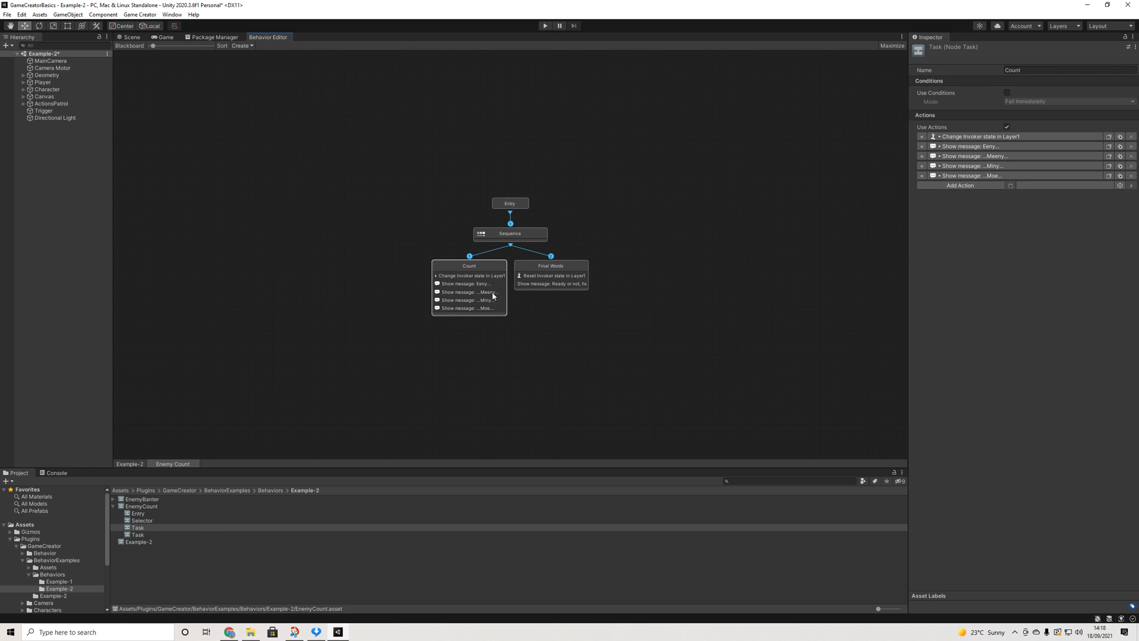
left_click(130, 465)
left_click(555, 230)
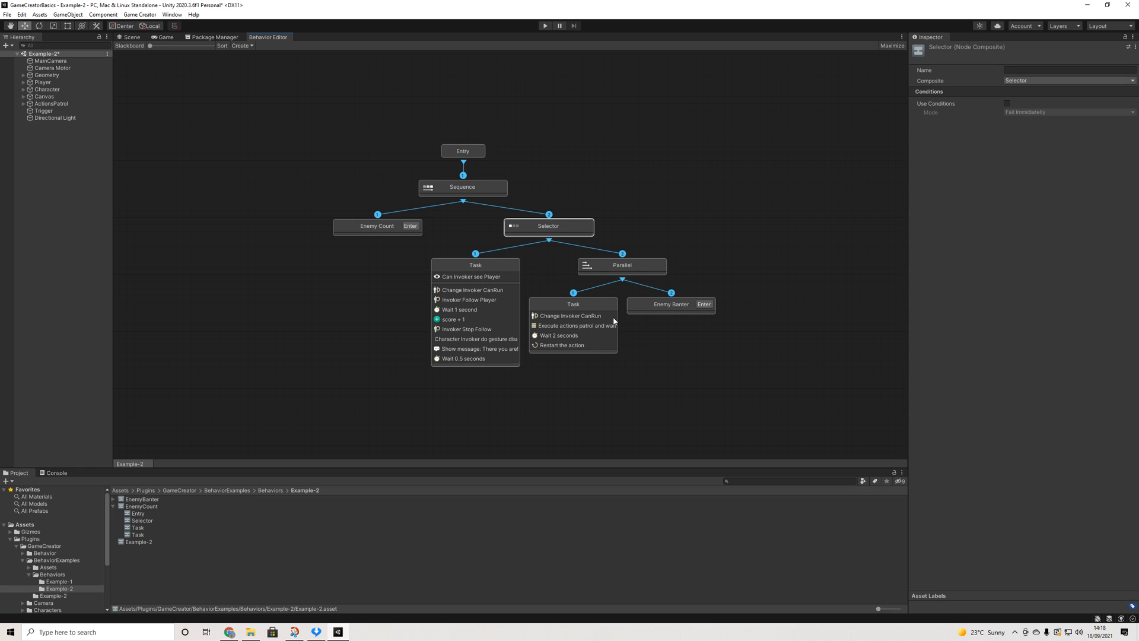
left_click(141, 38)
Open SampleScene from the Scenes folder, discarding Example-2 changes, and frame the player.
scroll(76, 564, "down", 5)
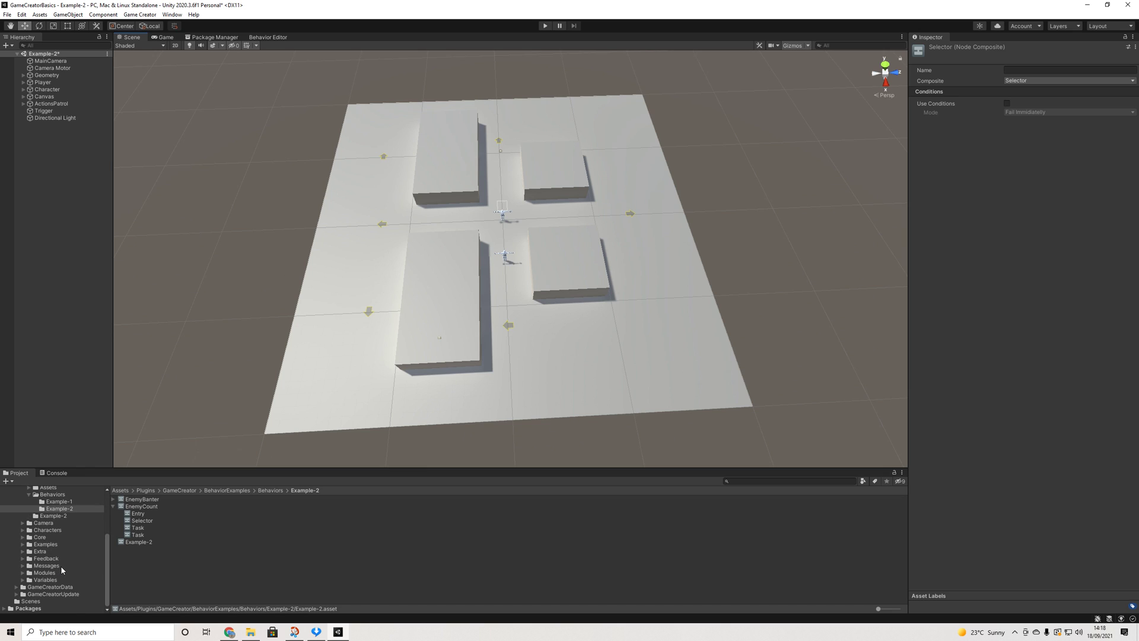
left_click(29, 600)
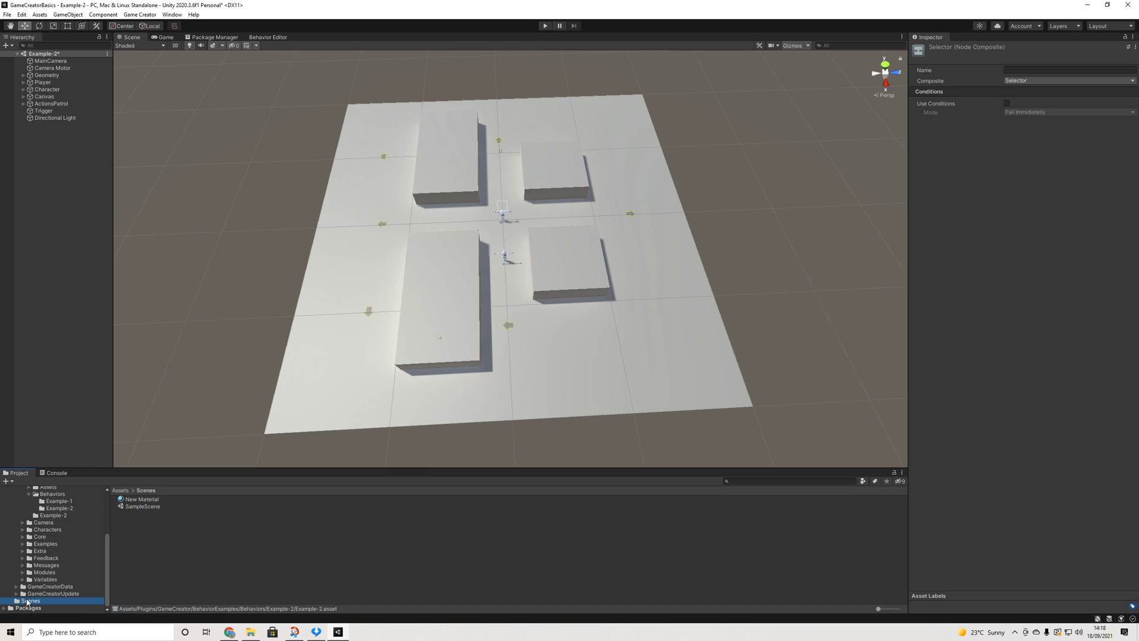
double_click(143, 506)
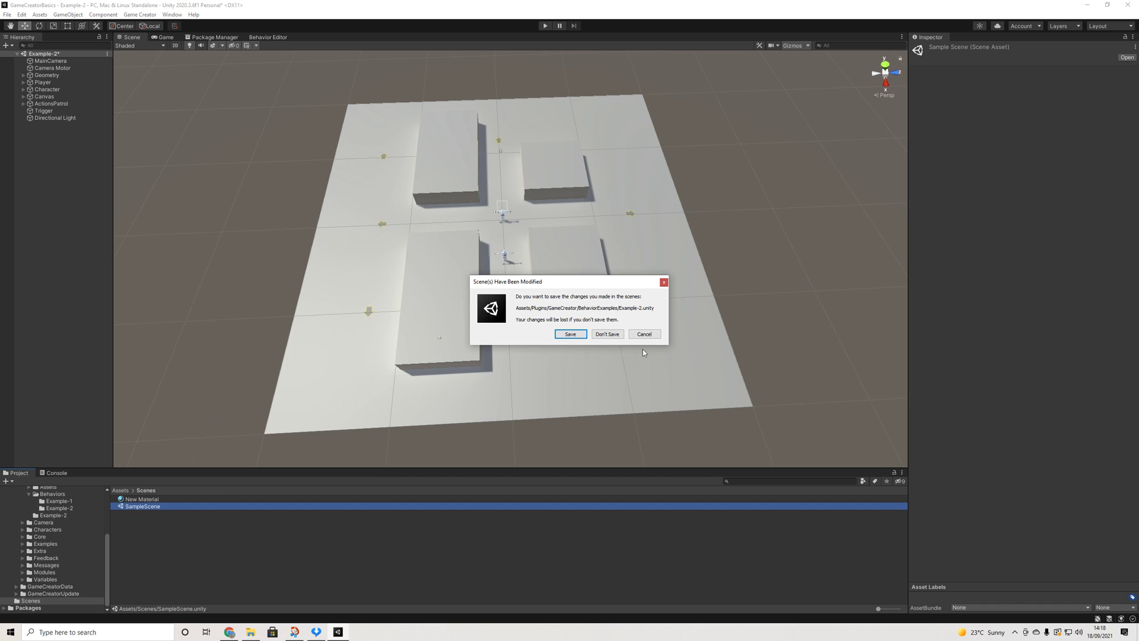
left_click(602, 333)
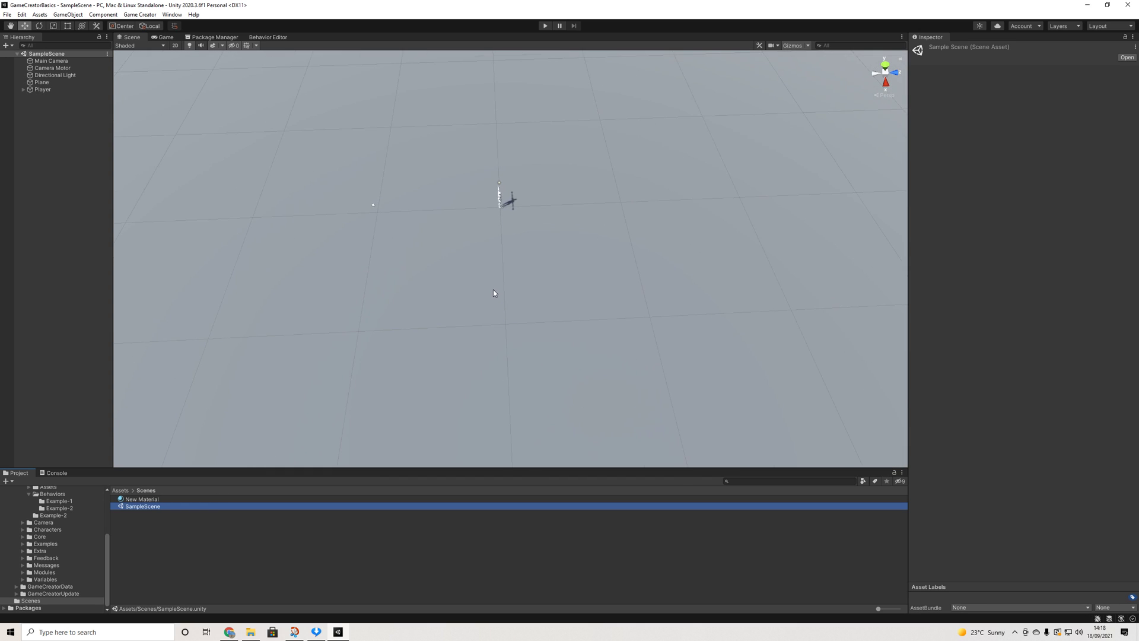
scroll(493, 290, "up", 3)
left_click_drag(493, 290, 511, 244, "alt")
middle_click_drag(511, 244, 545, 287)
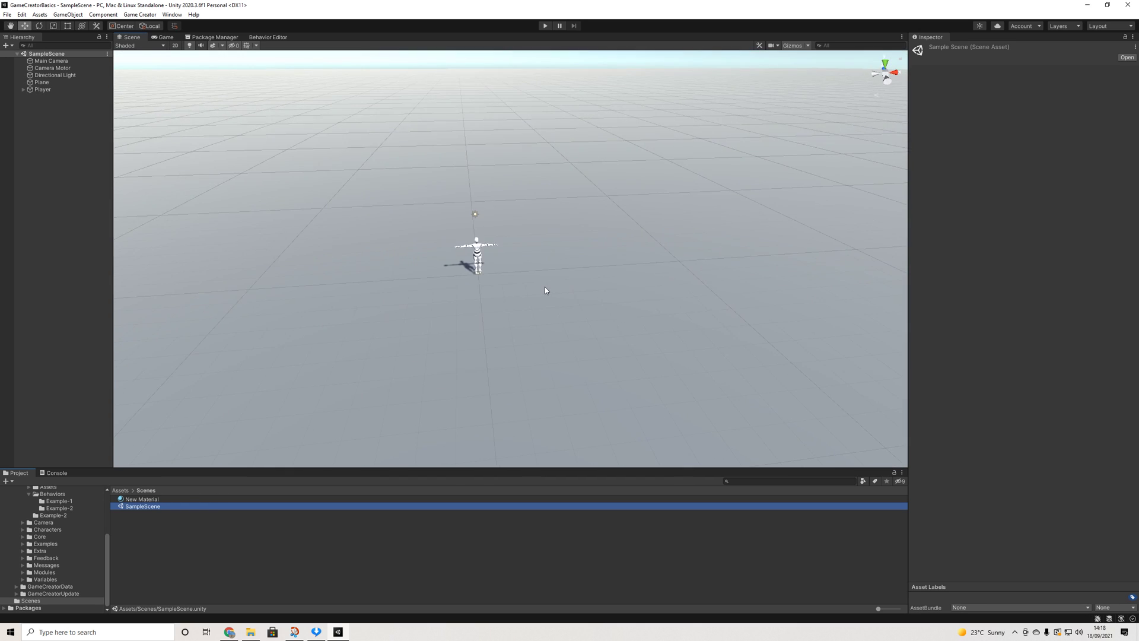
scroll(544, 290, "up", 3)
left_click_drag(545, 290, 601, 335, "alt")
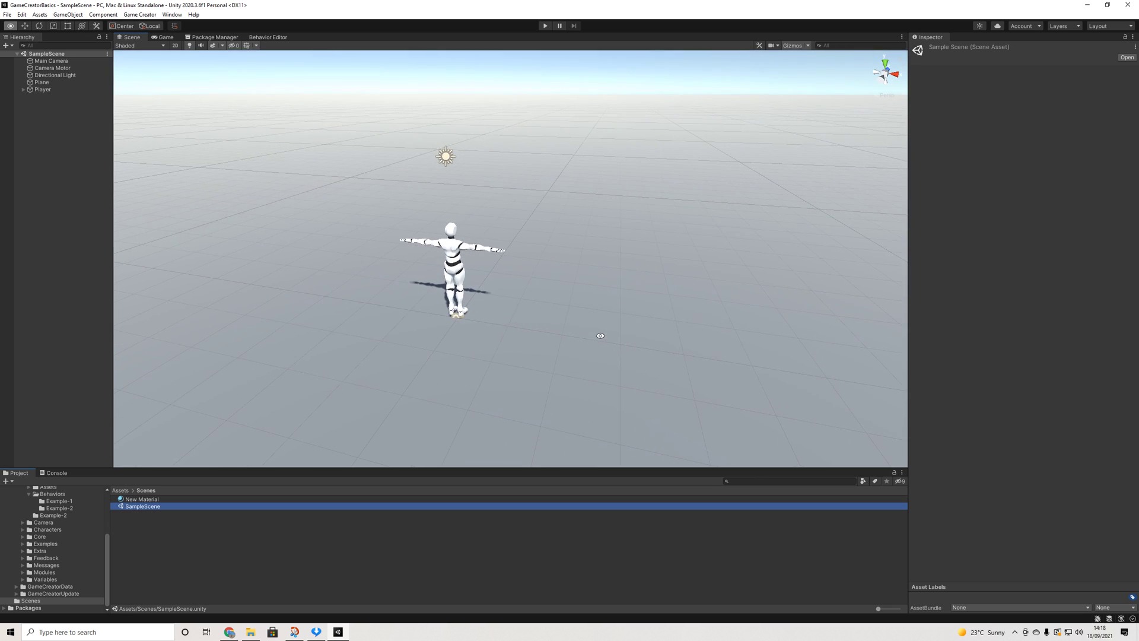
Create a Behavior Tree asset named My Behavior in the Scenes folder.
right_click(57, 112)
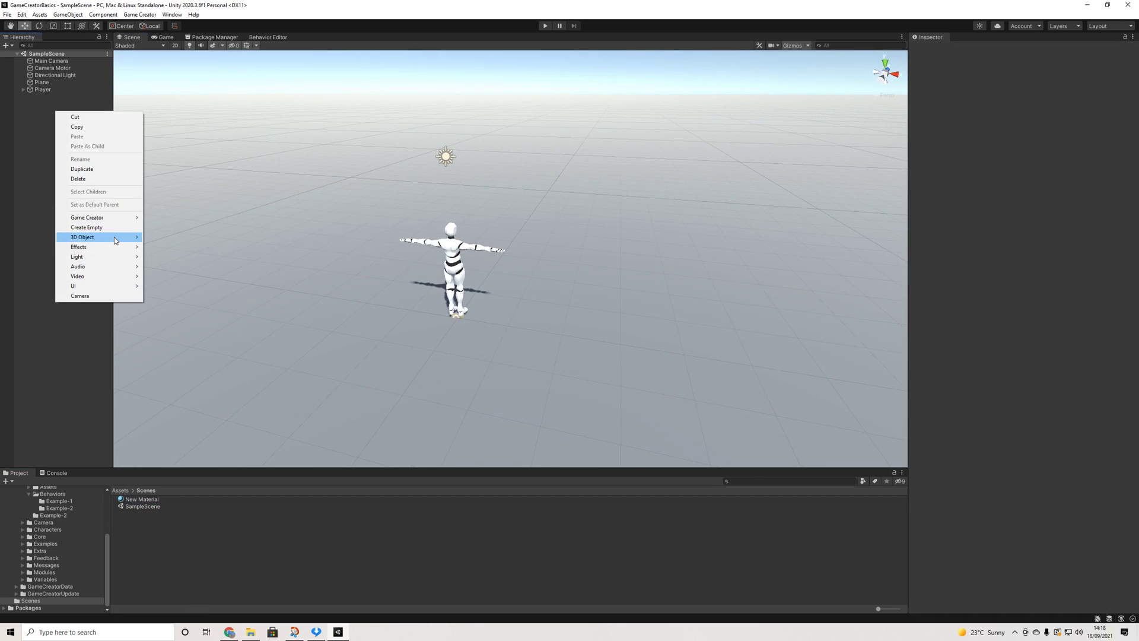
mouse_move(125, 217)
mouse_move(182, 231)
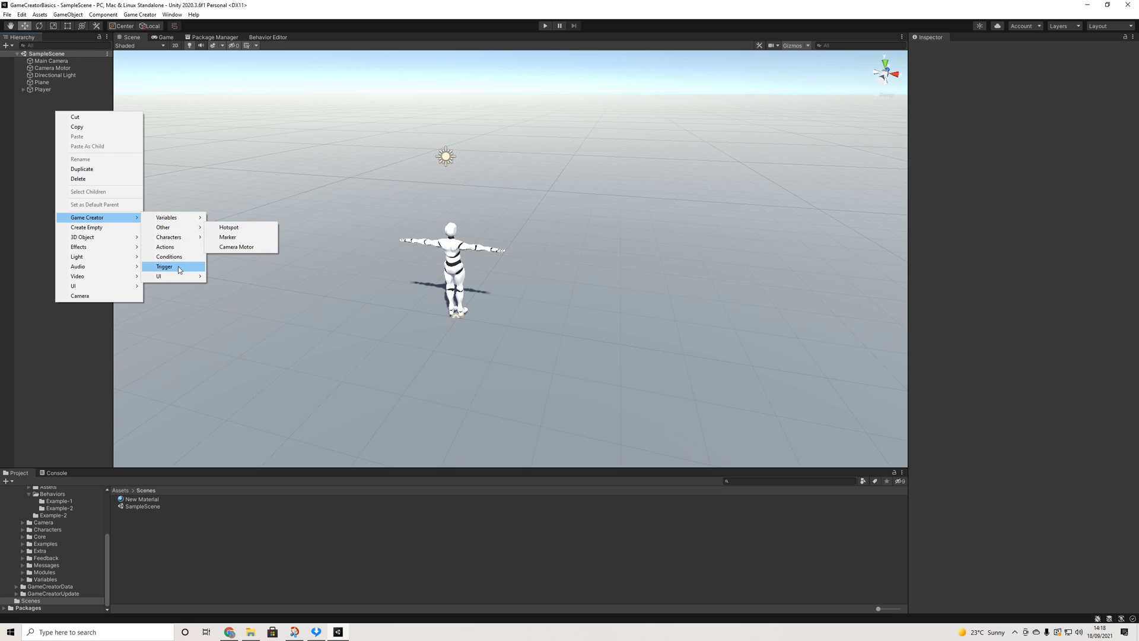
right_click(129, 536)
mouse_move(226, 307)
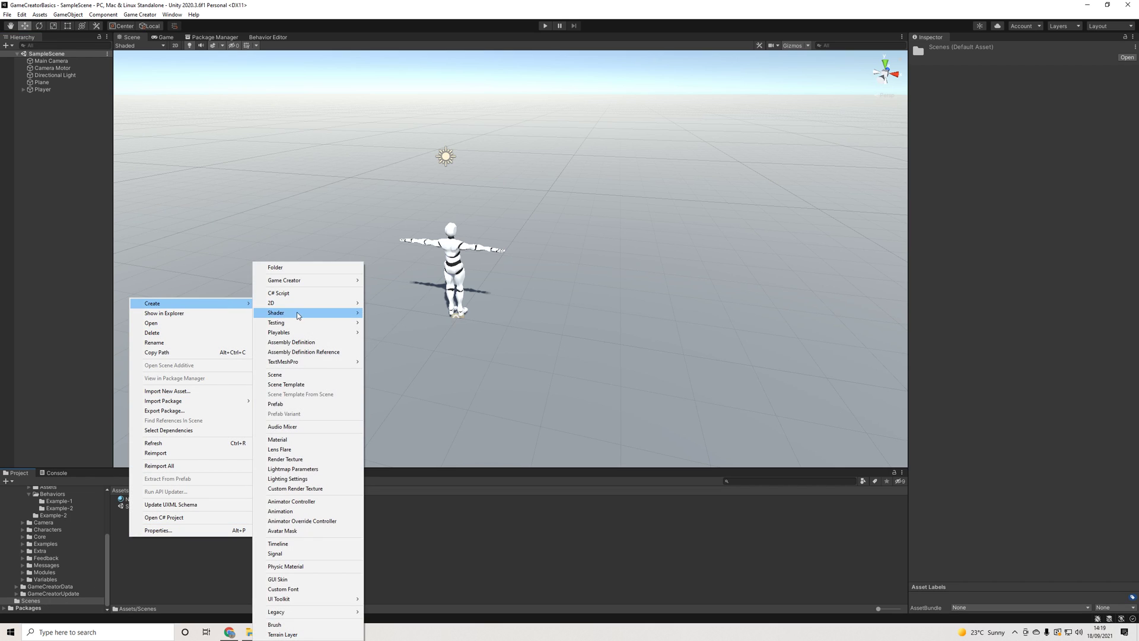
mouse_move(354, 287)
mouse_move(393, 280)
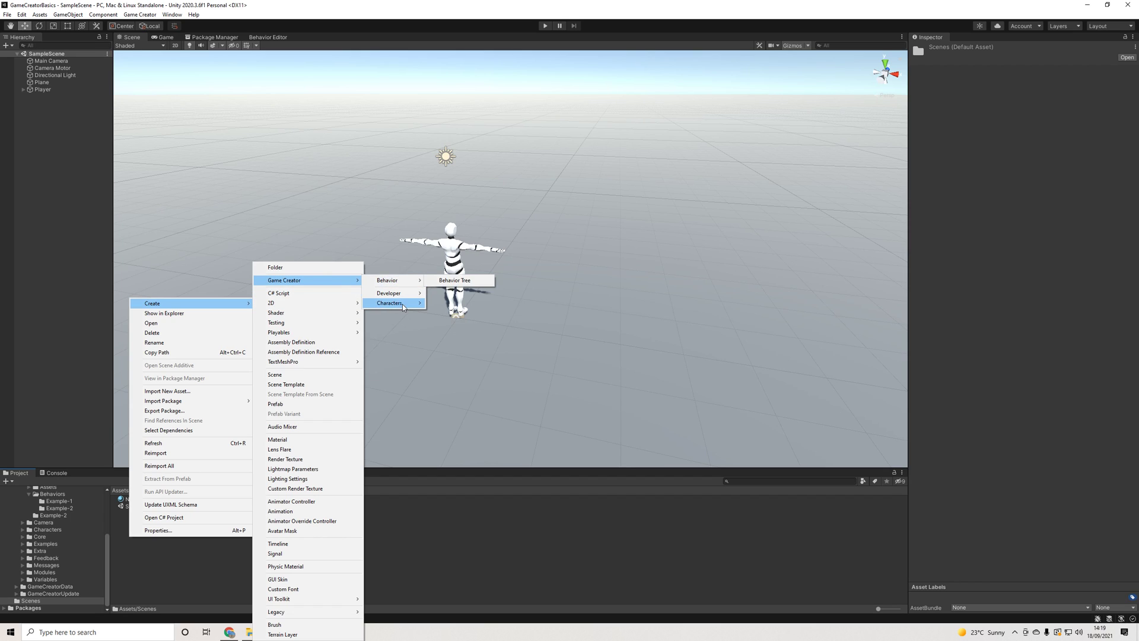
left_click(454, 280)
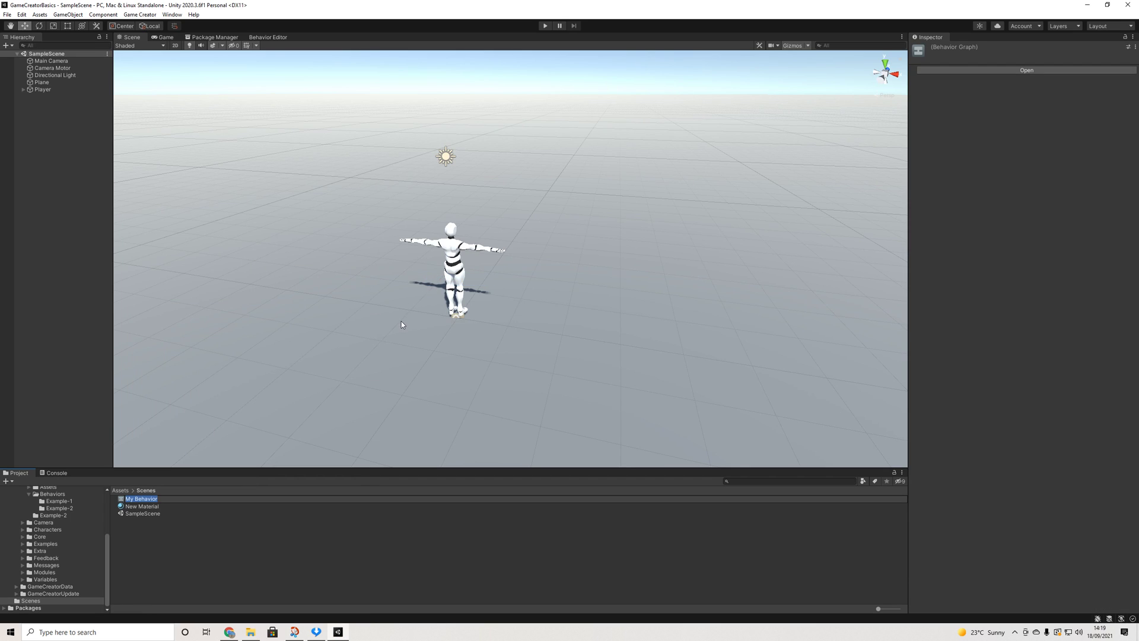
key("Return")
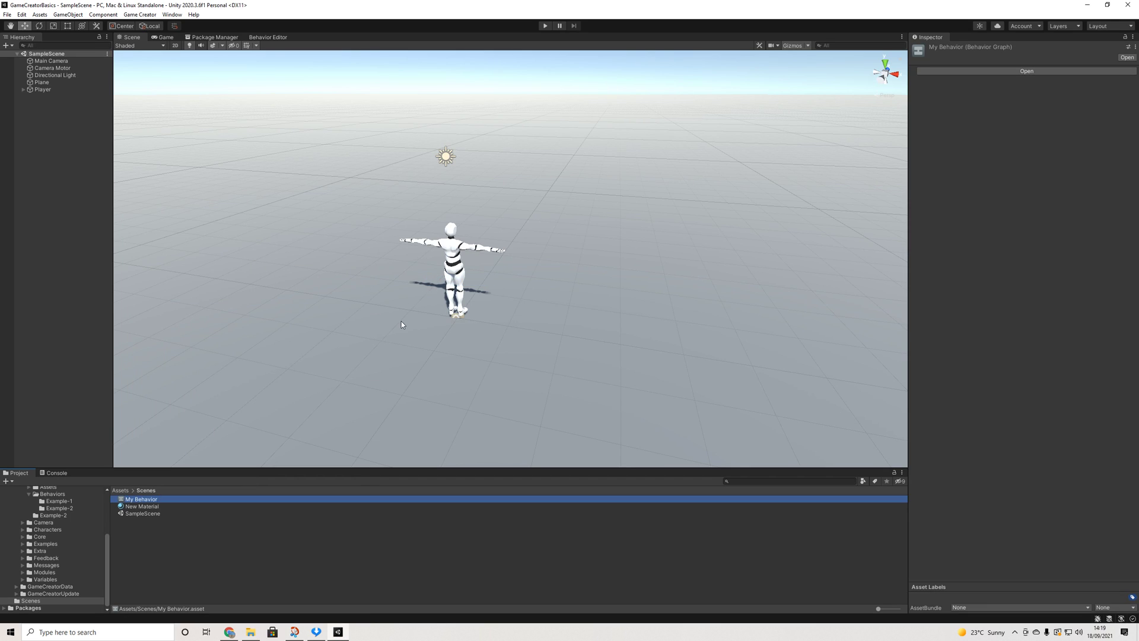
left_click(42, 90)
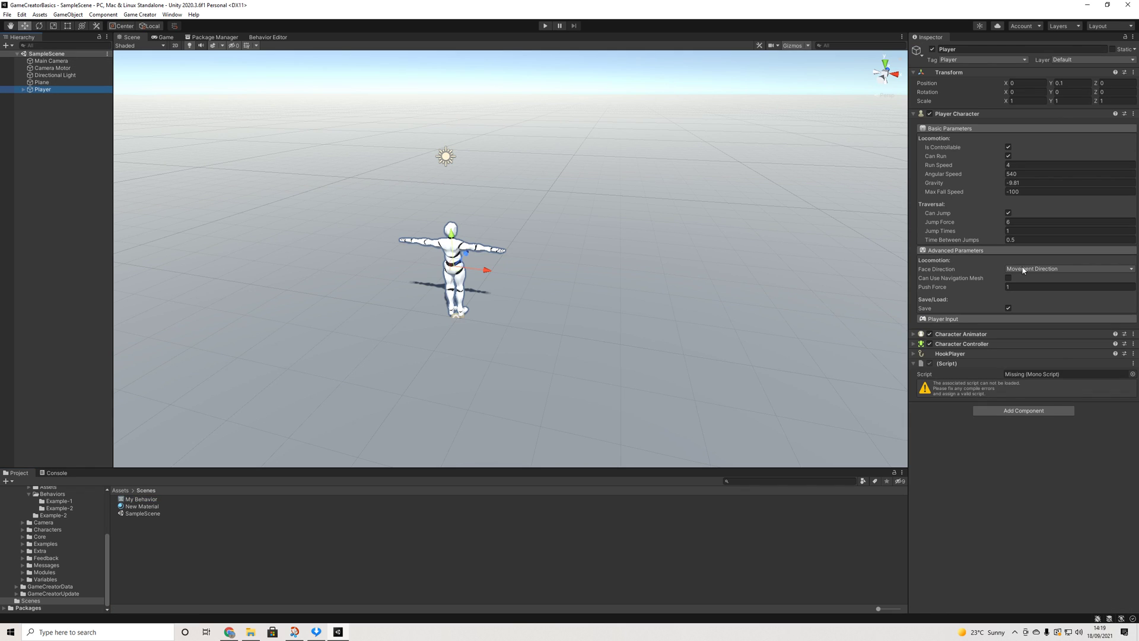
Remove the Player's missing script and add Behavior and Perception components to it.
left_click(1133, 364)
left_click(1076, 385)
left_click(1019, 369)
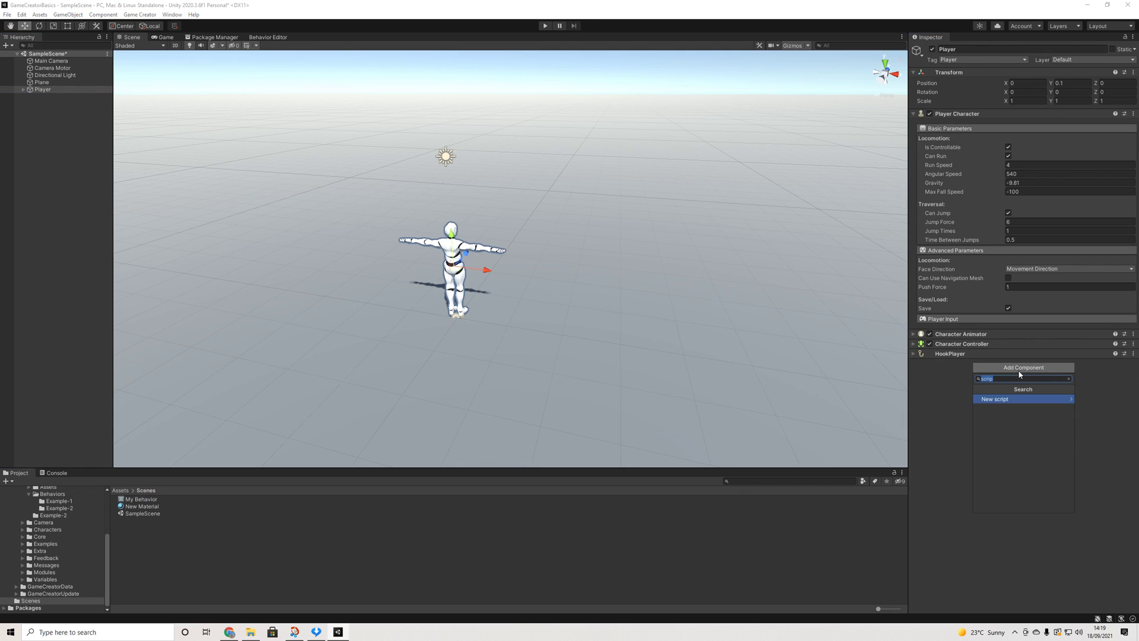
type("beha")
key("Return")
left_click(1003, 444)
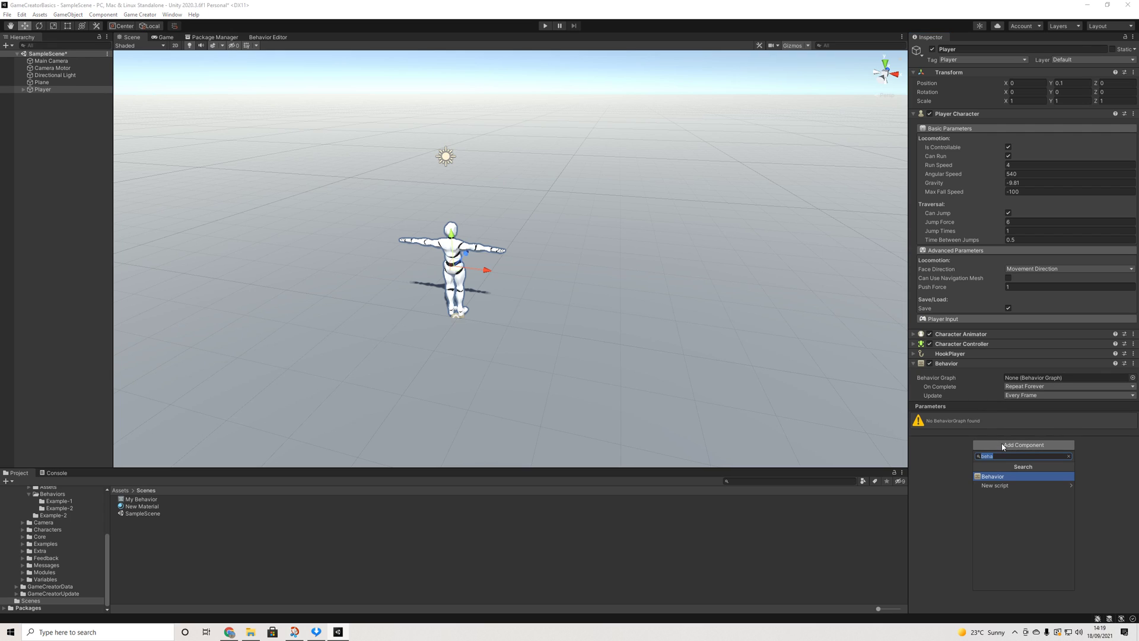
type("per")
key("Return")
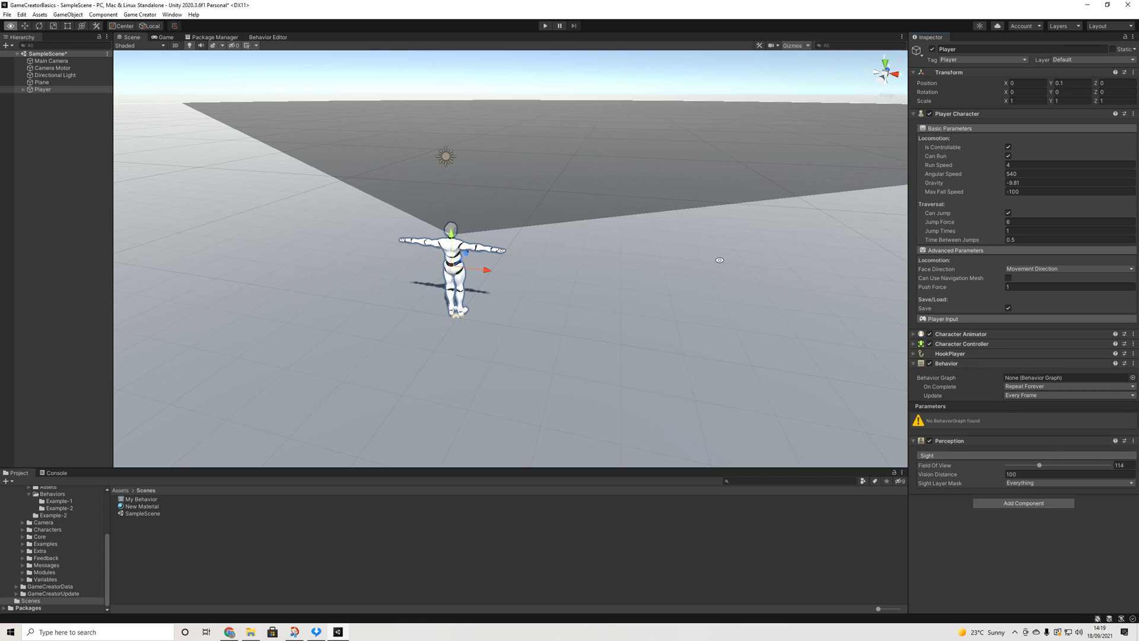
Assign My Behavior as the Player's Behavior Graph and open it in the Behavior Editor.
left_click_drag(718, 259, 611, 267, "alt")
right_click(61, 135)
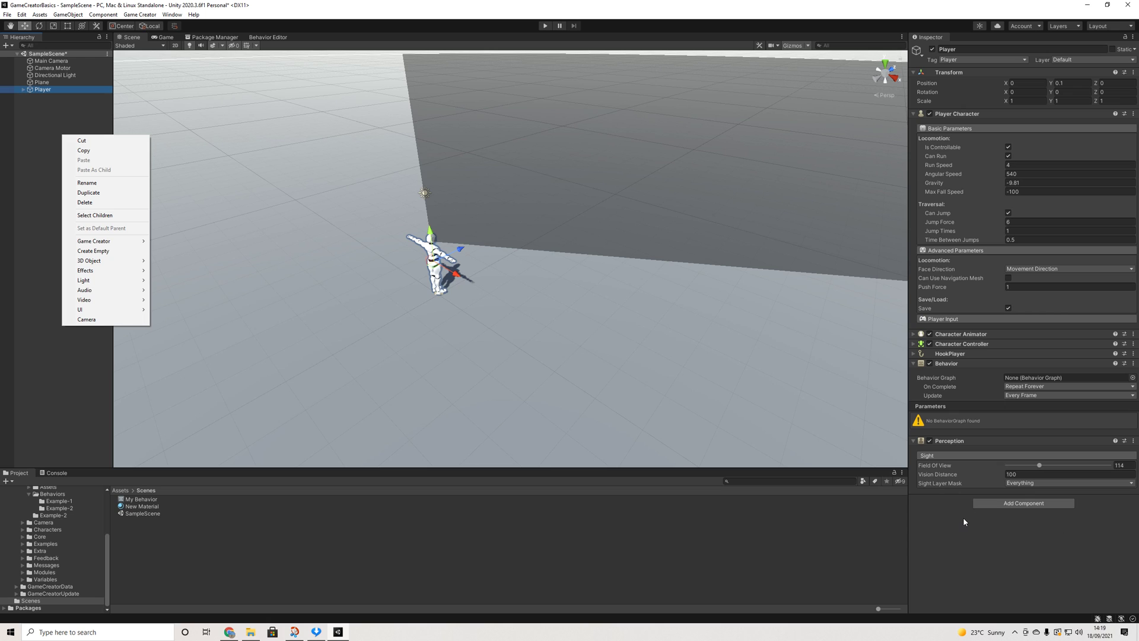
left_click(536, 368)
left_click(43, 89)
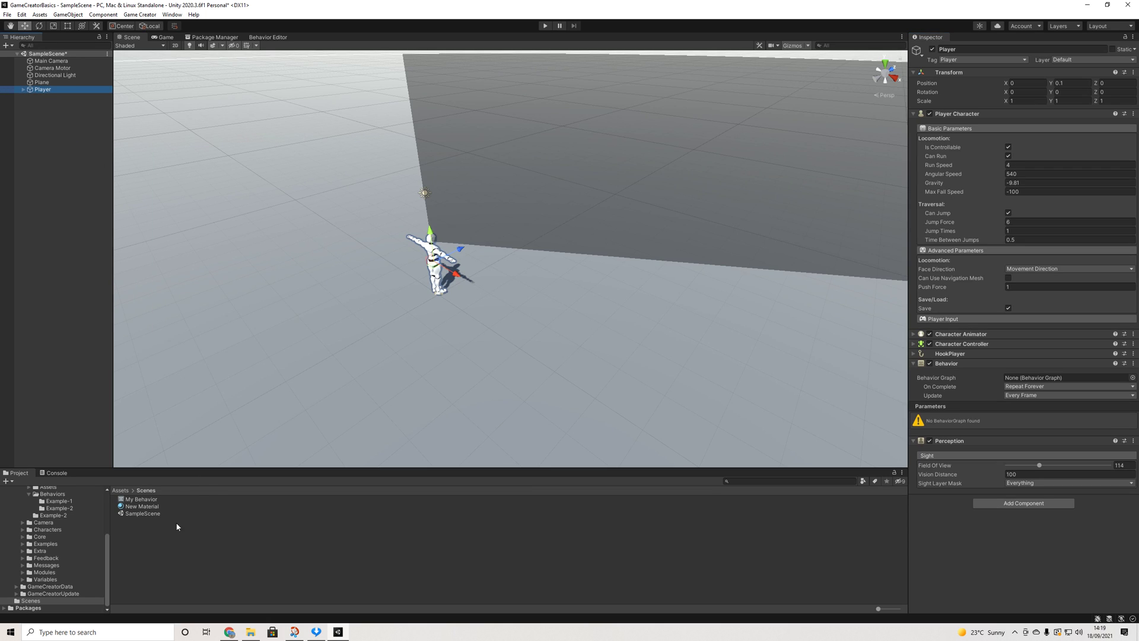
left_click_drag(143, 500, 1047, 377)
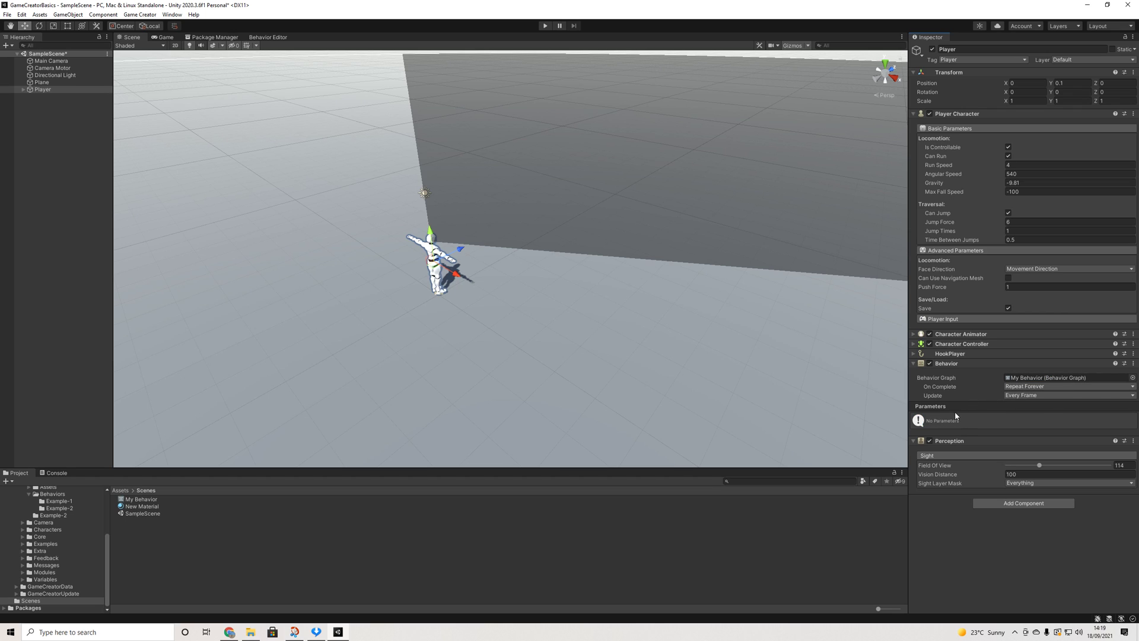
double_click(148, 500)
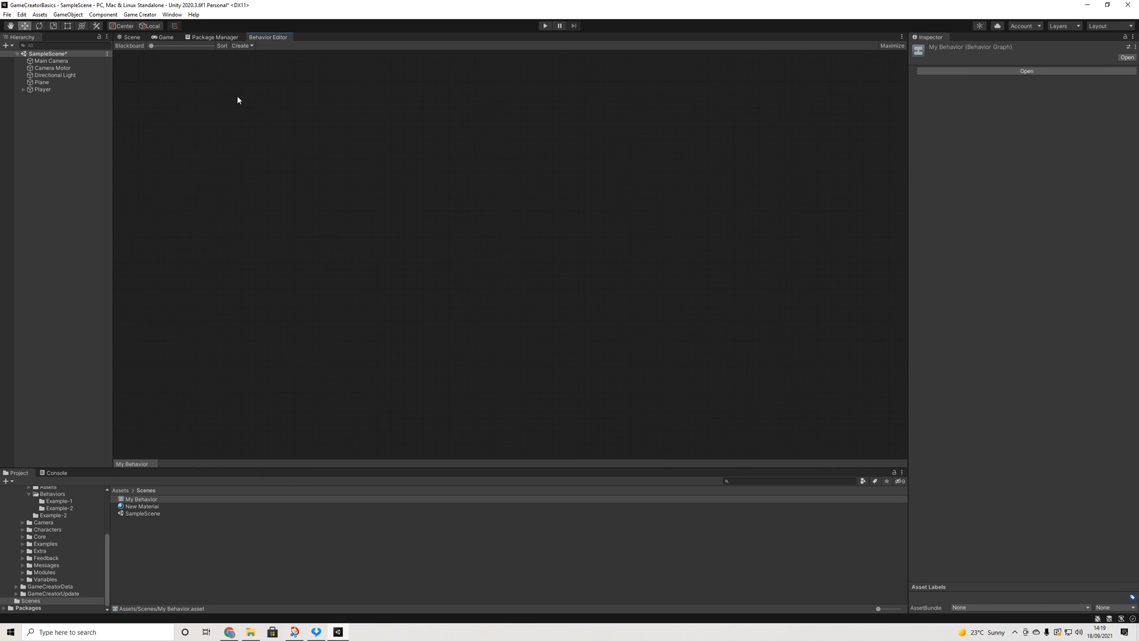
Create an Entry root node and attach a Selector composite beneath it.
left_click(250, 45)
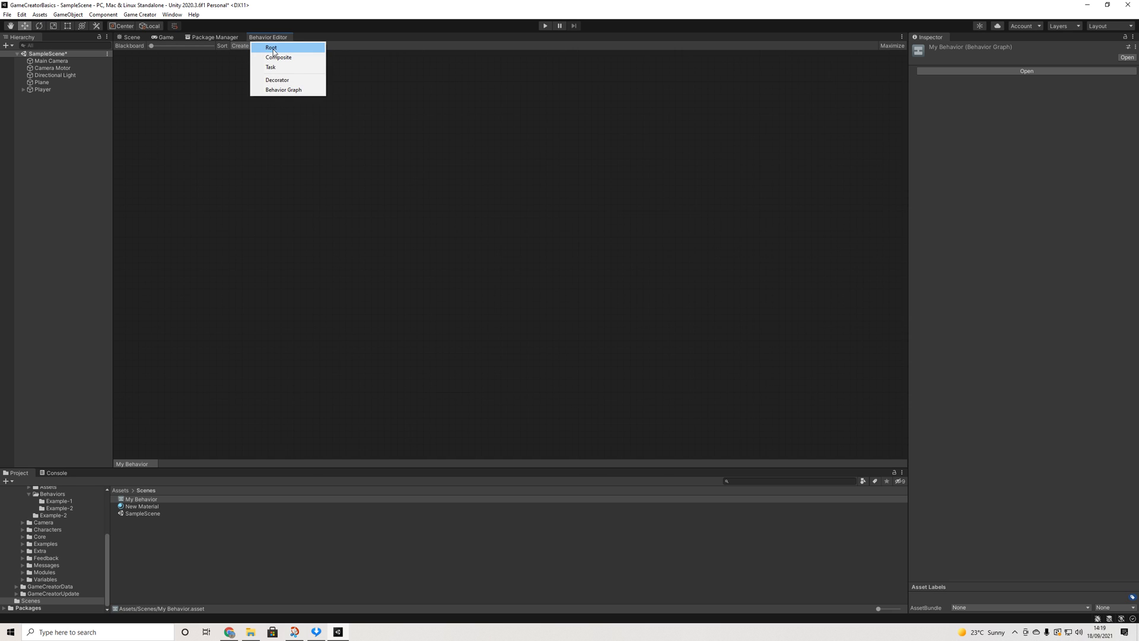
left_click(272, 48)
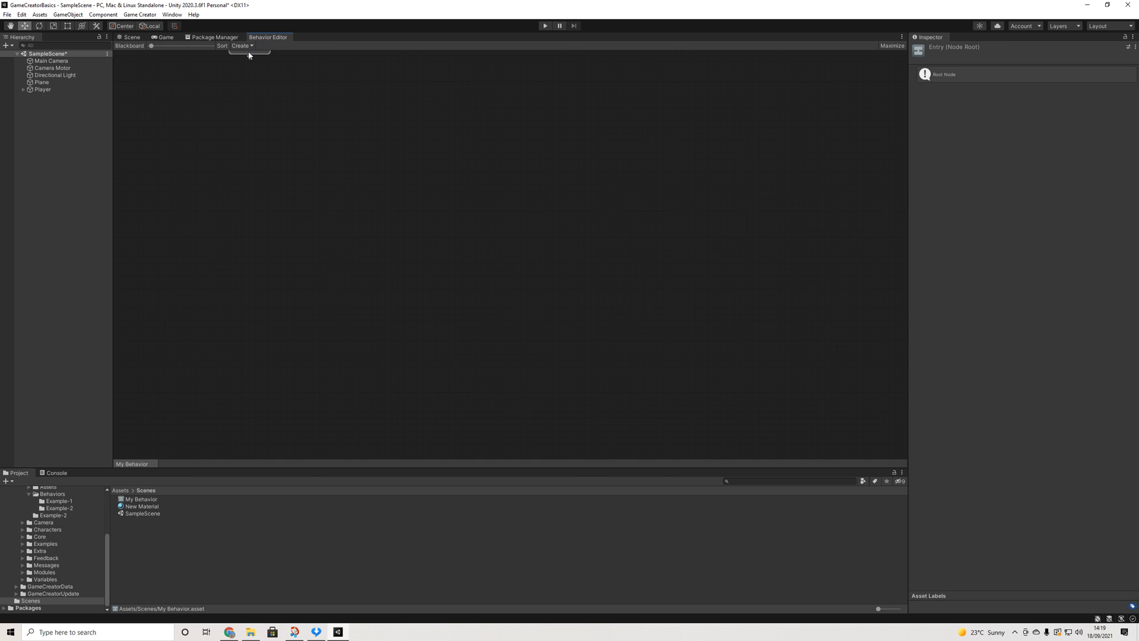
left_click_drag(250, 55, 368, 128)
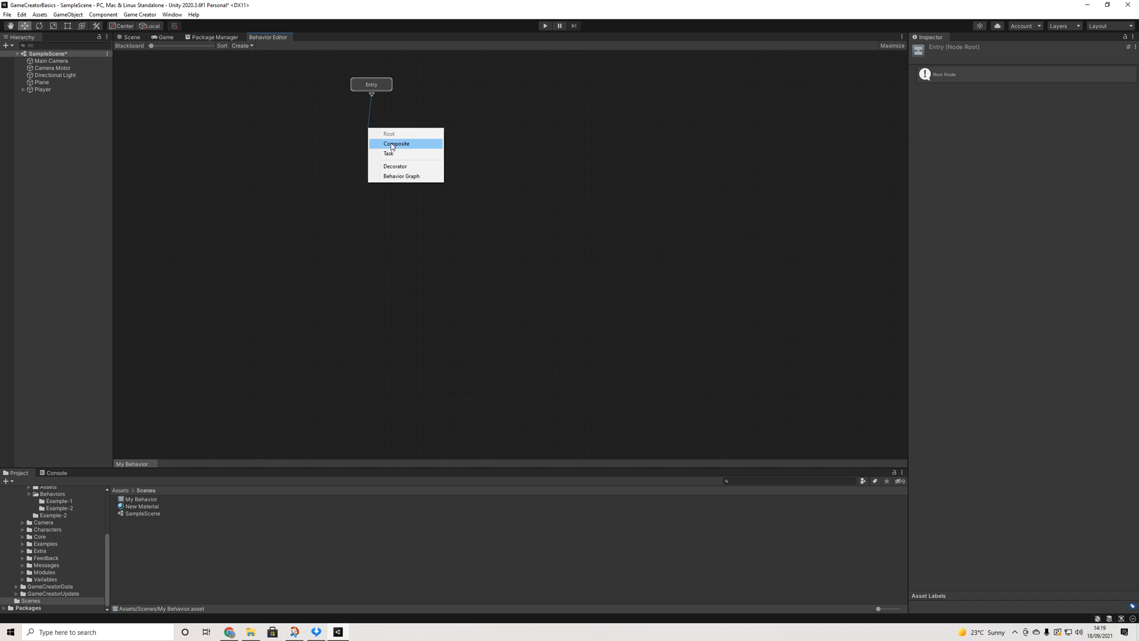
left_click(392, 145)
left_click_drag(378, 141, 382, 141)
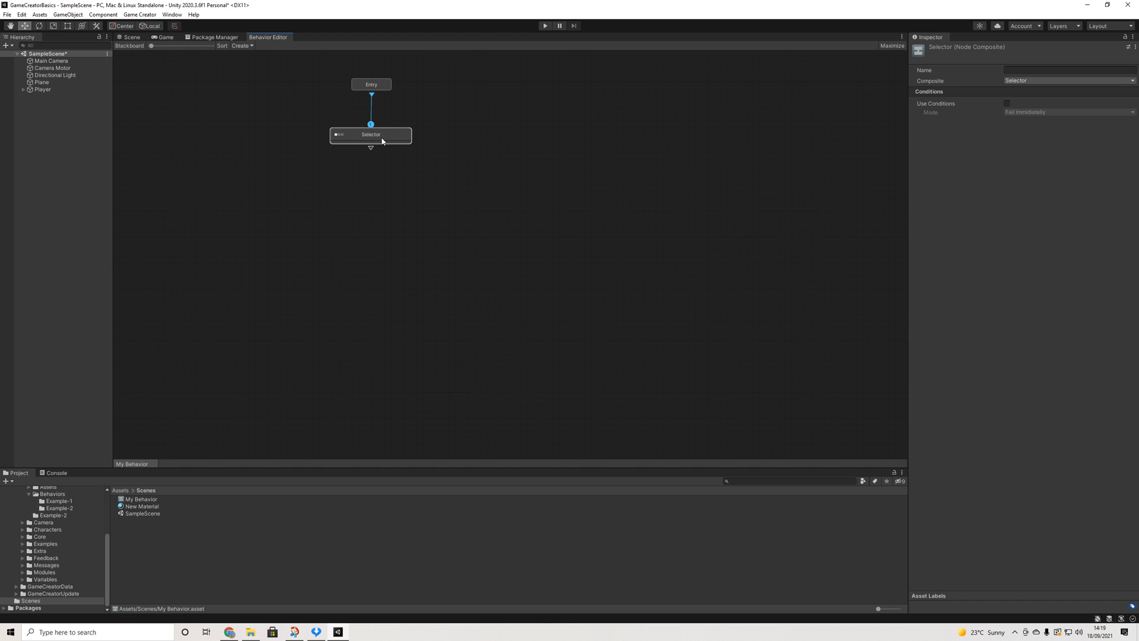
left_click(1043, 80)
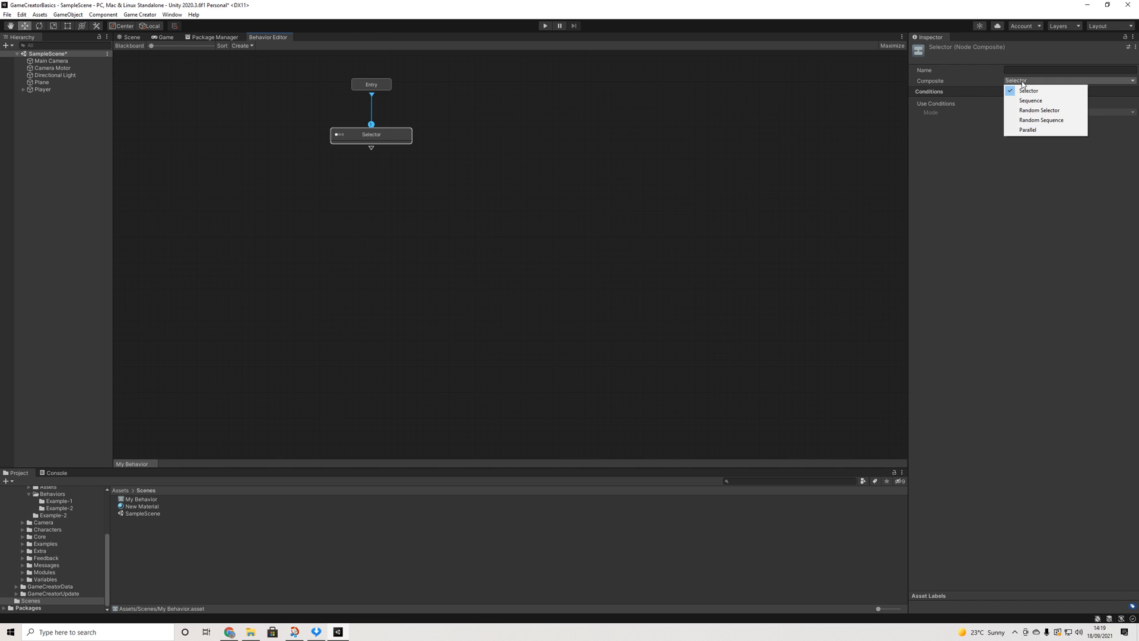
Connect two Task nodes under the Selector, aligned side by side and framed in view.
left_click(376, 151)
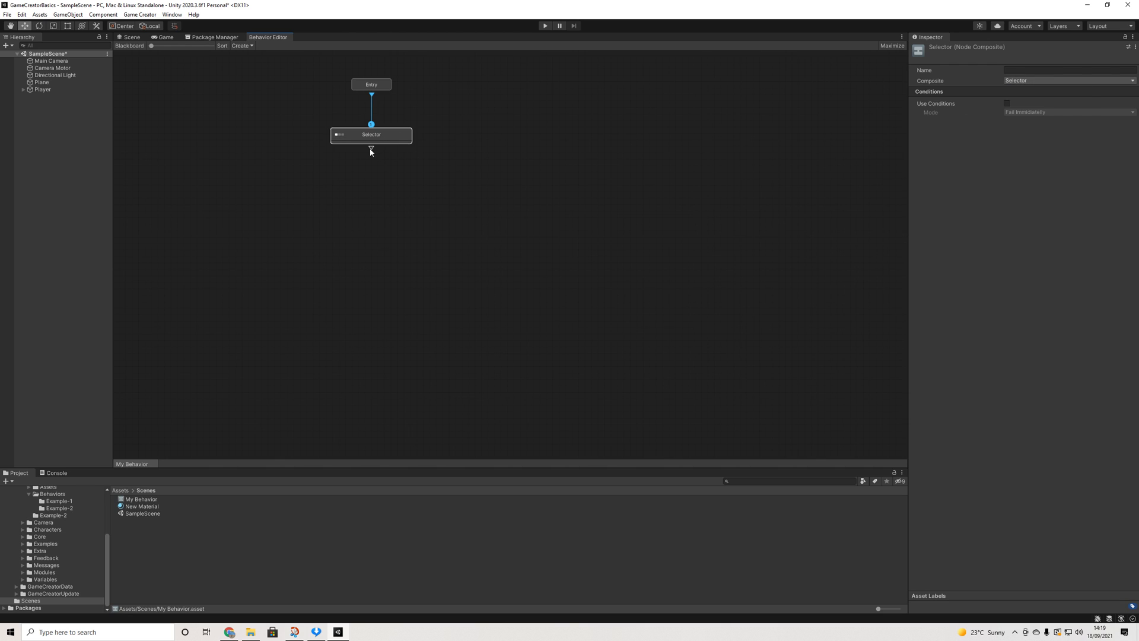
left_click_drag(372, 148, 295, 153)
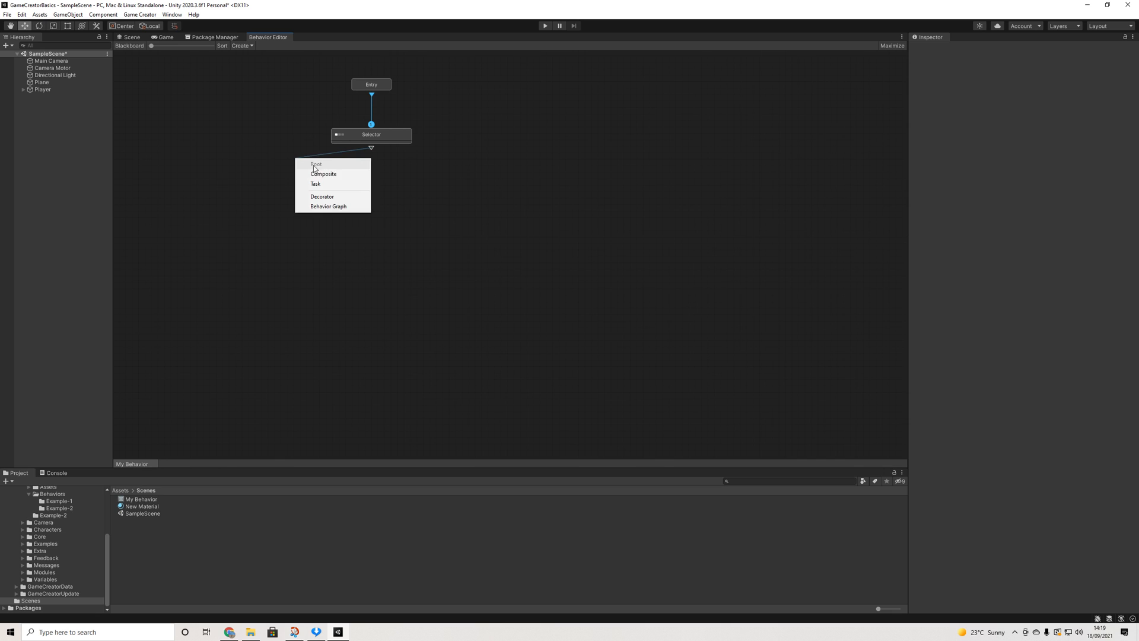
left_click(315, 183)
left_click_drag(371, 149, 451, 153)
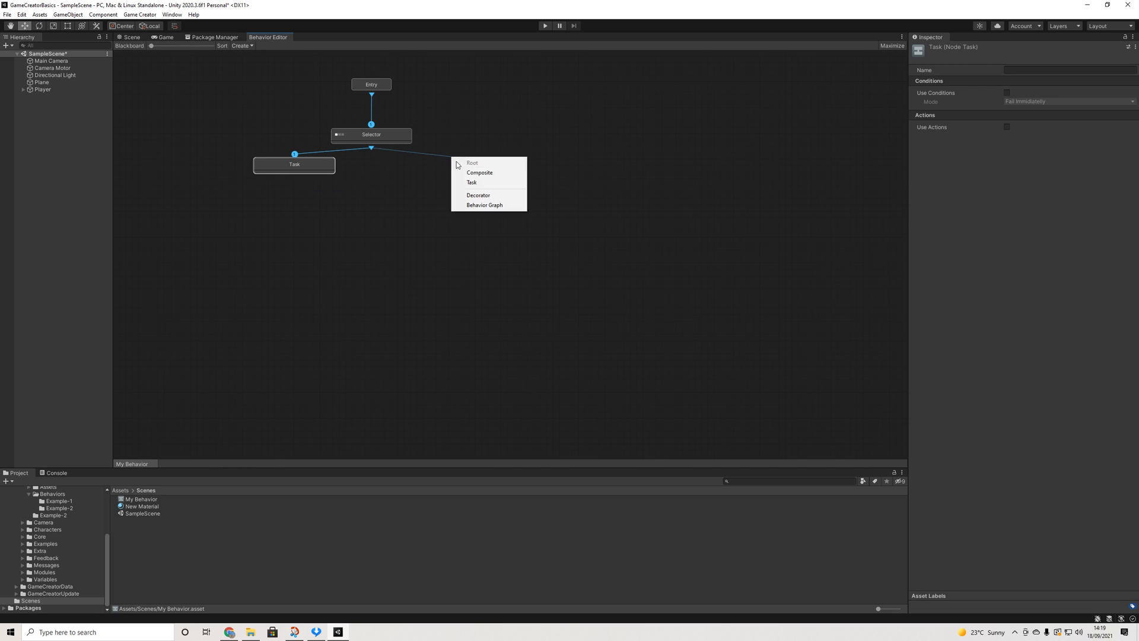
left_click(471, 184)
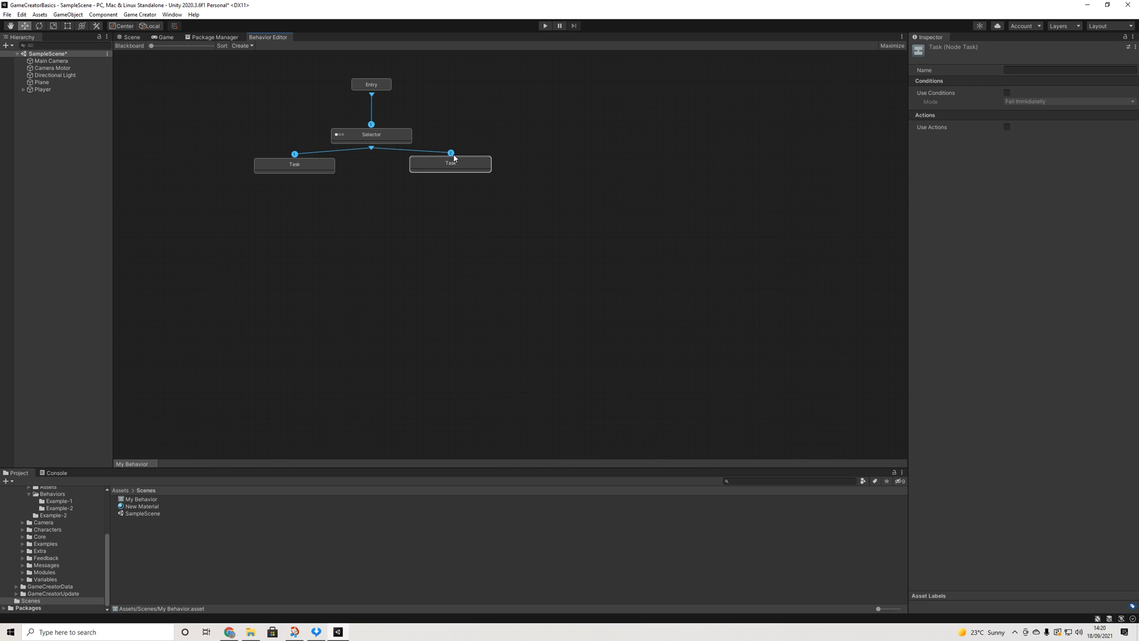
left_click_drag(442, 161, 437, 163)
left_click(225, 46)
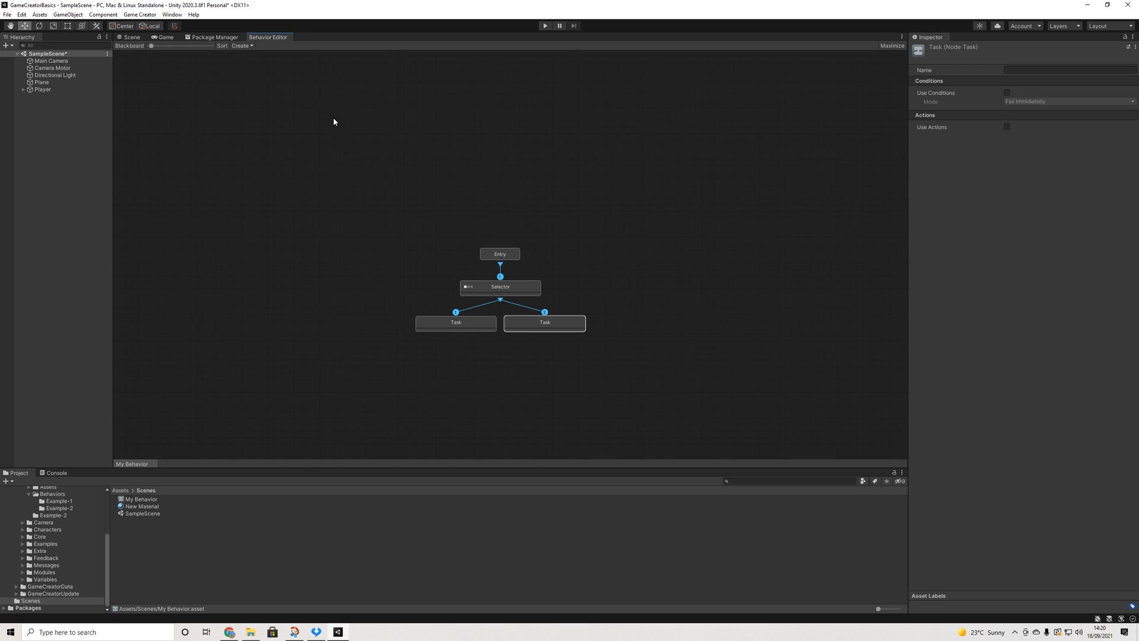
middle_click_drag(493, 358, 488, 293)
scroll(500, 283, "up", 1)
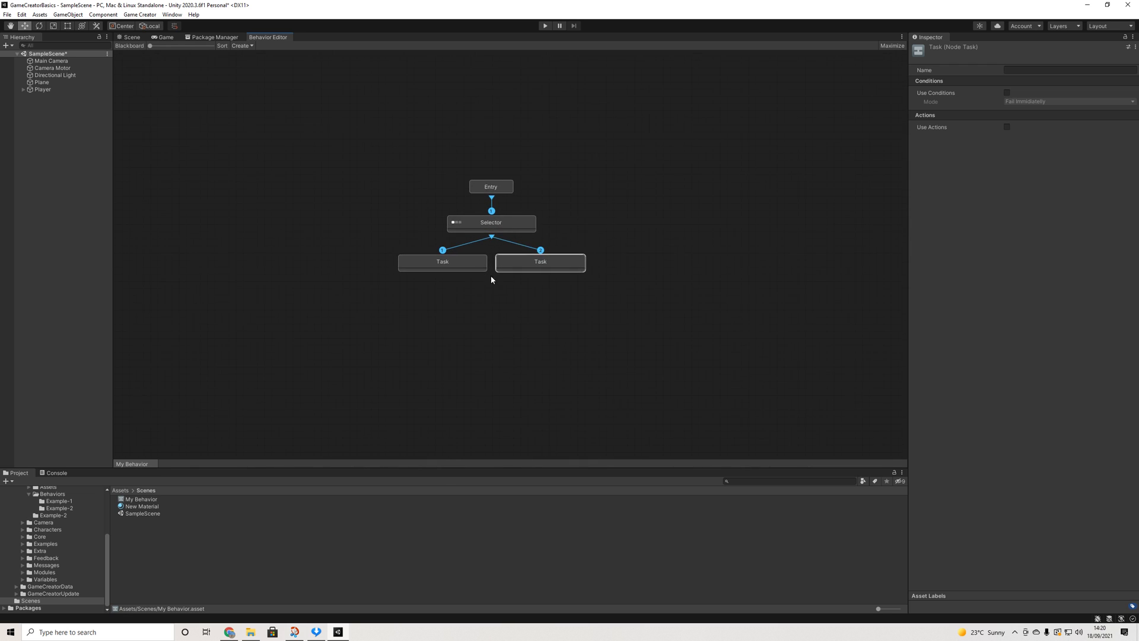
left_click(465, 264)
Give the left Task an Allow To Complete Character Property condition checking the Player is idle.
left_click(1007, 93)
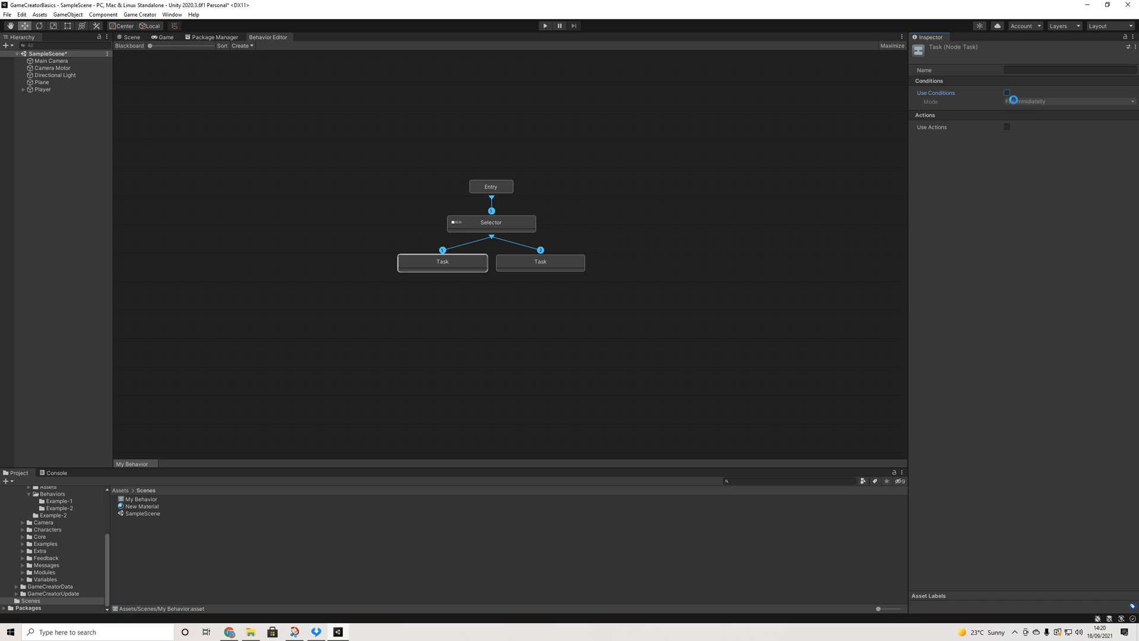
left_click(1044, 102)
left_click(1038, 121)
left_click(990, 111)
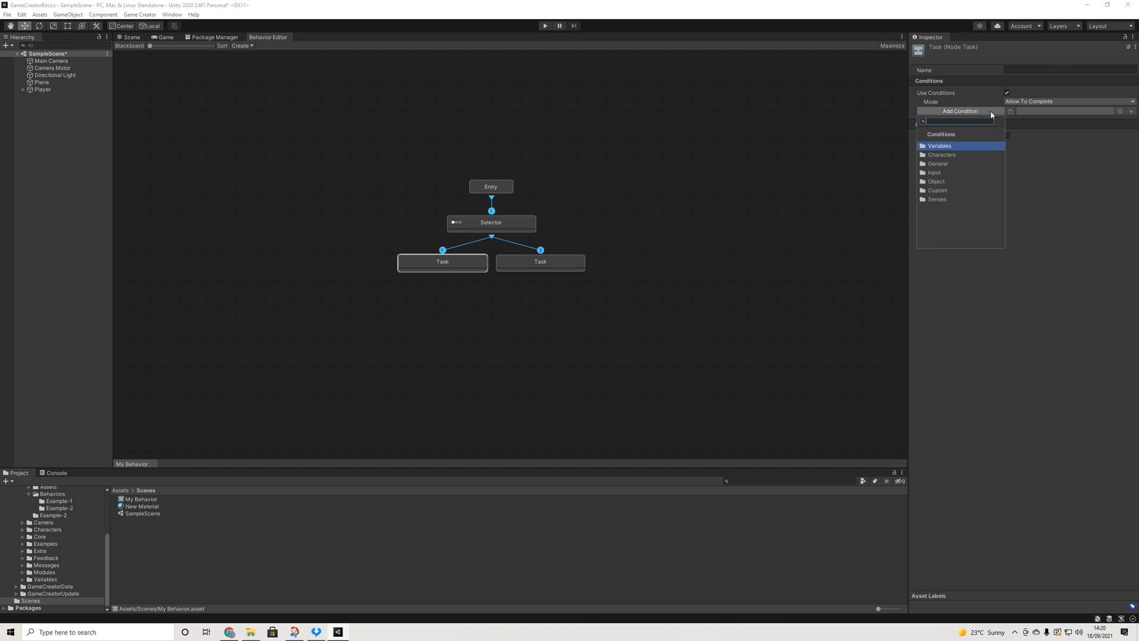
type("char")
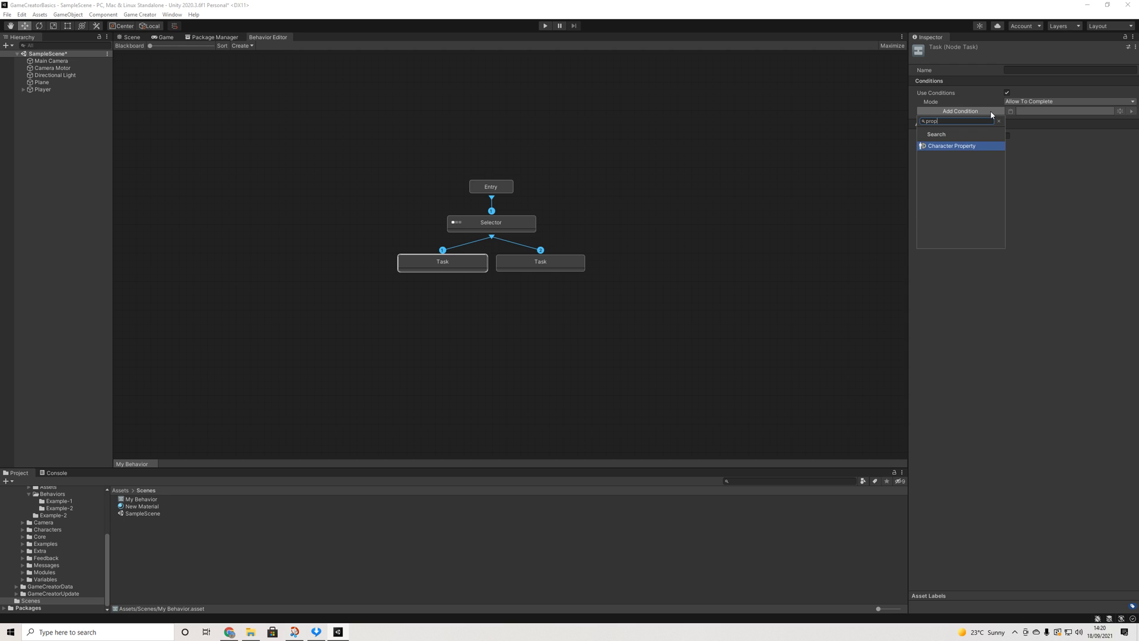
key("Return")
left_click(1035, 120)
left_click(1019, 125)
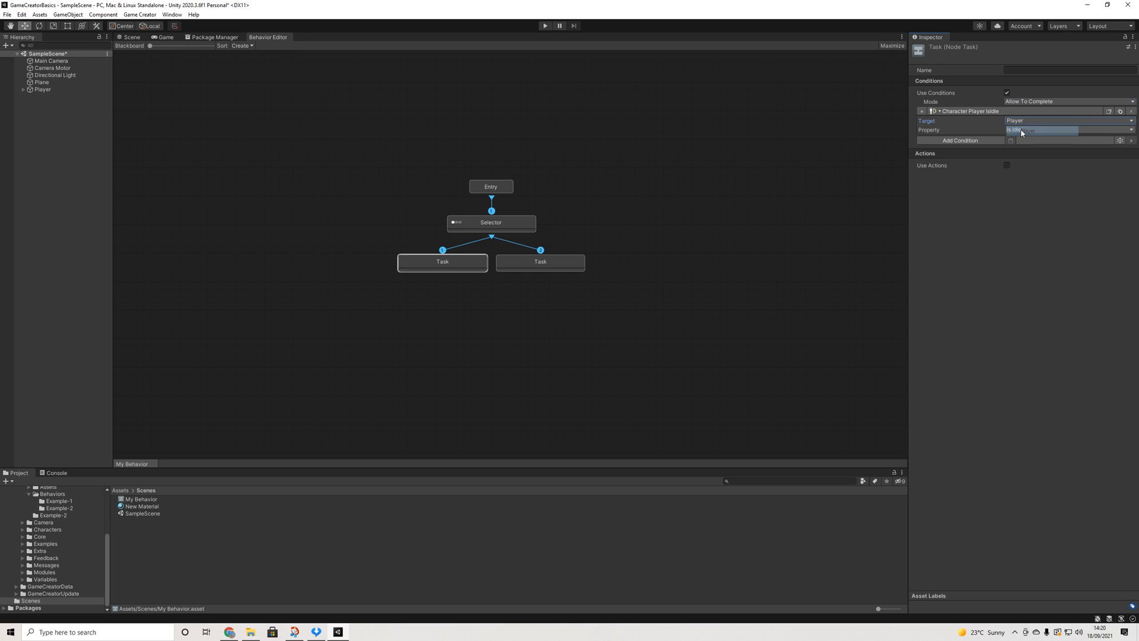
Add a Character Jump action to the left Task with the Player as the jumper.
left_click(1007, 165)
left_click(992, 177)
type("ju")
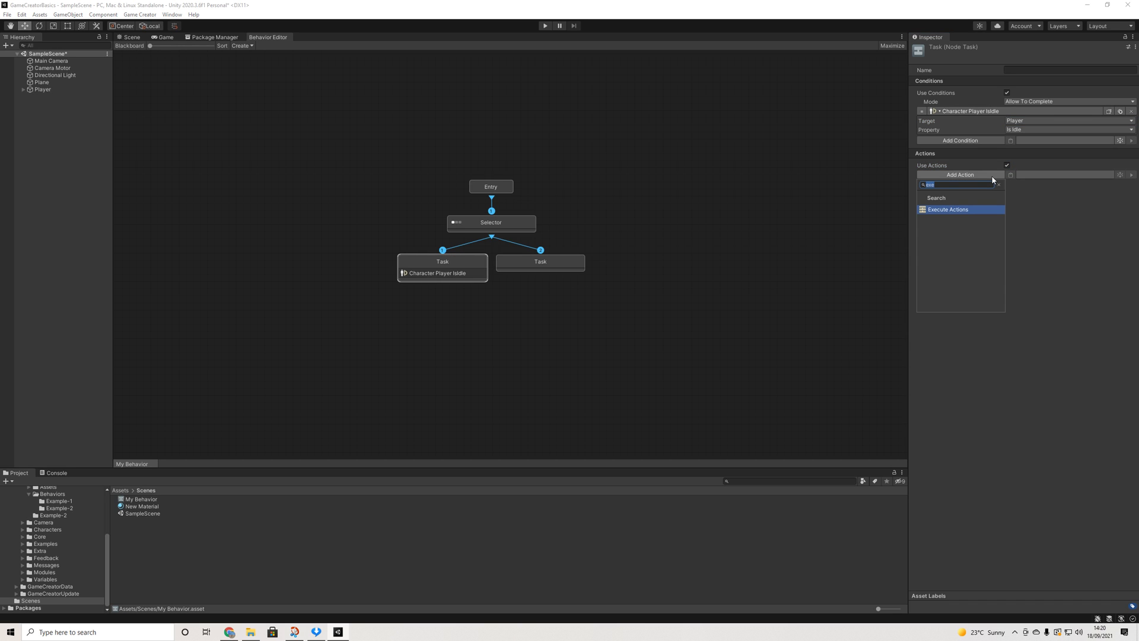
type("mp")
key("Return")
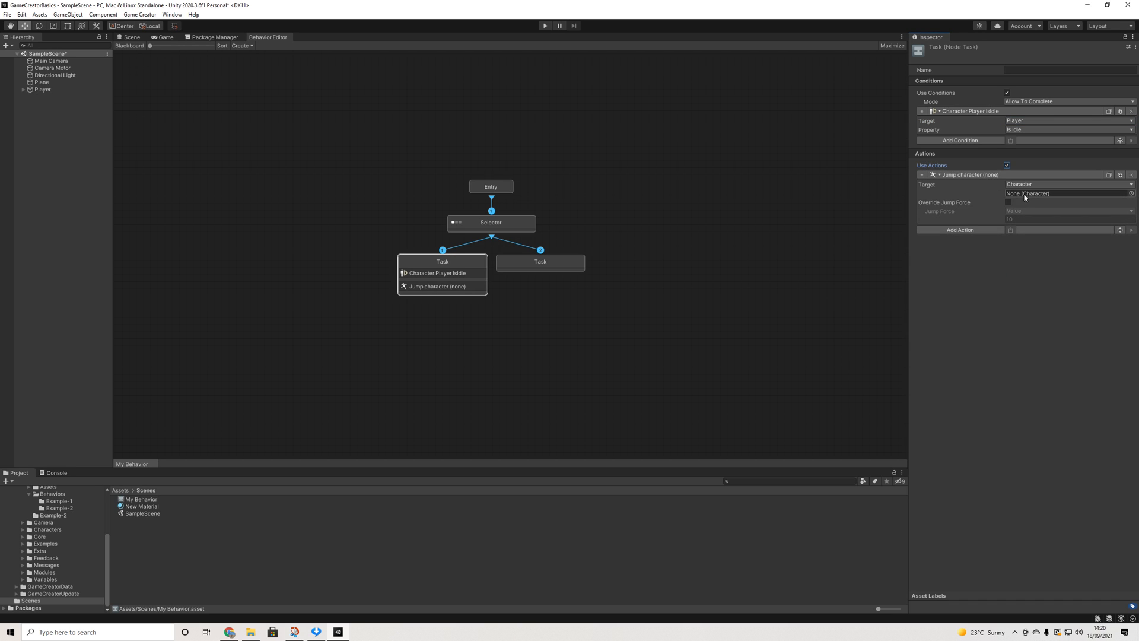
left_click(1020, 176)
left_click(1021, 176)
left_click(1012, 184)
left_click(1012, 205)
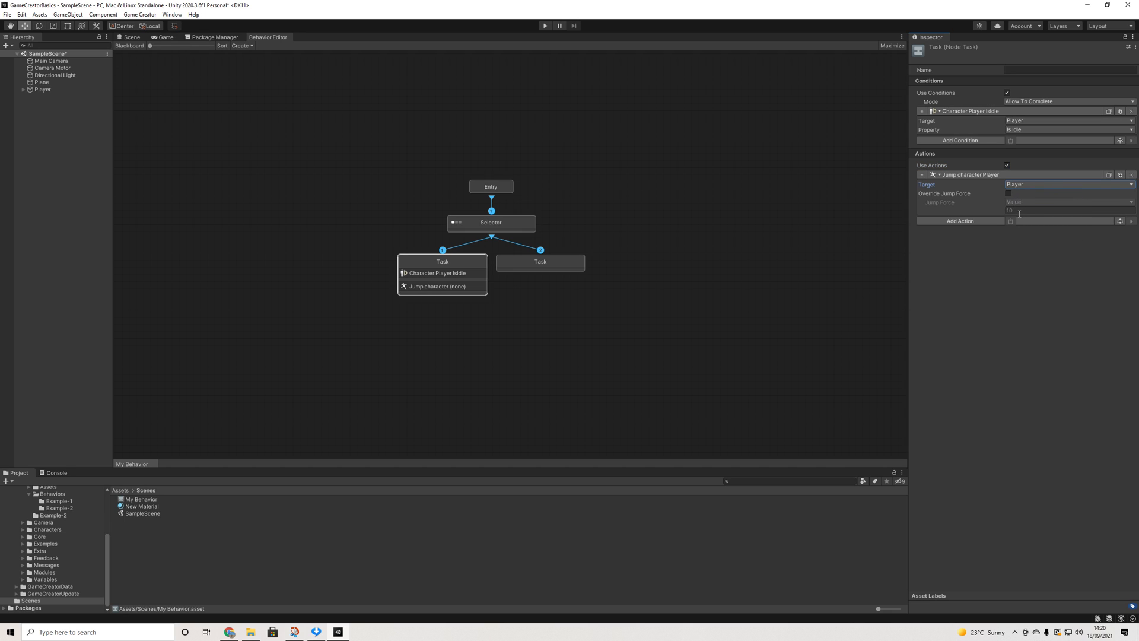
left_click(518, 266)
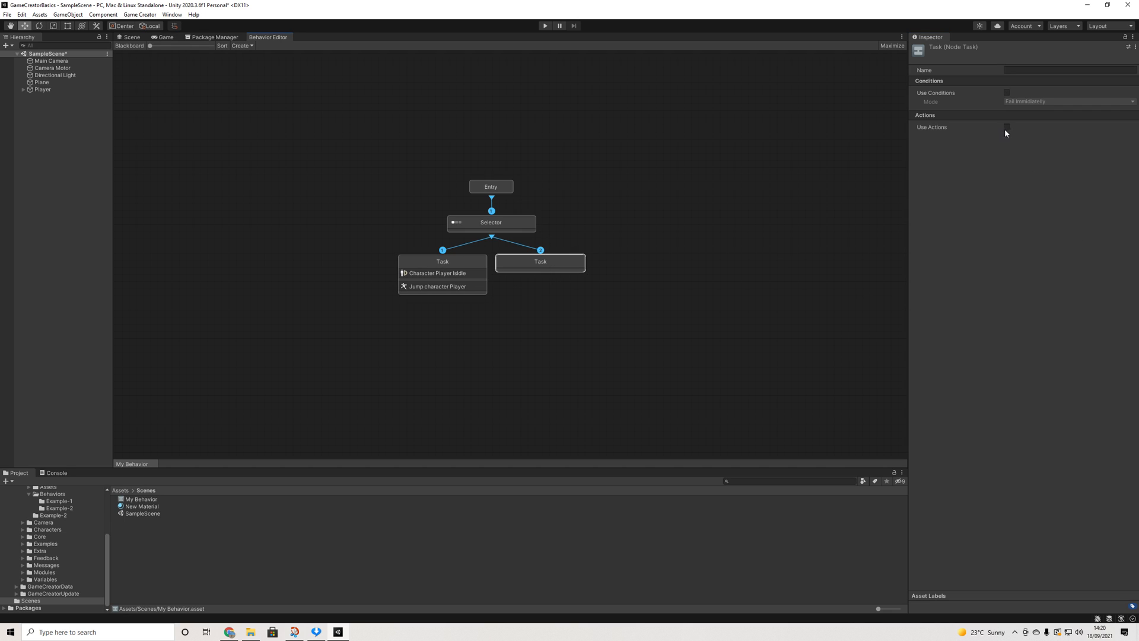
Give the right Task an Allow To Complete condition copied from the left, changed to Is Running.
left_click(1007, 93)
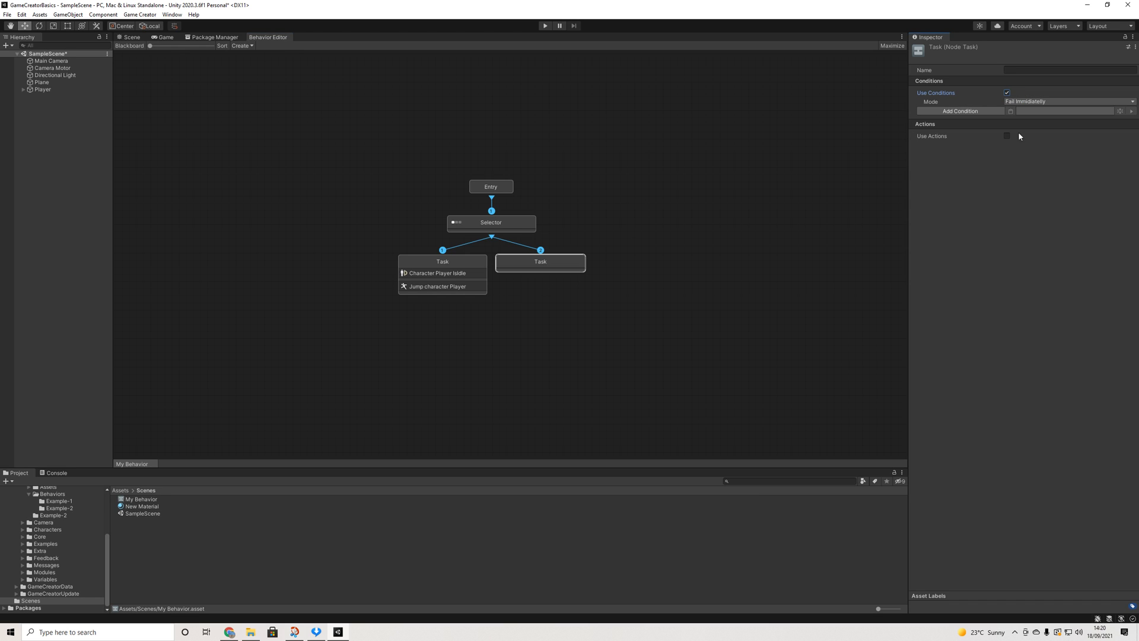
left_click(1019, 102)
left_click(1019, 121)
left_click(428, 277)
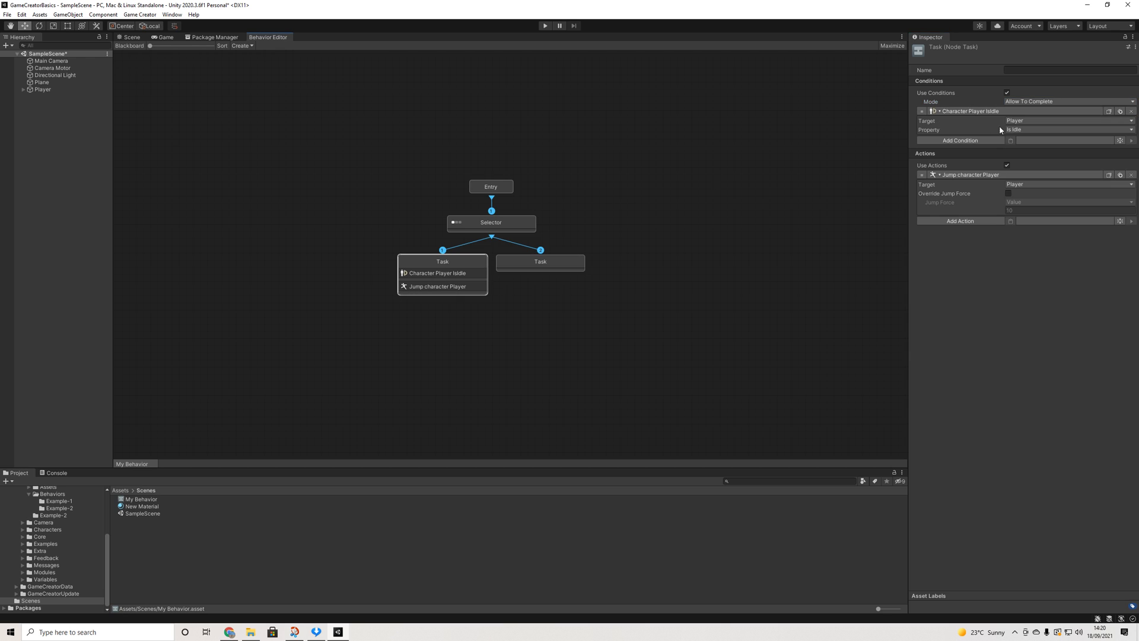
left_click(1108, 111)
left_click(546, 265)
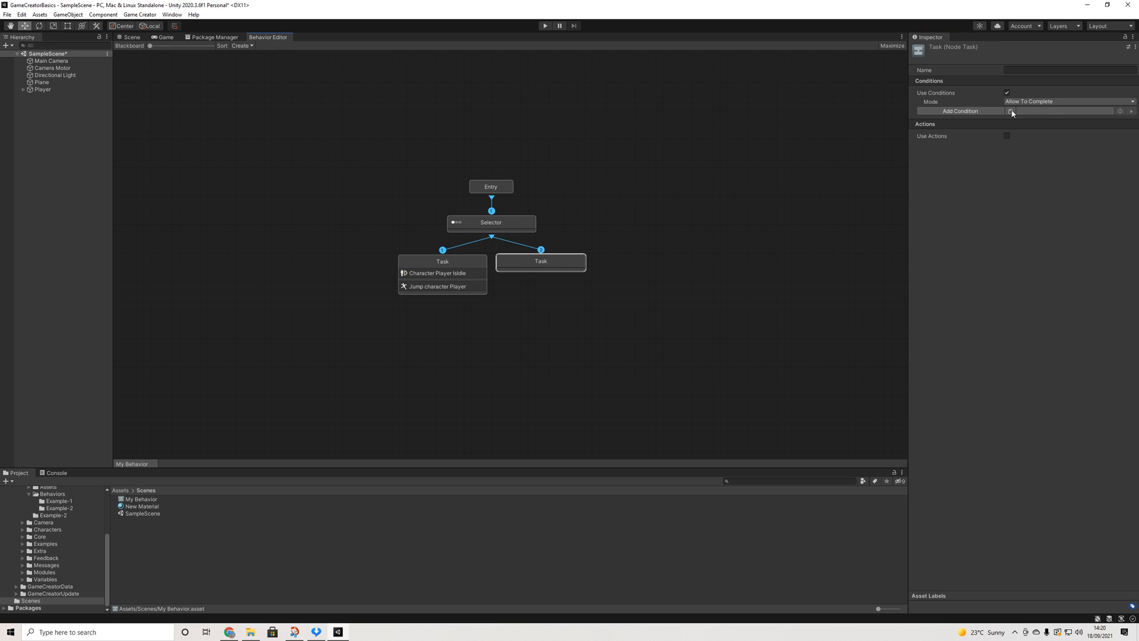
left_click(1010, 111)
left_click(1015, 130)
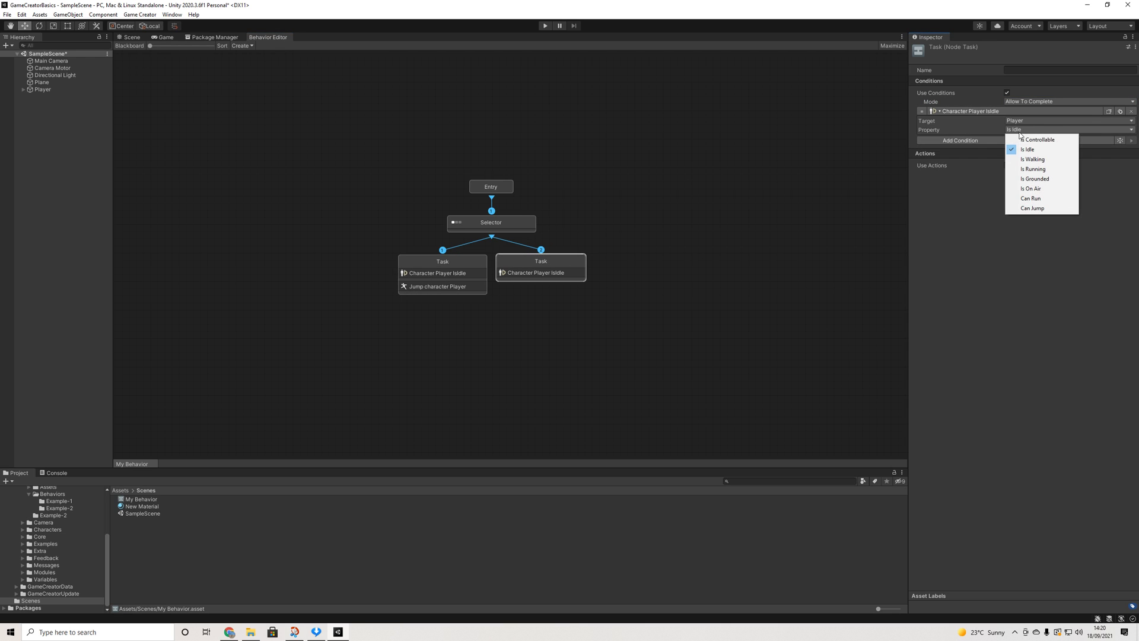
left_click(1042, 169)
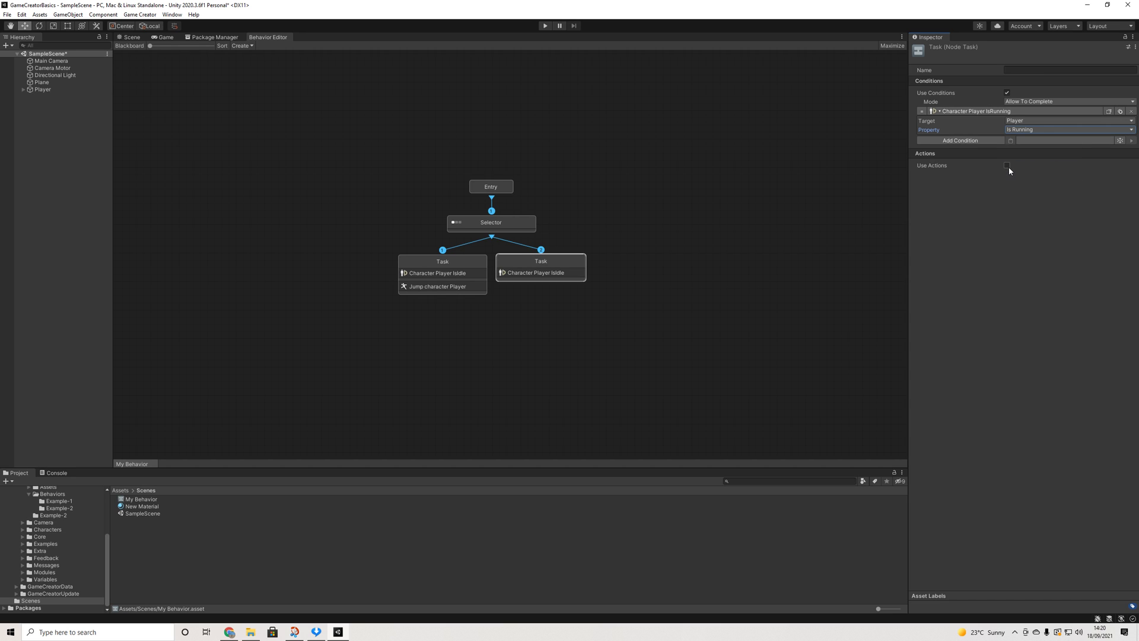
Enable actions on the right Task and add a Character Gesture action.
left_click(1007, 166)
left_click(985, 176)
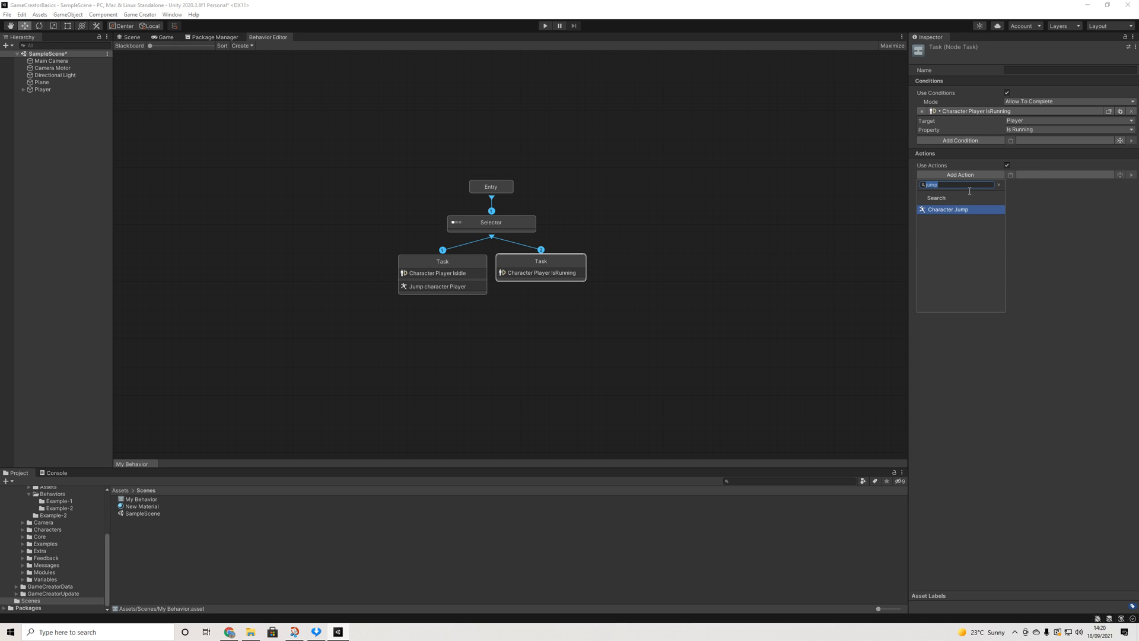
key("BackSpace")
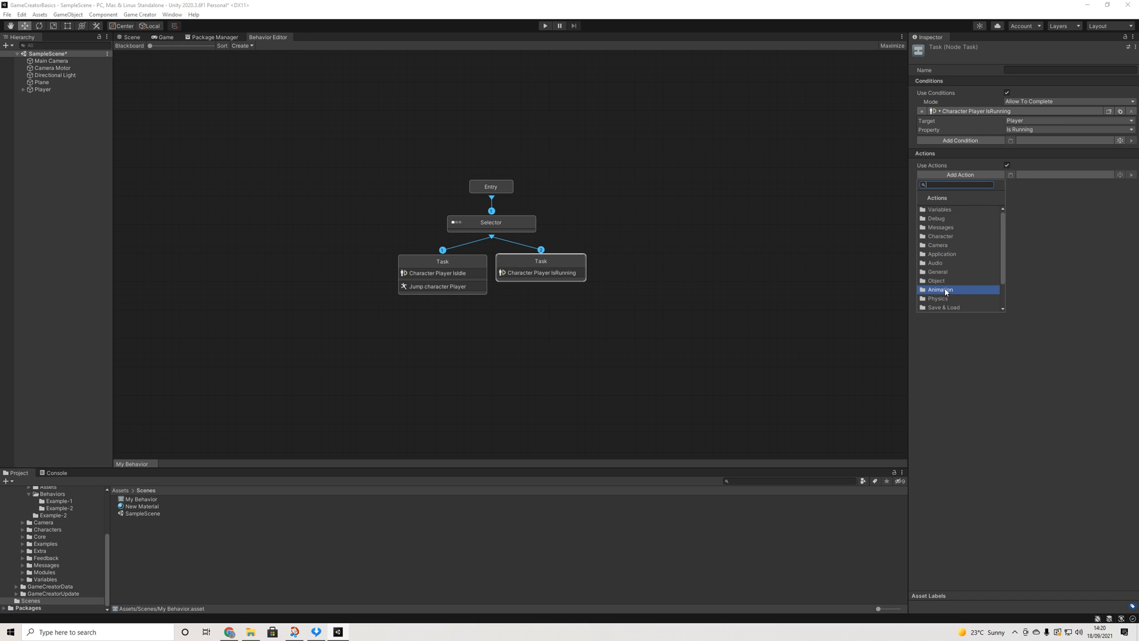
scroll(946, 292, "down", 2)
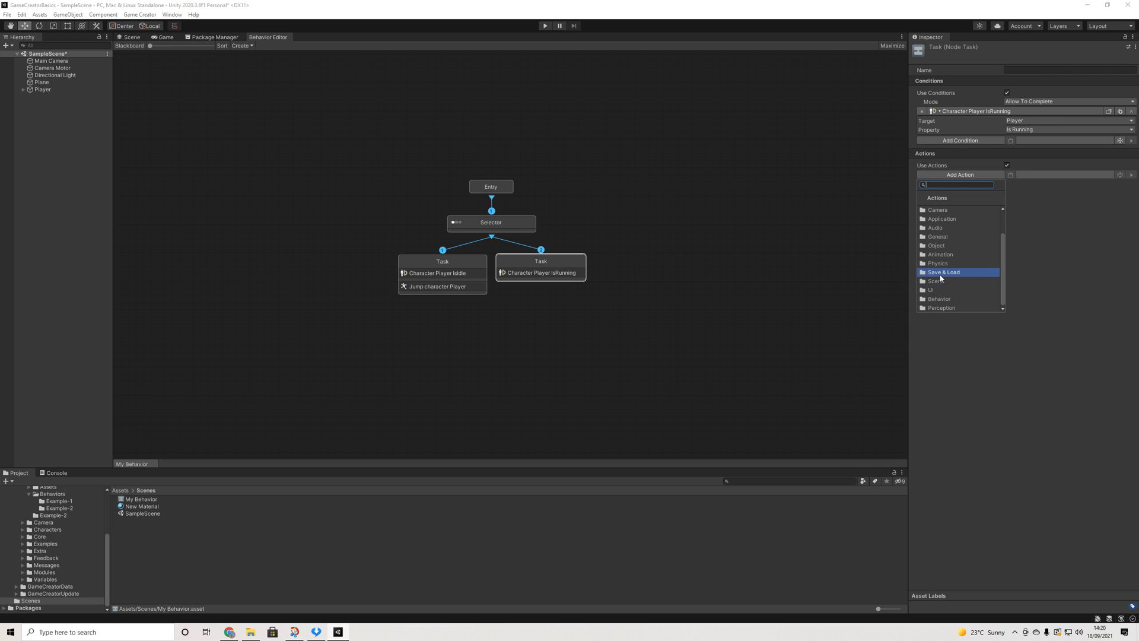
scroll(943, 220, "up", 2)
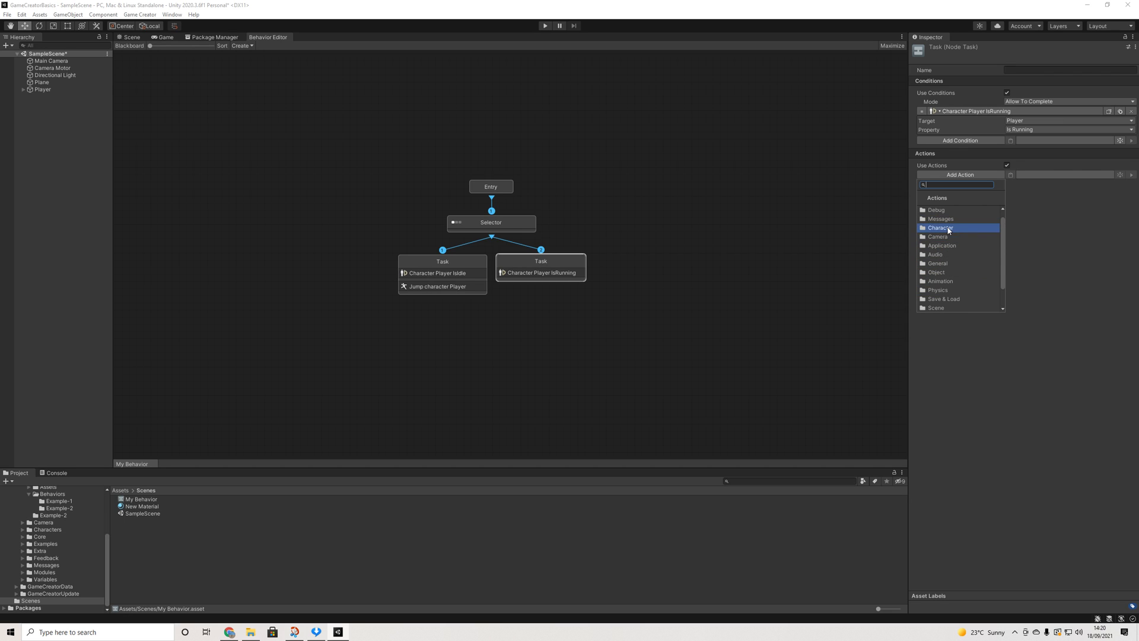
left_click(949, 230)
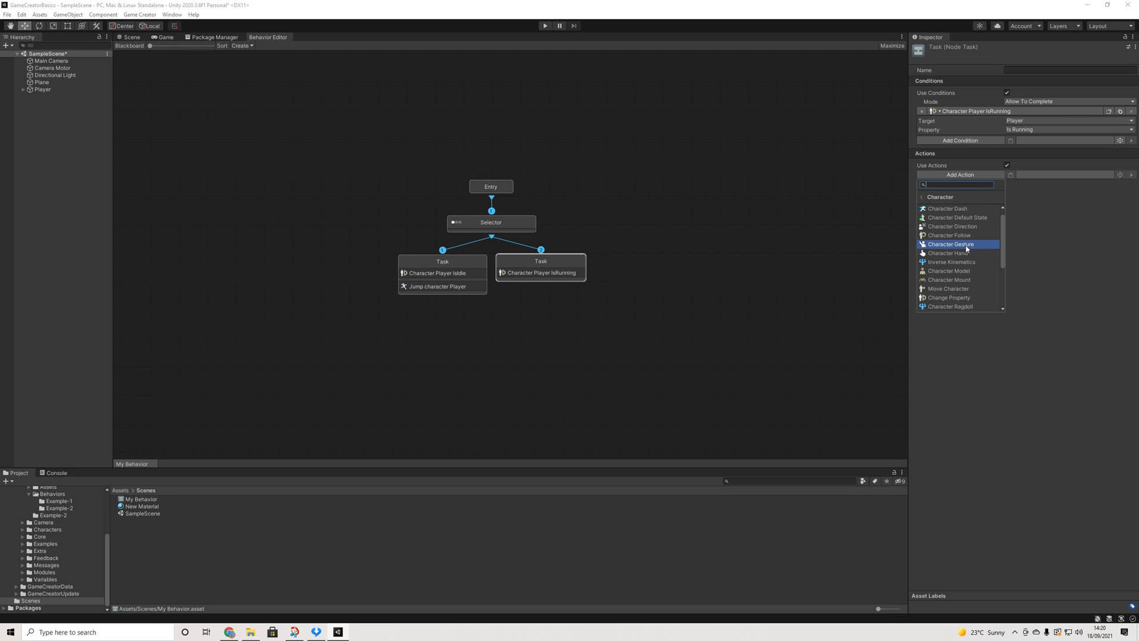
left_click(950, 217)
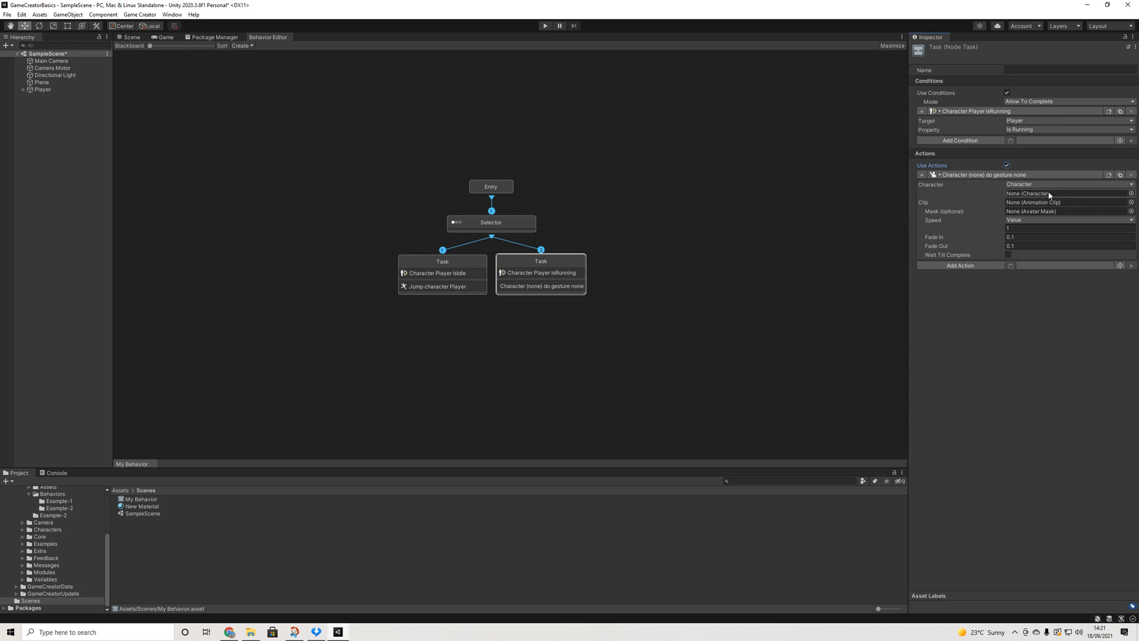
Set the gesture to the Player with the UpperBody mask and the Character@angry clip.
left_click(1033, 184)
left_click(1028, 196)
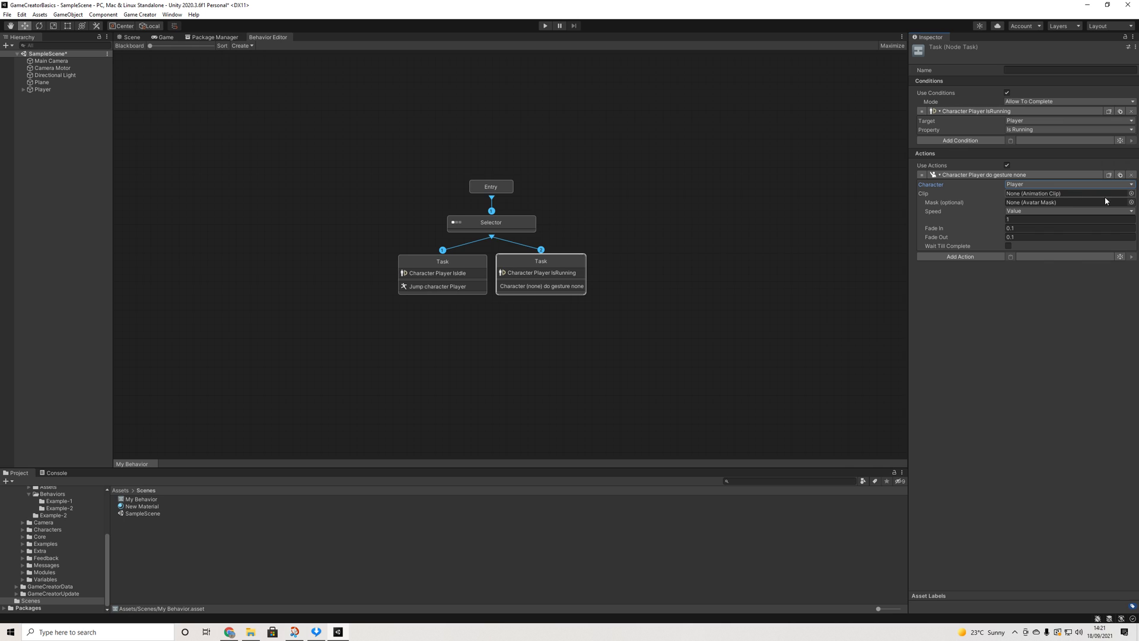
left_click(1131, 203)
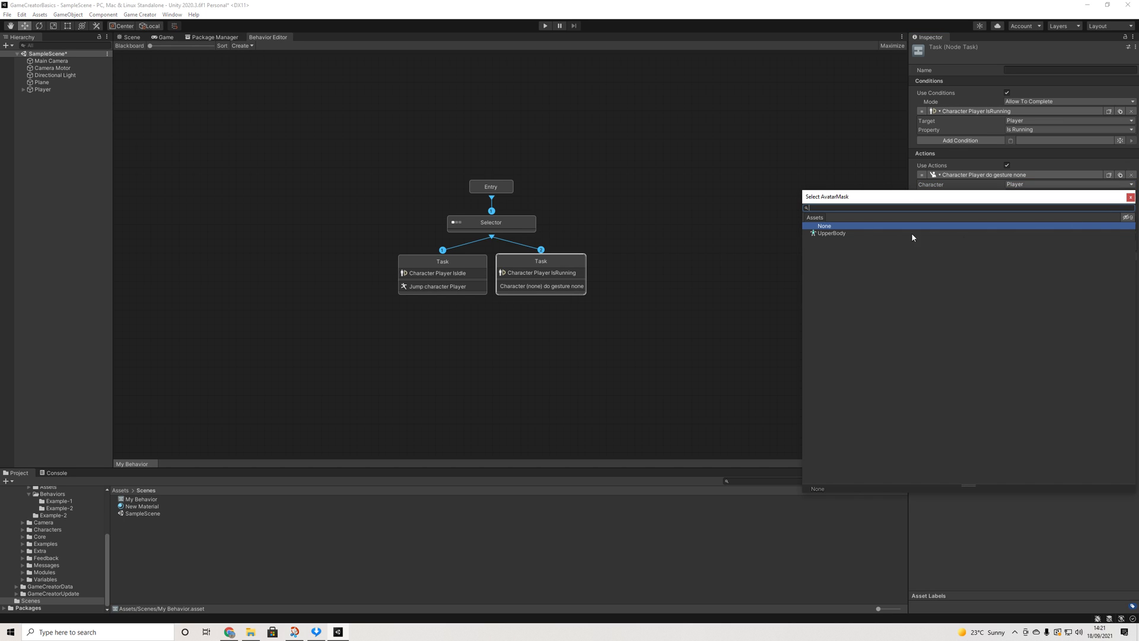
left_click(831, 233)
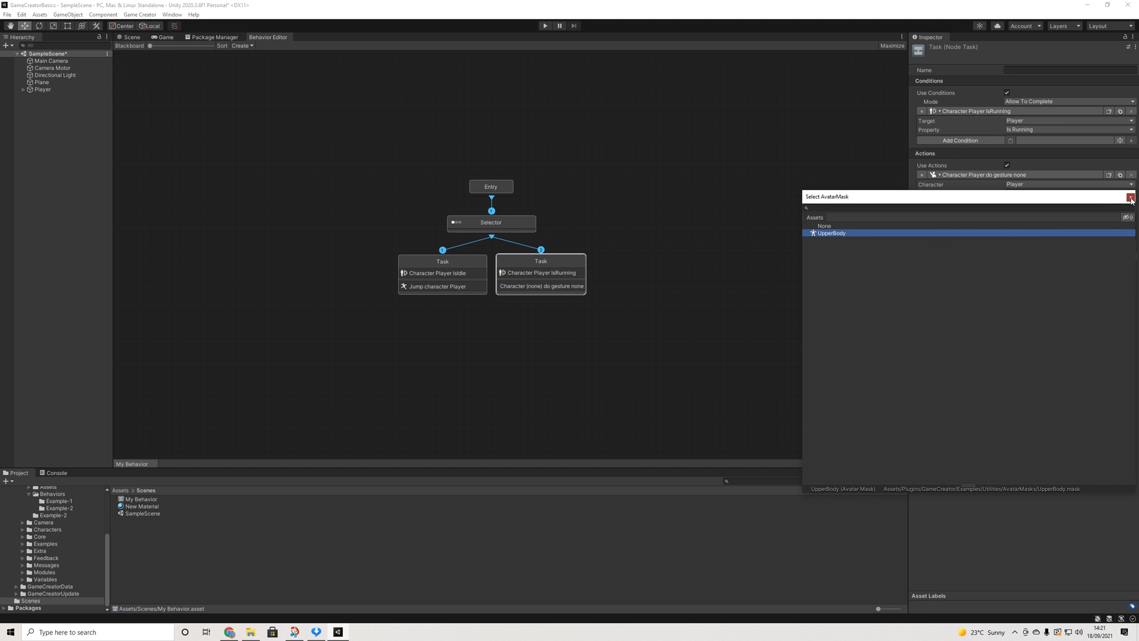
left_click(1131, 197)
left_click(1131, 193)
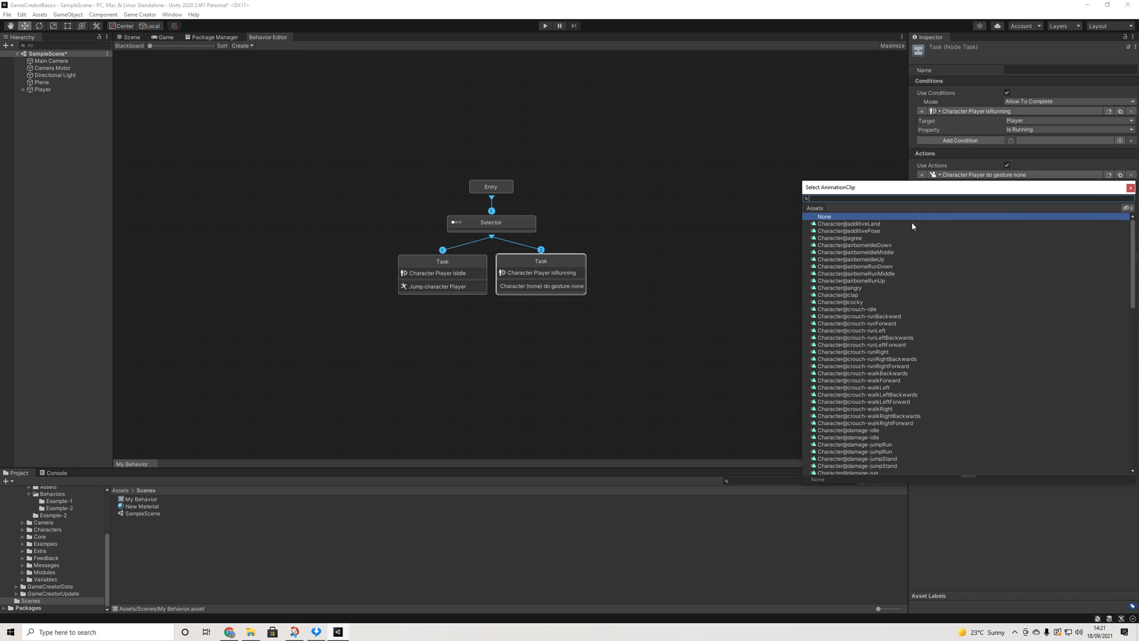
left_click(837, 295)
left_click(850, 288)
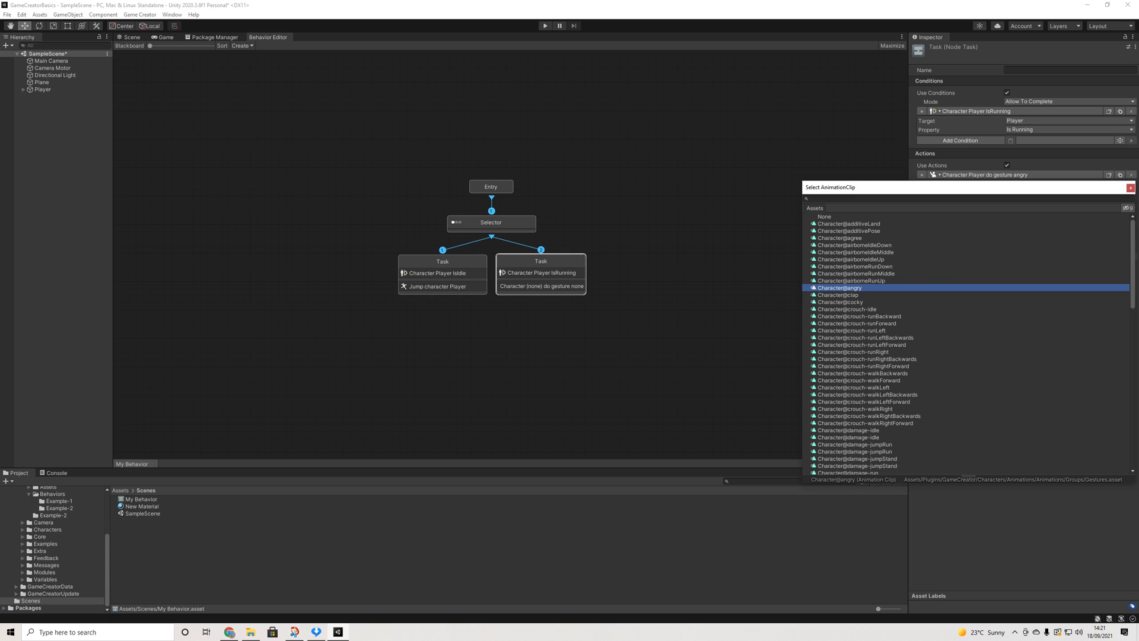
left_click(1130, 188)
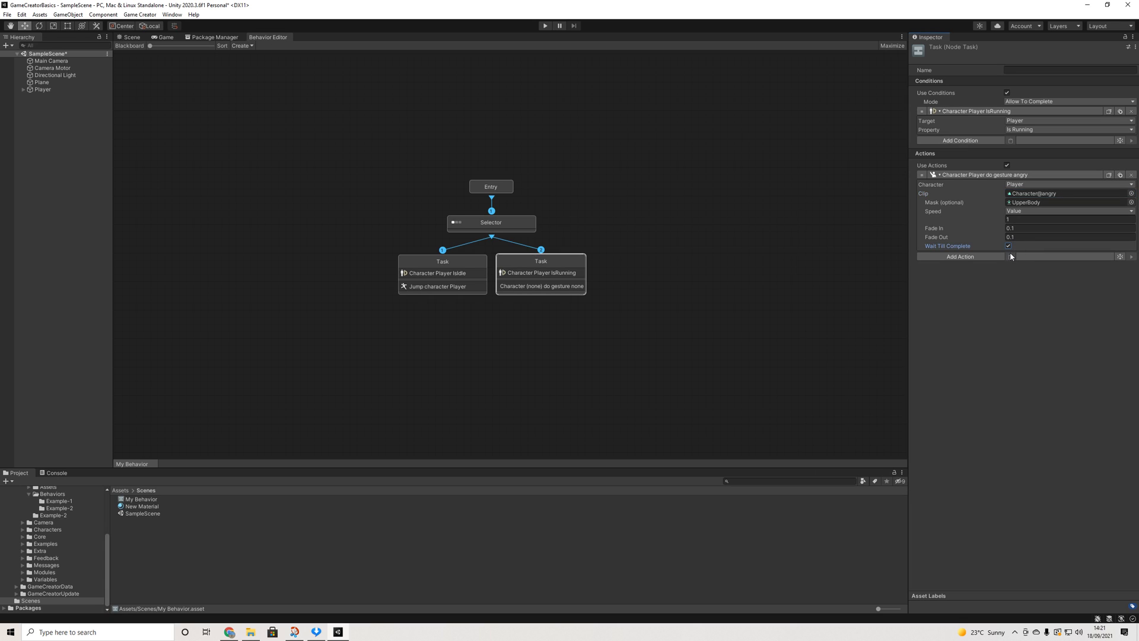
Dock the Behavior Editor right of the Scene view, run the Player around with W, then stop.
left_click_drag(276, 41, 765, 227)
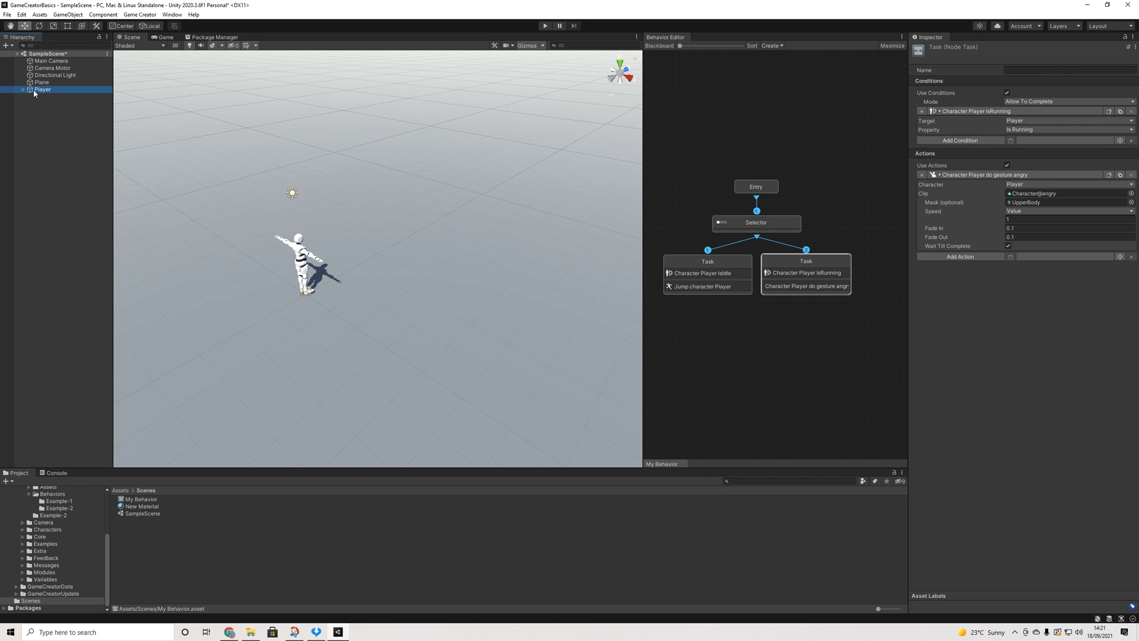
left_click(545, 26)
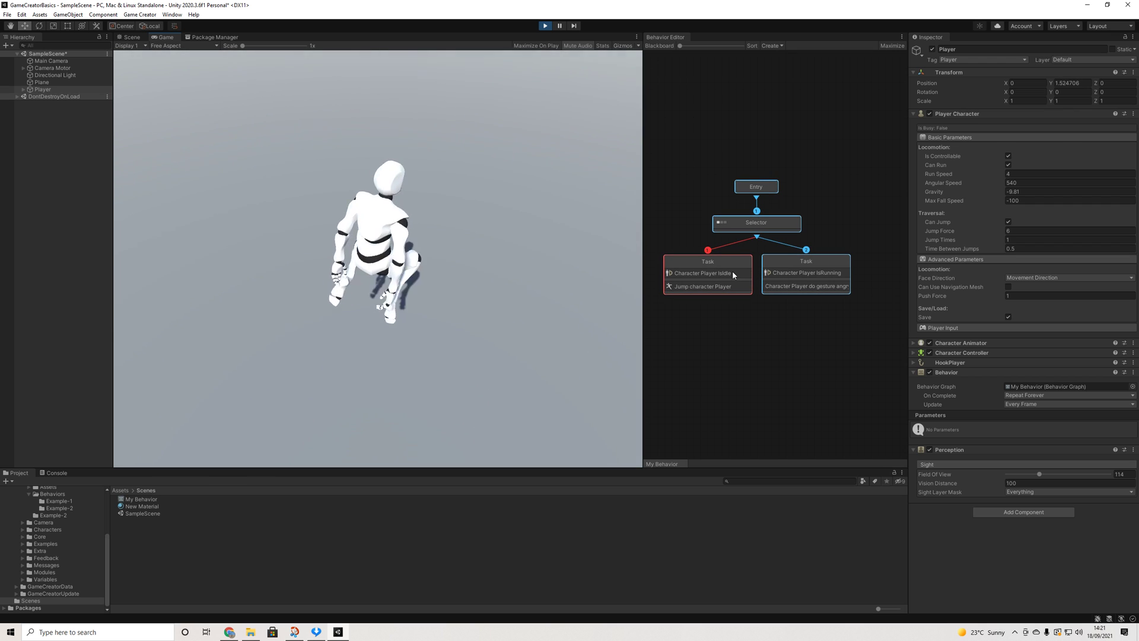
key("w")
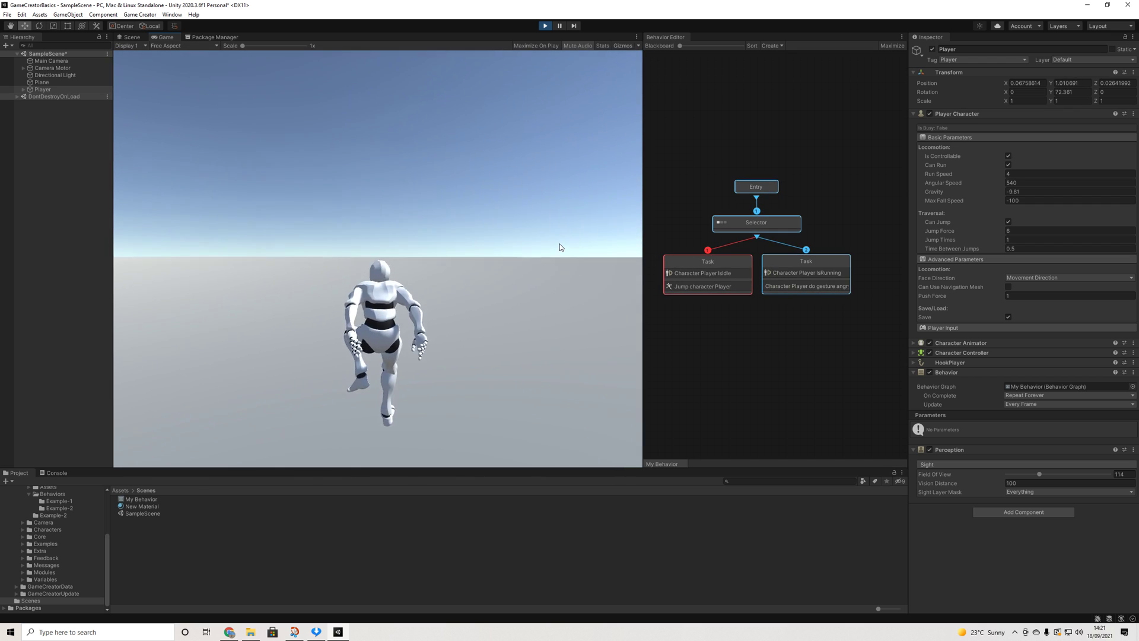
key("w")
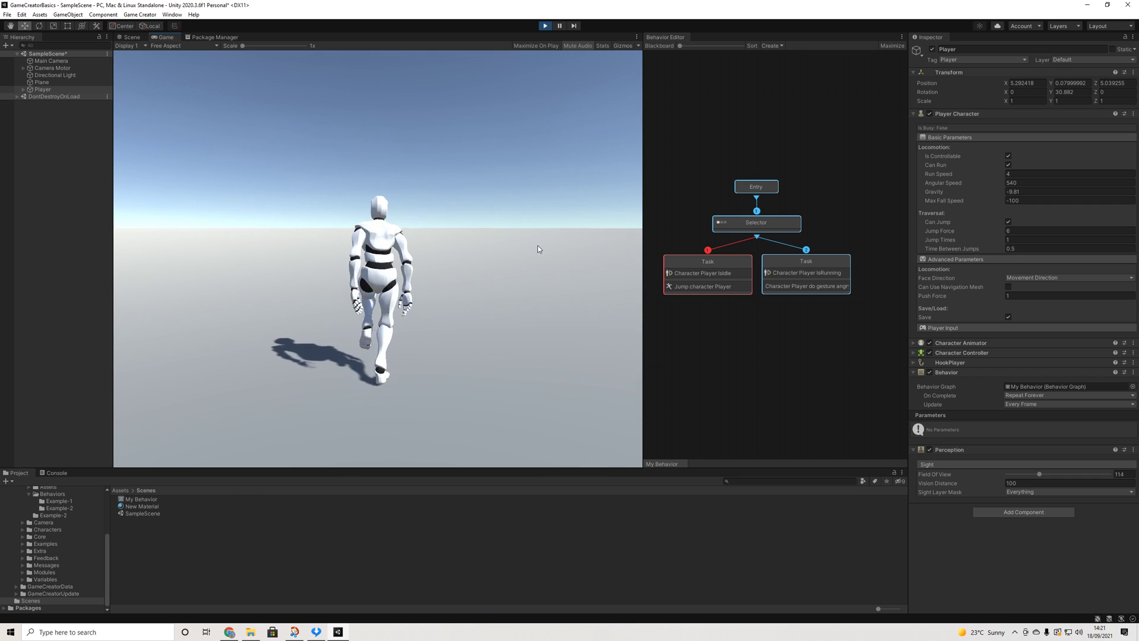
key("w")
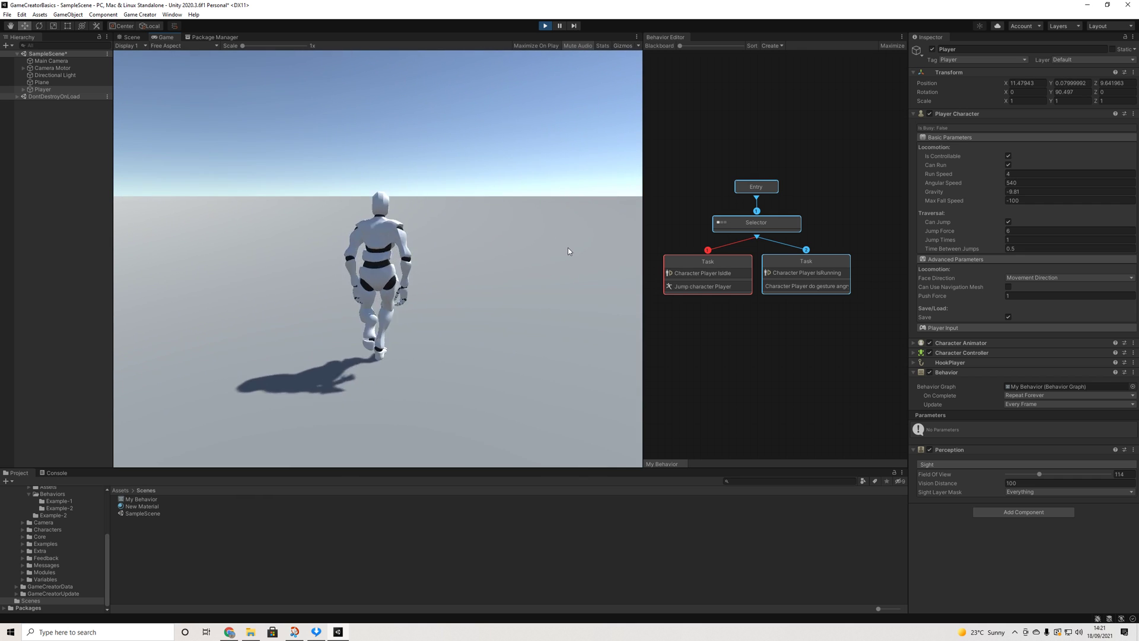
key("w")
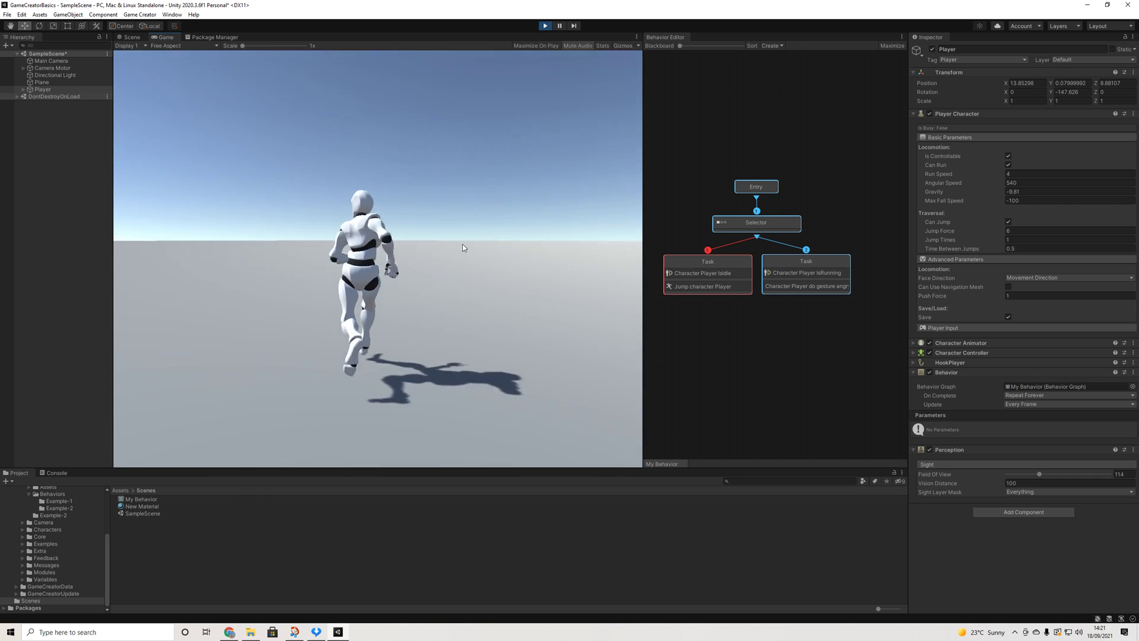
key("w")
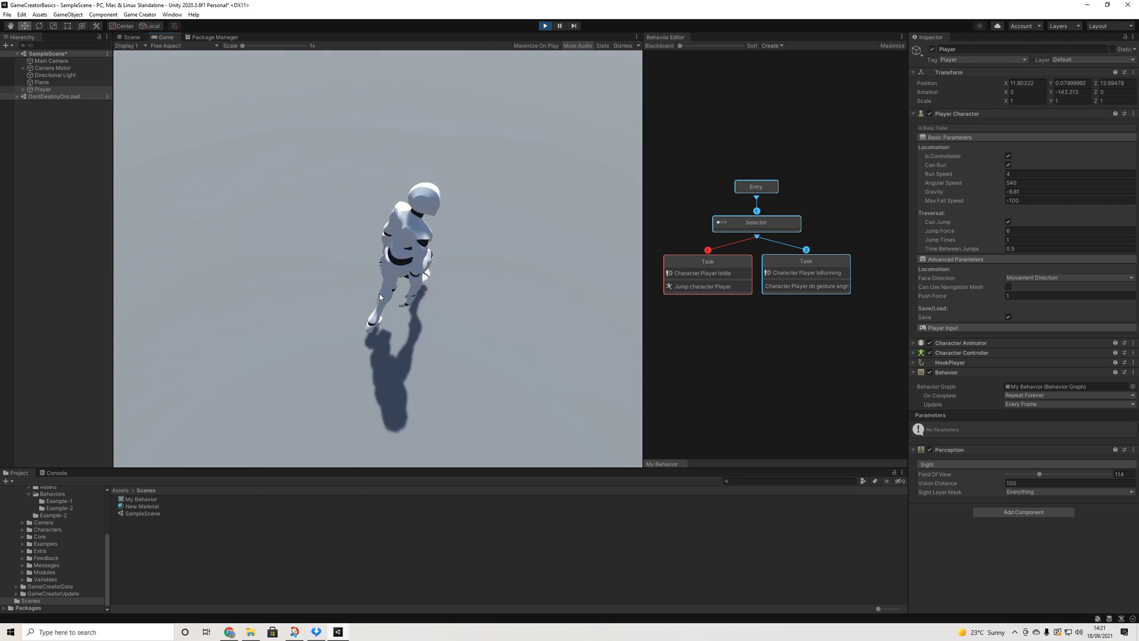
key("w")
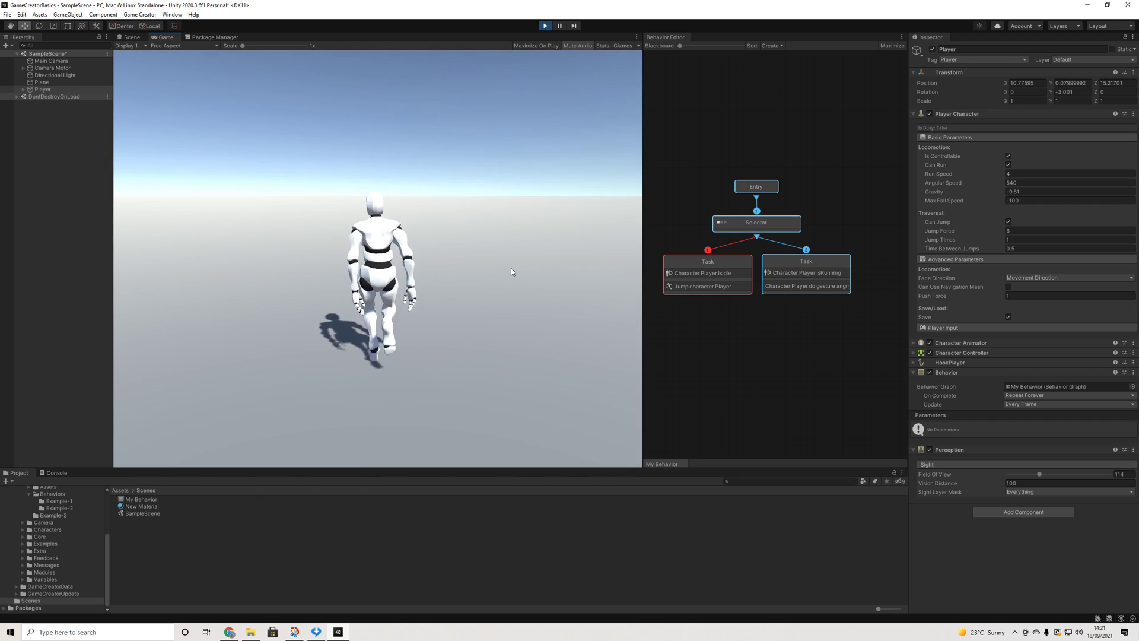
key("w")
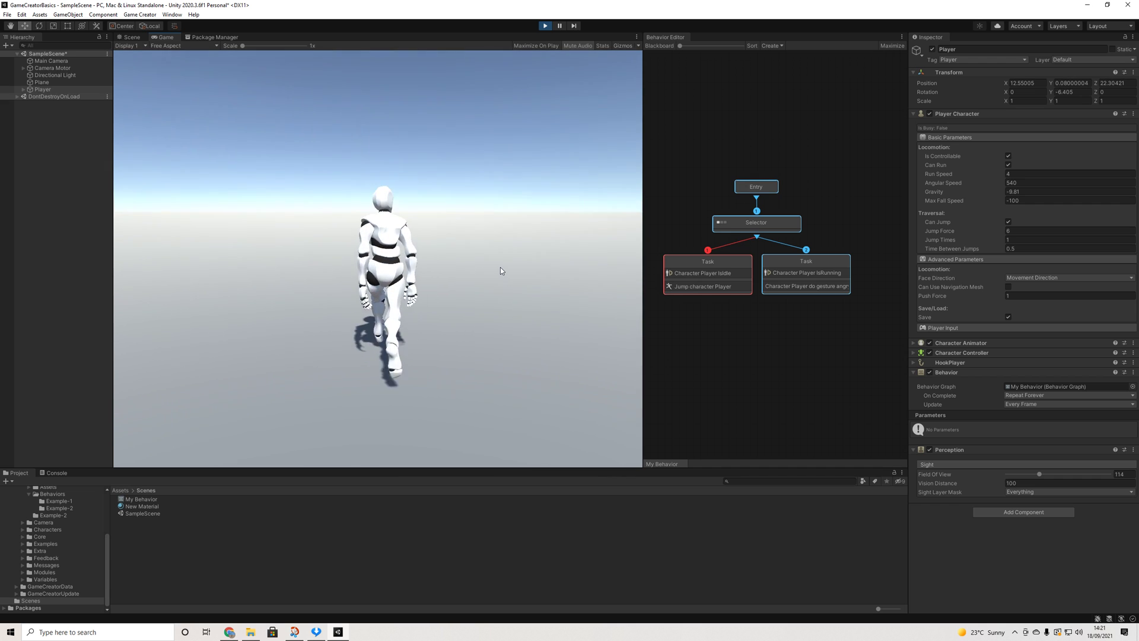
key("w")
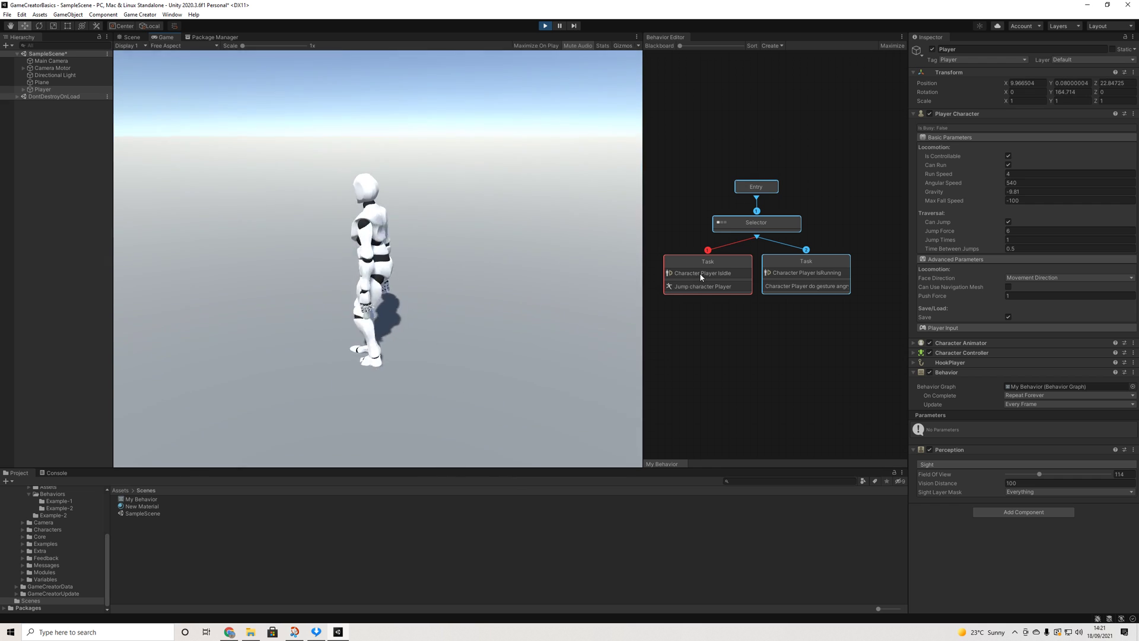
key("w")
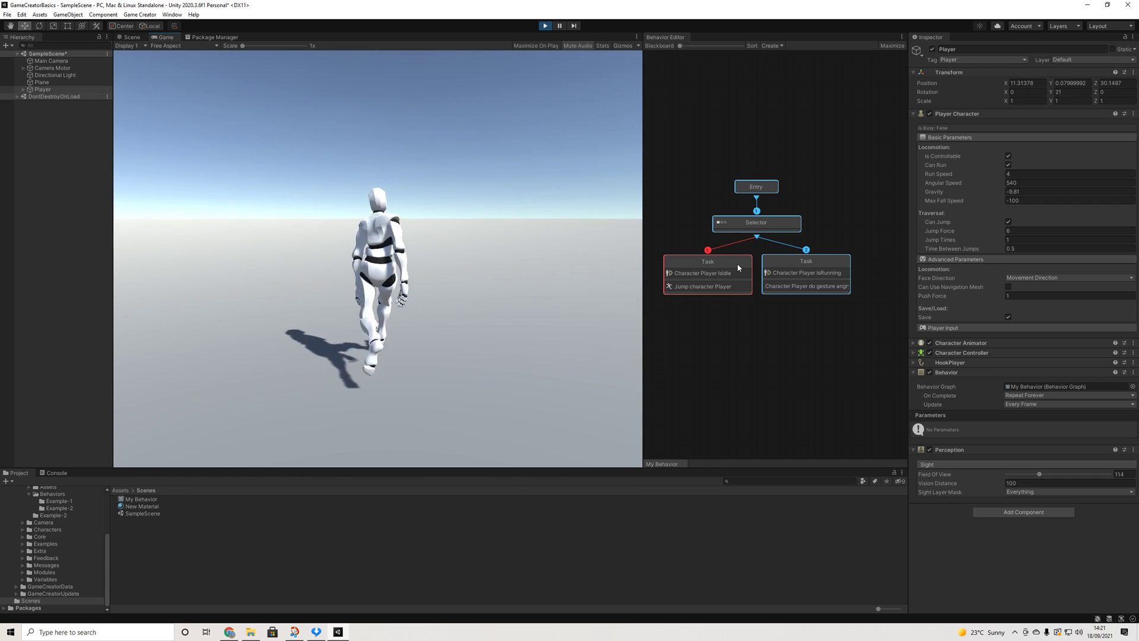
key("w")
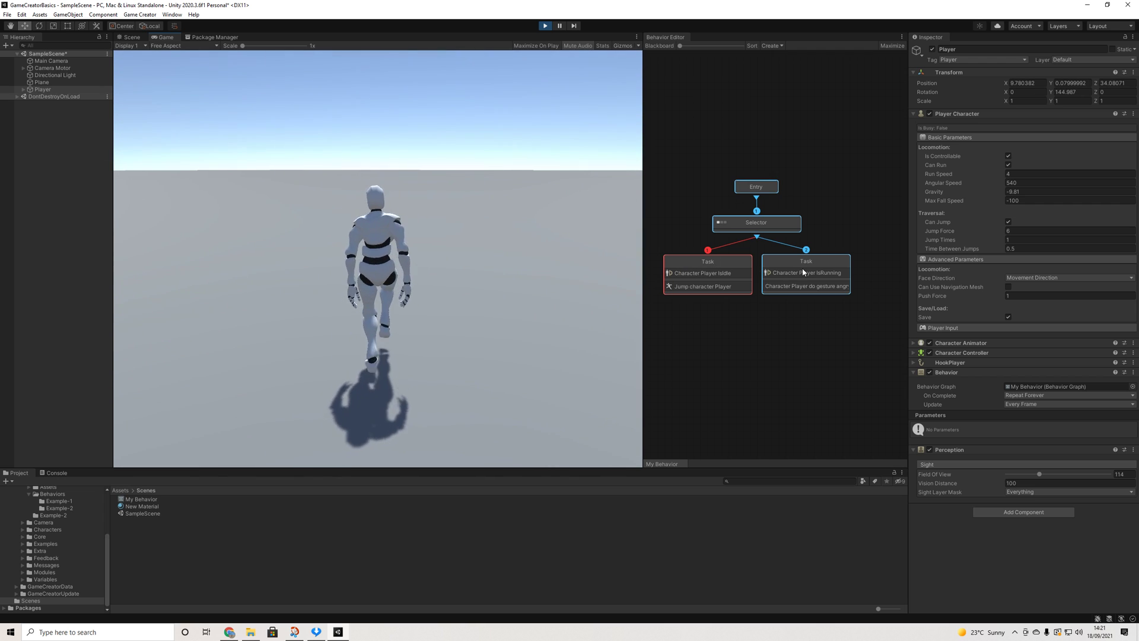
key("w")
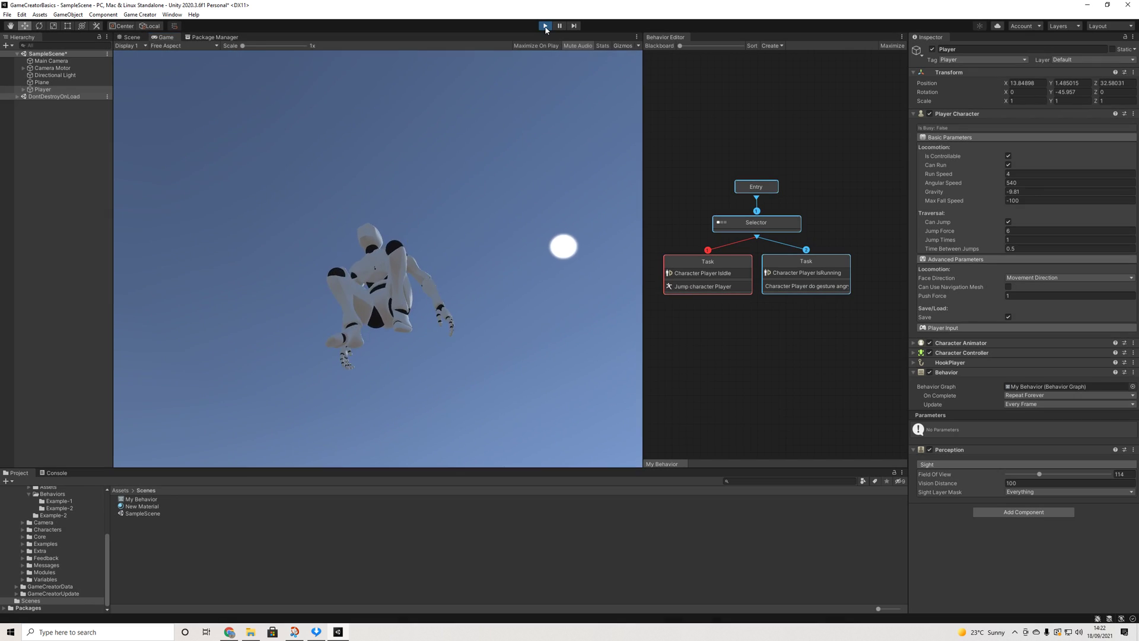
key("ctrl+p")
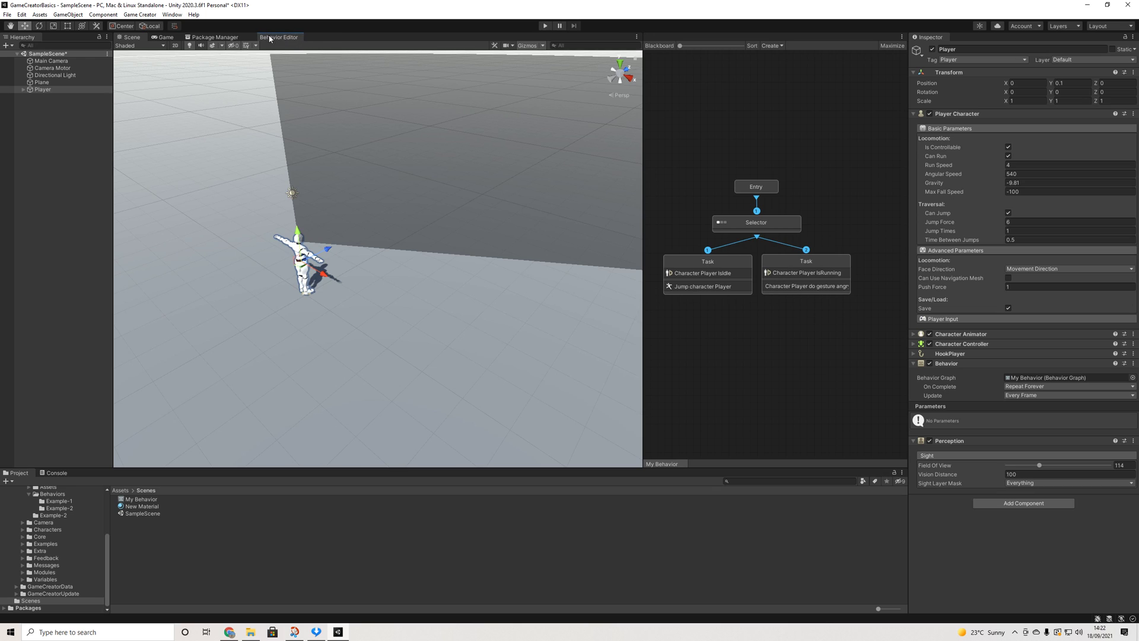
Change the Selector node's composite to Random Selector.
left_click_drag(270, 38, 291, 46)
middle_click_drag(455, 207, 481, 226)
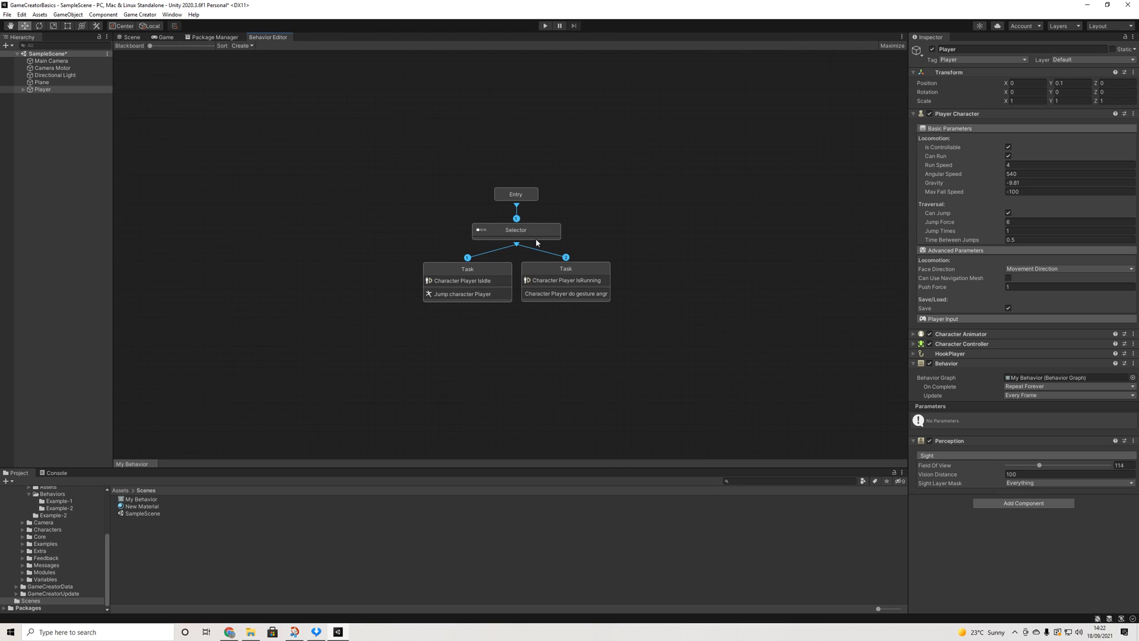
middle_click_drag(539, 247, 543, 238)
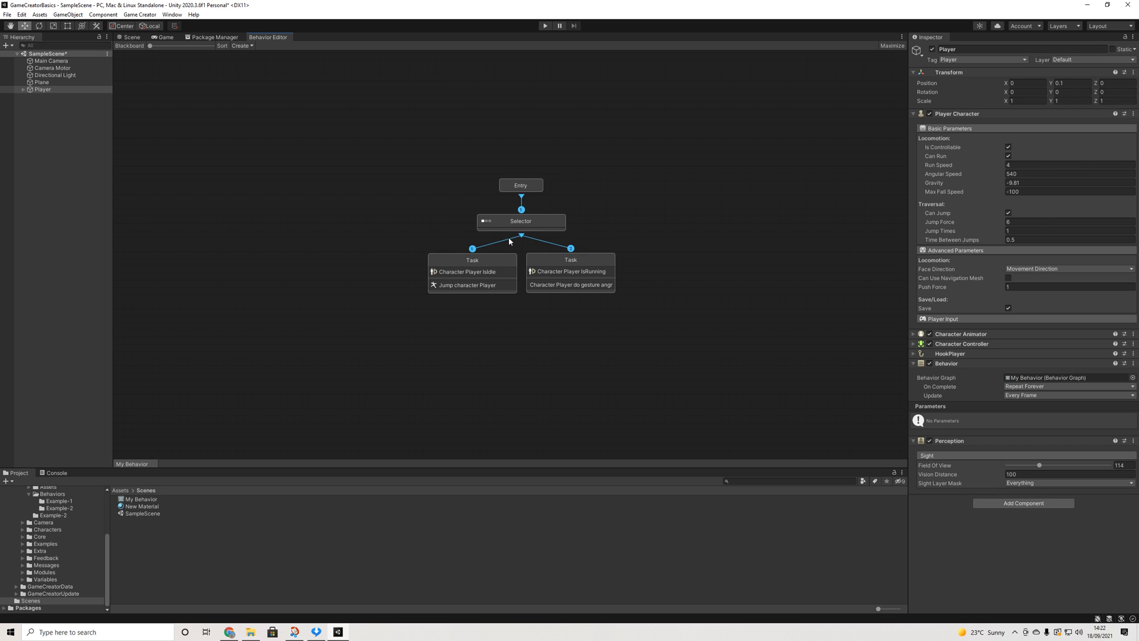
left_click(553, 222)
left_click(479, 269)
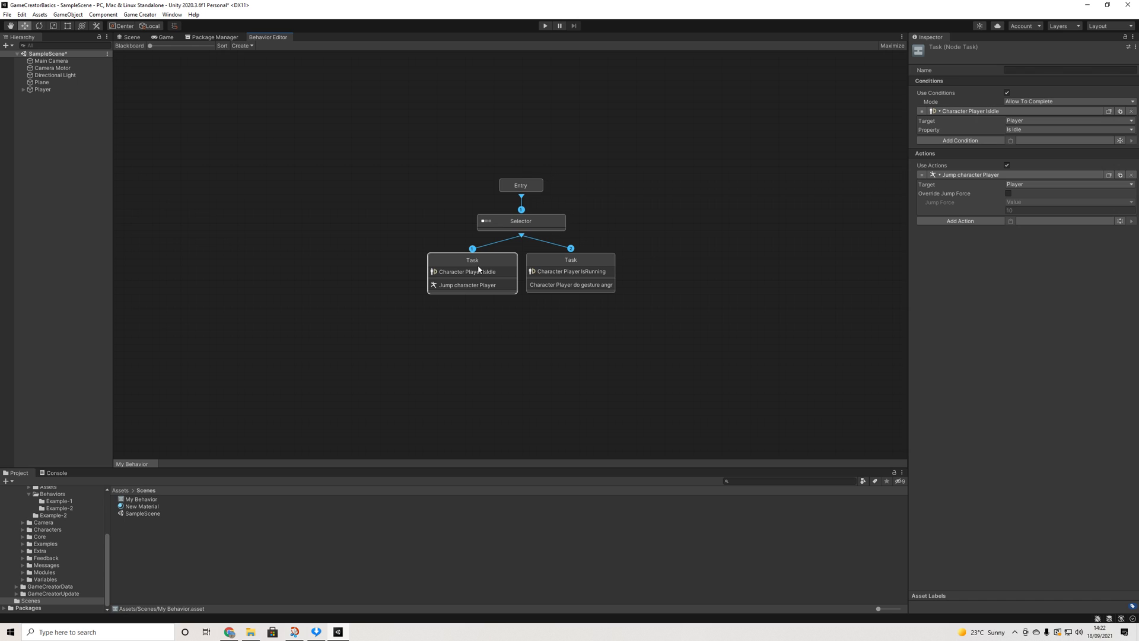
left_click(575, 259)
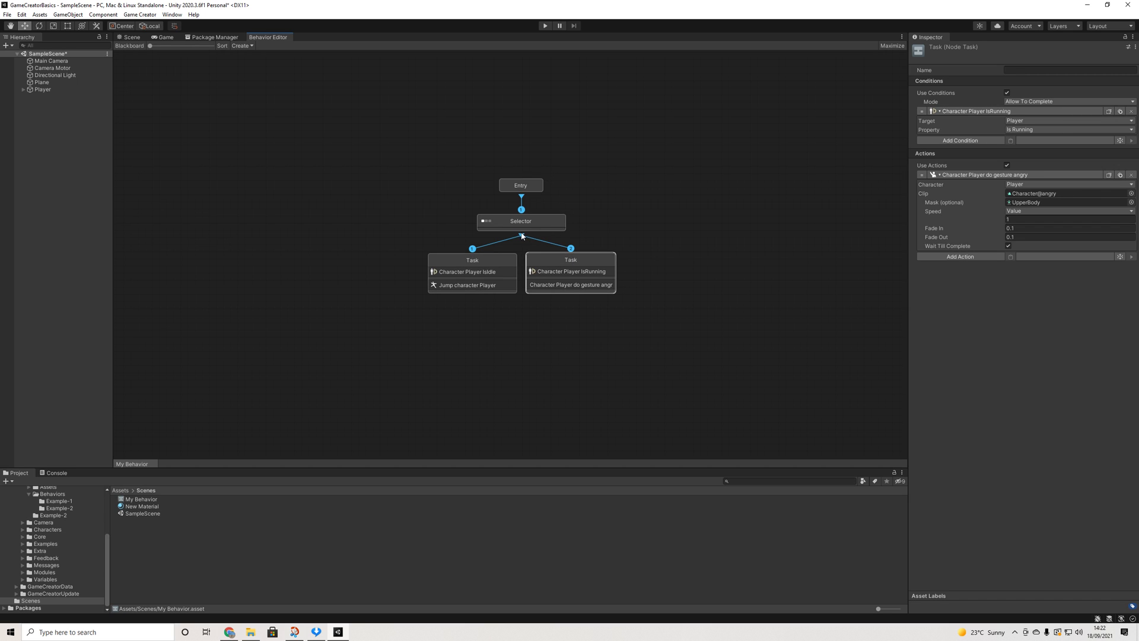
left_click_drag(672, 250, 531, 232)
left_click(548, 224)
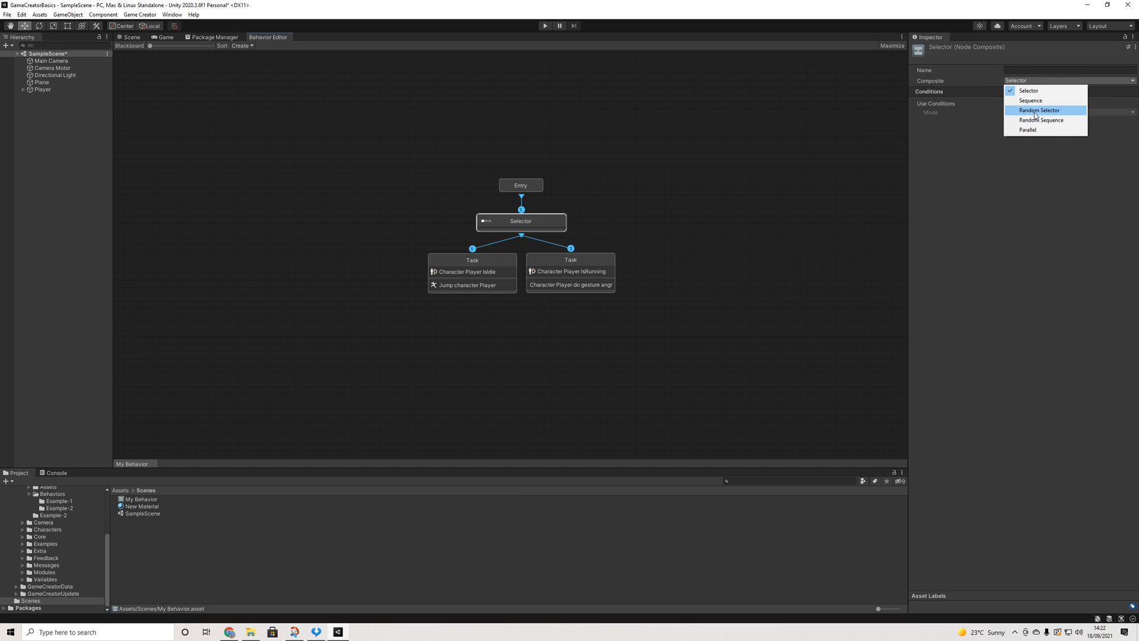
left_click(1035, 113)
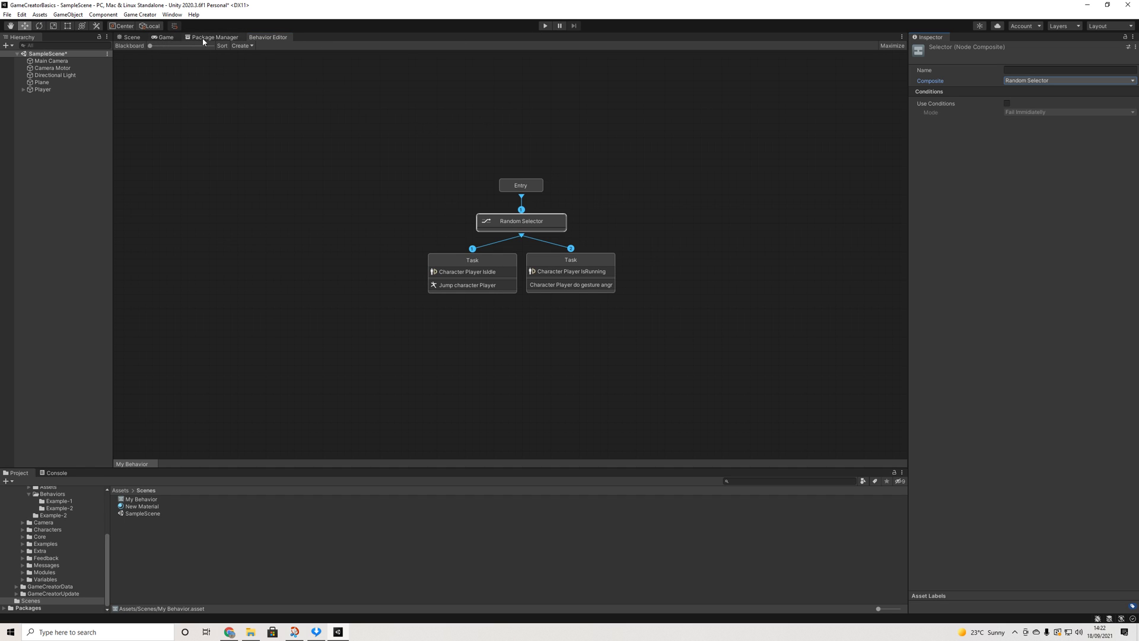
Remove the IsIdle and IsRunning conditions from the two tasks.
left_click(505, 266)
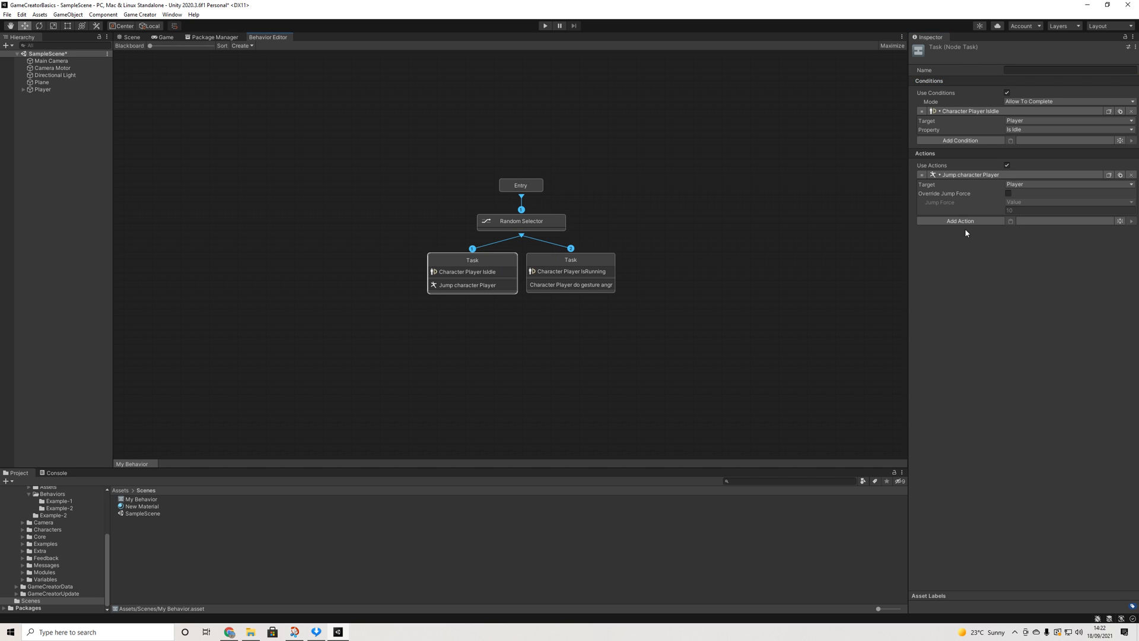
left_click(1130, 111)
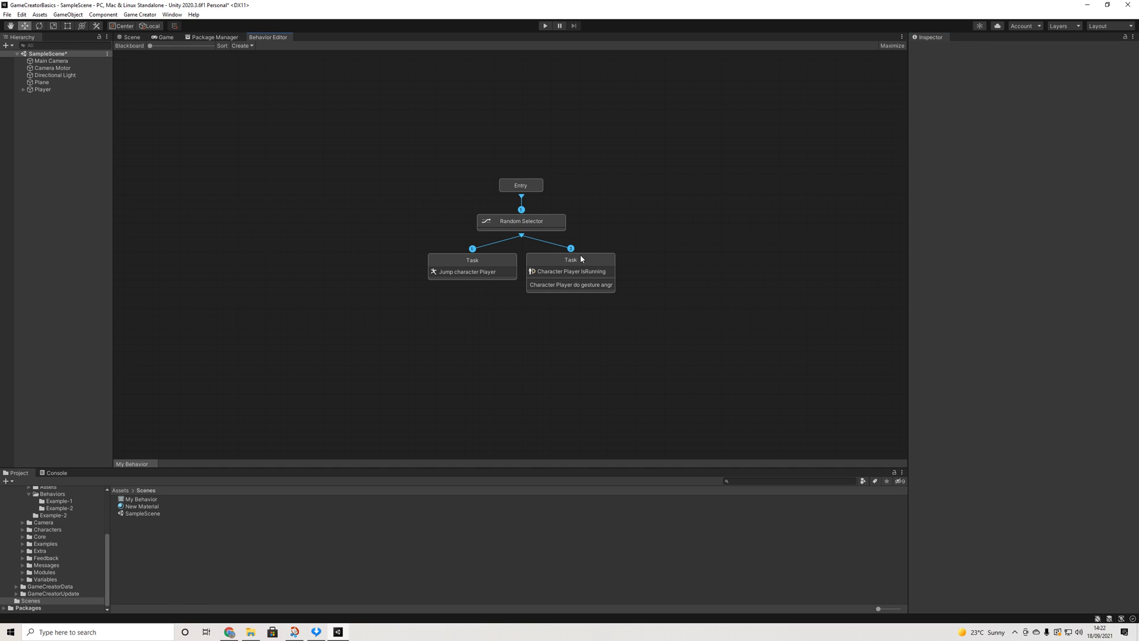
left_click(1131, 111)
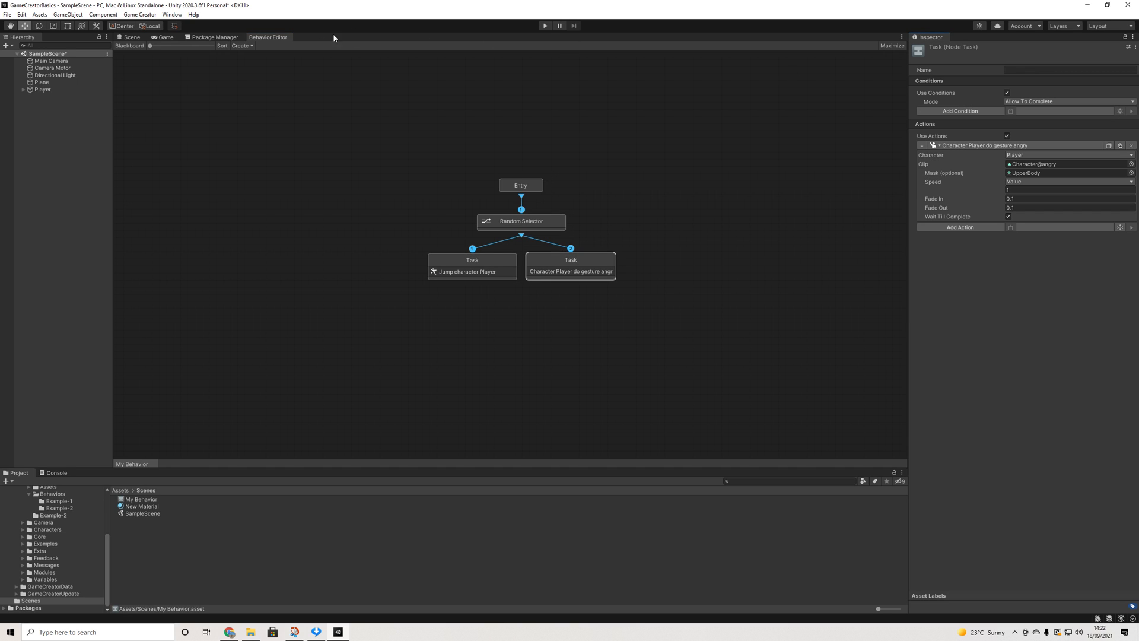
left_click_drag(267, 37, 829, 195)
left_click(545, 26)
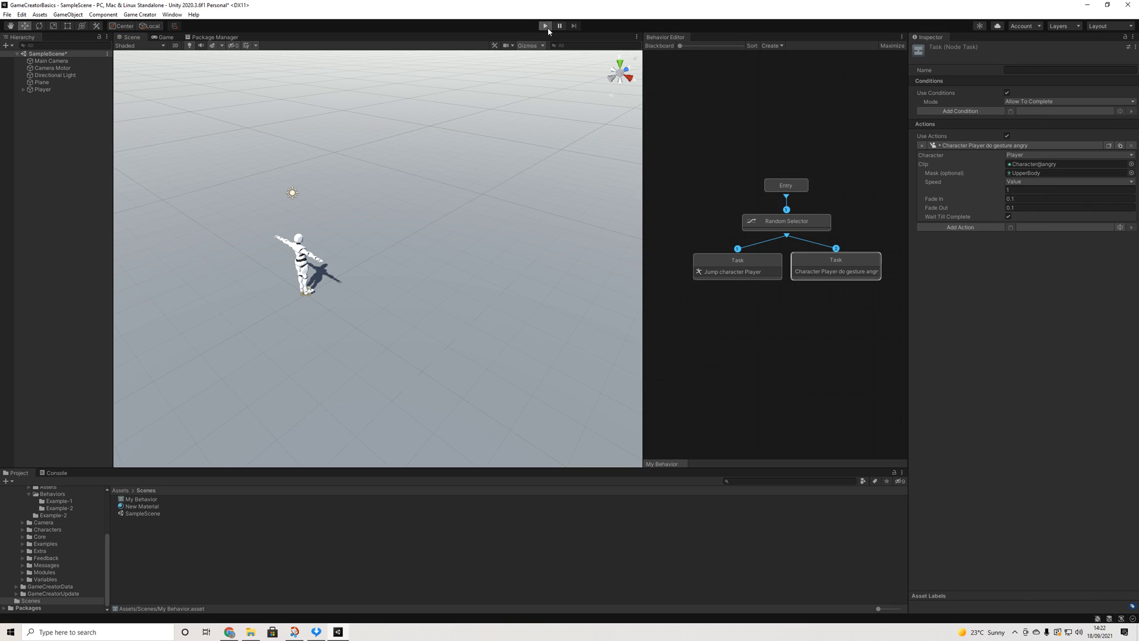
left_click(44, 90)
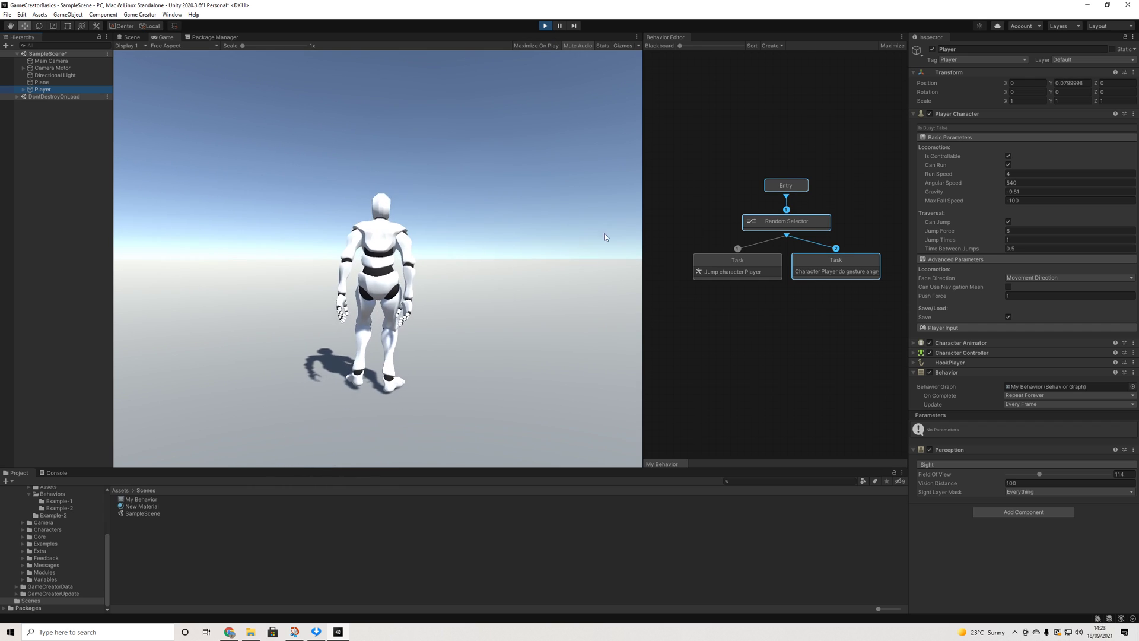
left_click(545, 26)
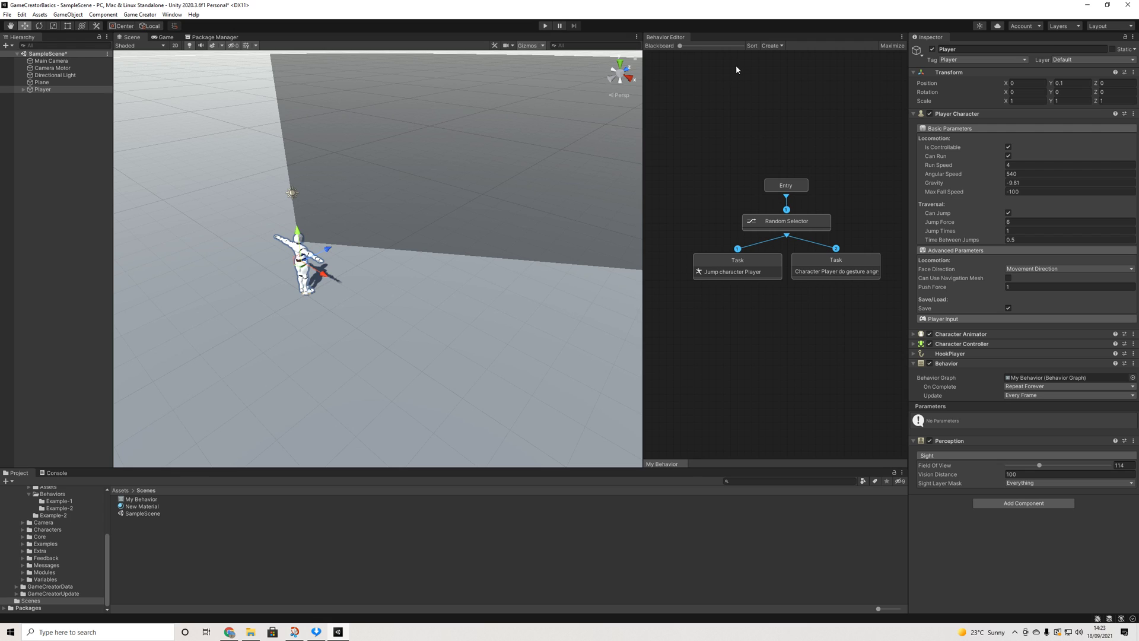
left_click_drag(248, 37, 258, 33)
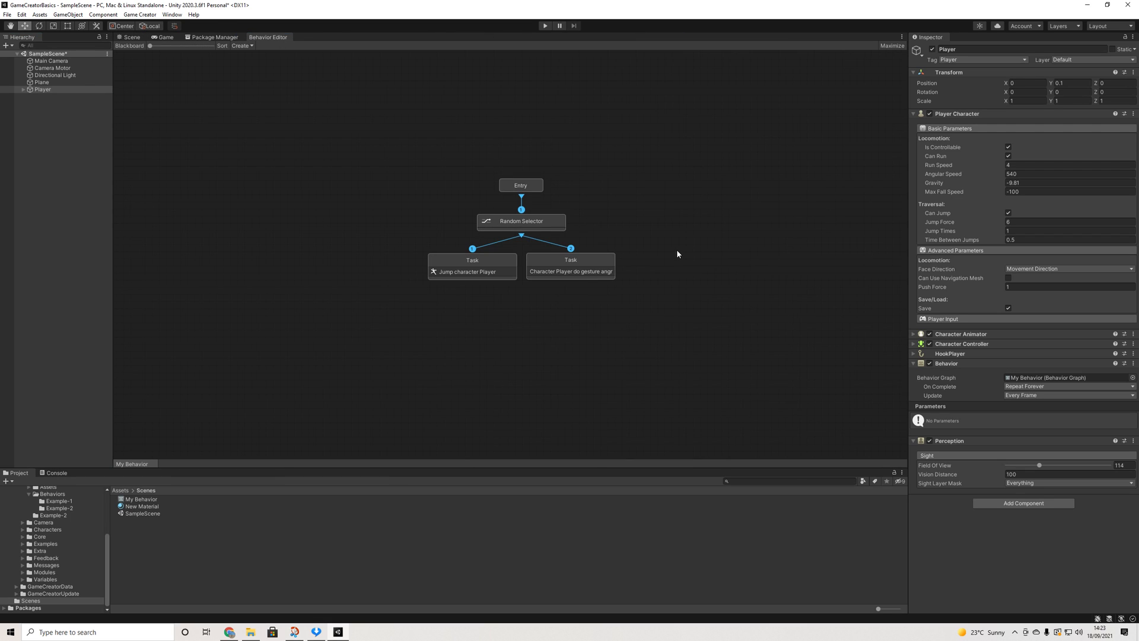
Set the composite to Parallel and start play mode.
left_click(547, 224)
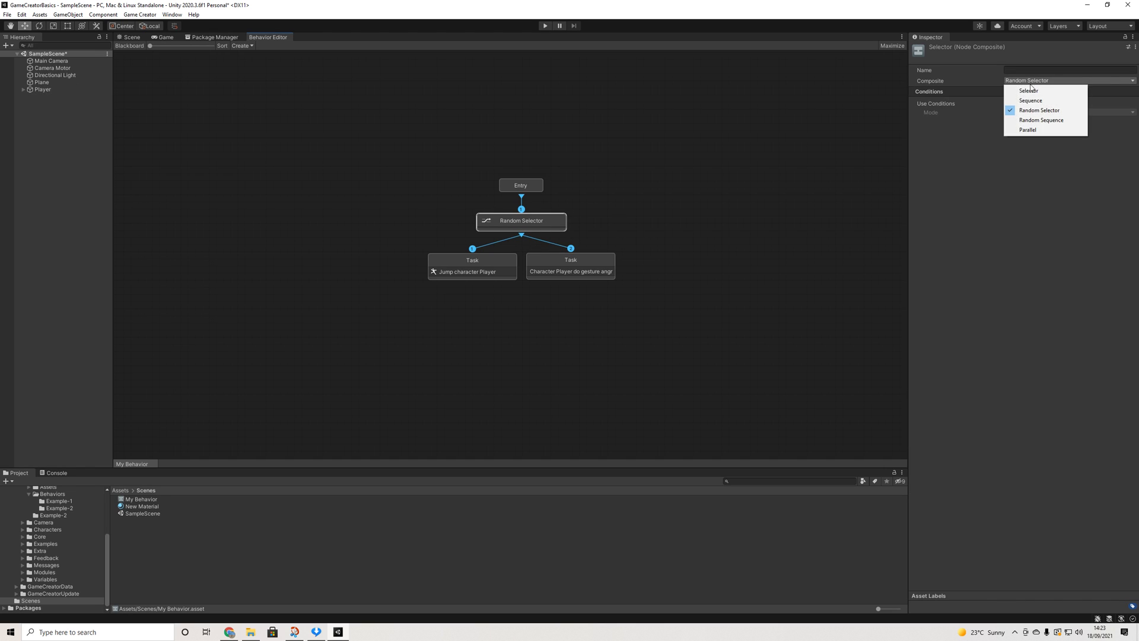
left_click(1029, 130)
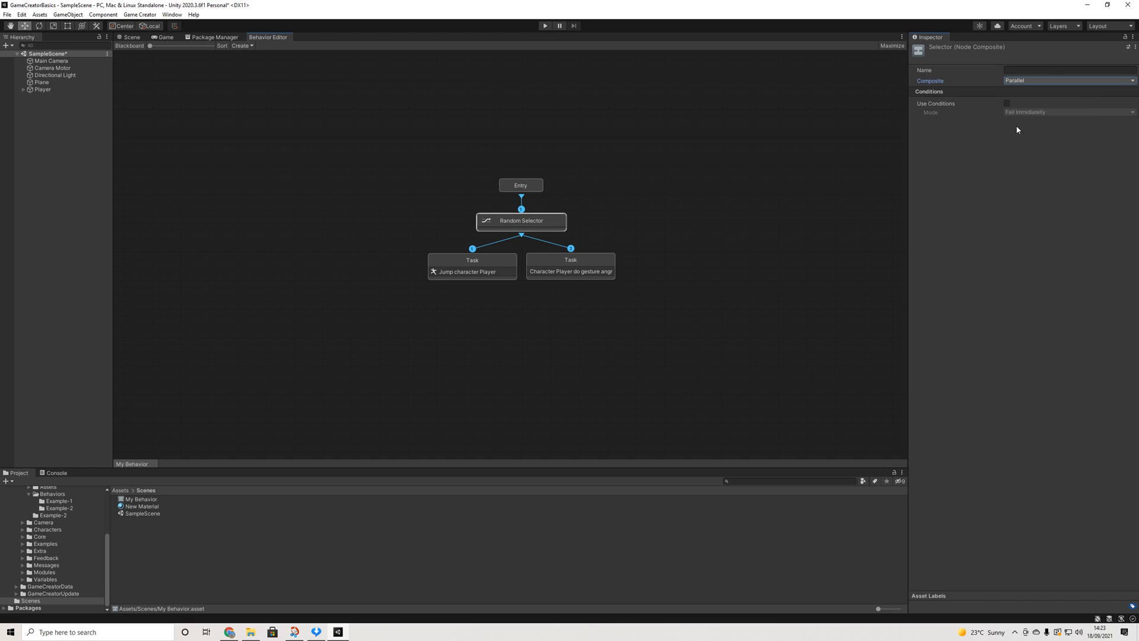
left_click(545, 26)
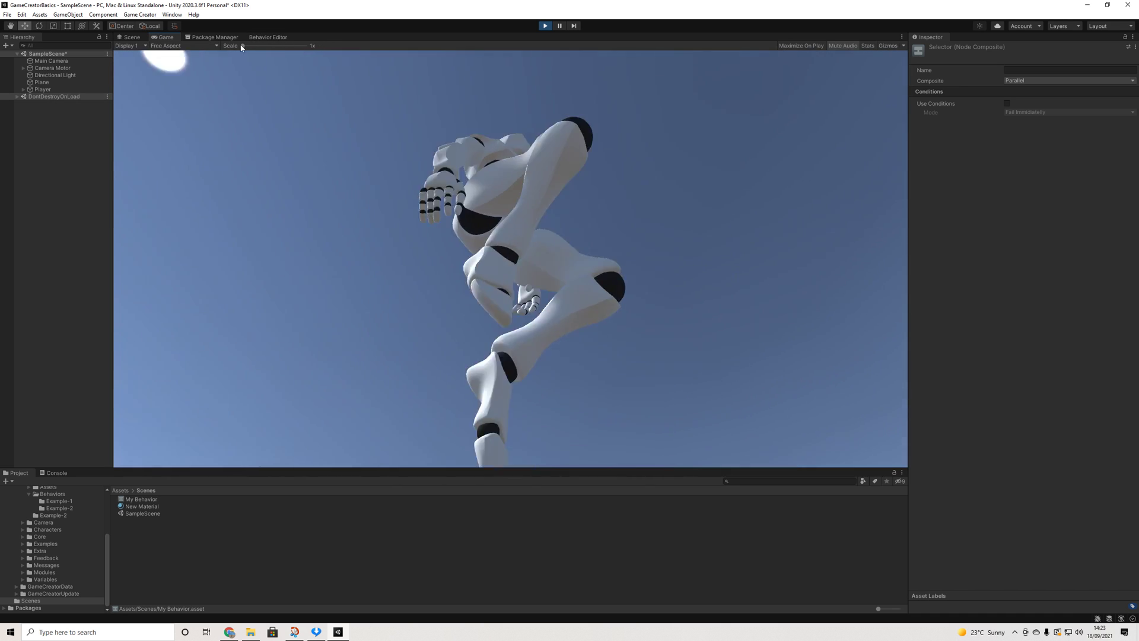
Untick Wait Till Complete on the angry gesture task, then stop play mode.
left_click(258, 38)
left_click_drag(257, 40, 824, 214)
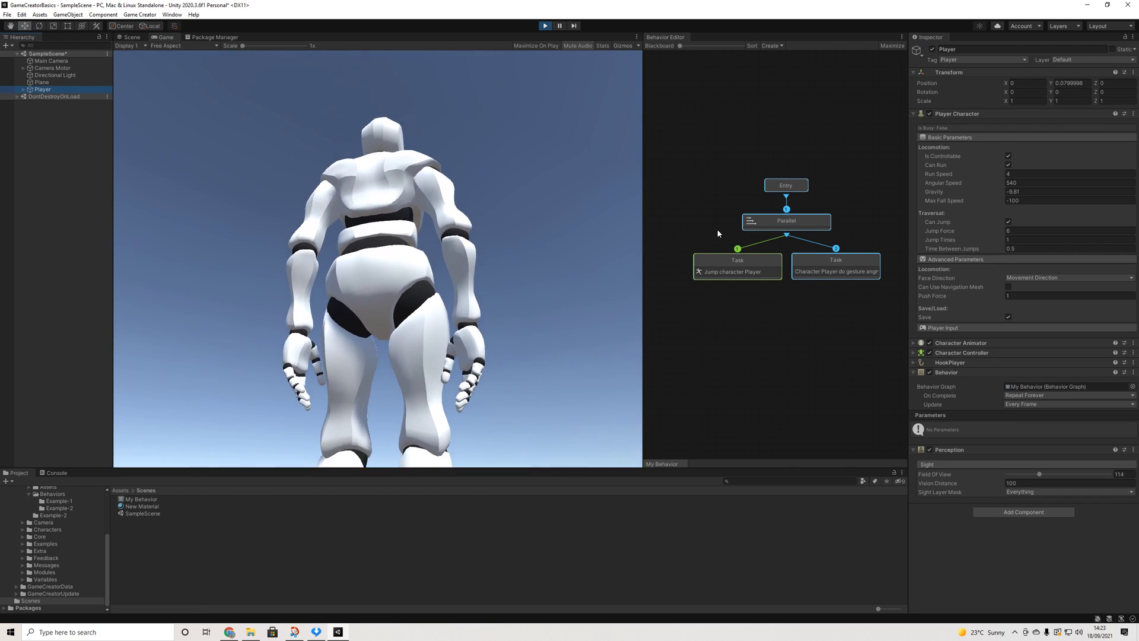
left_click(834, 268)
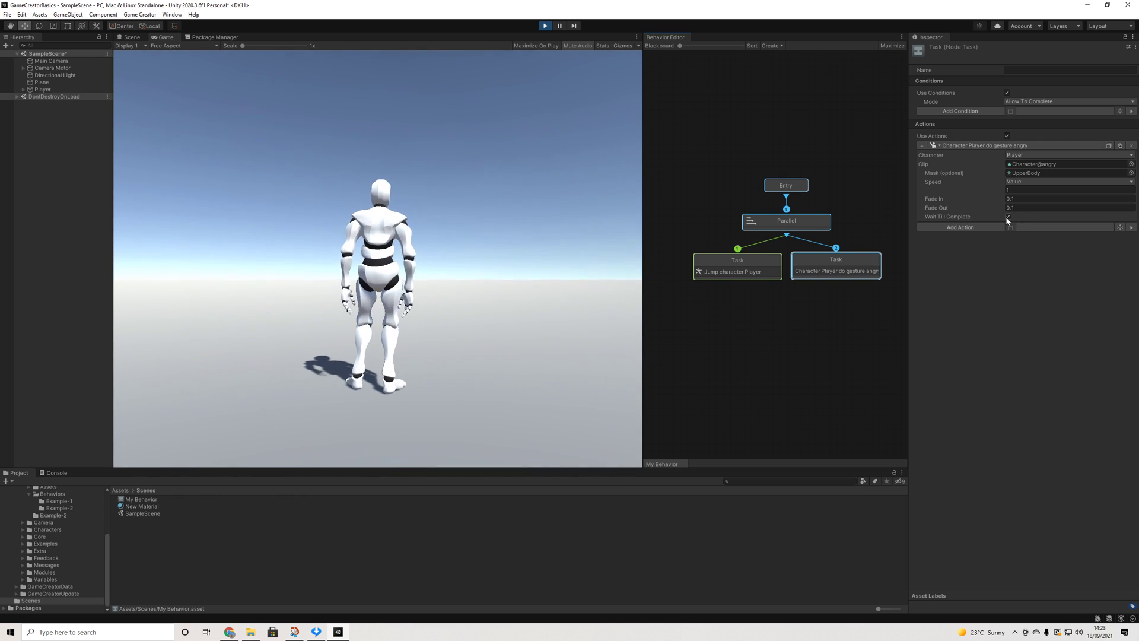
left_click(1008, 217)
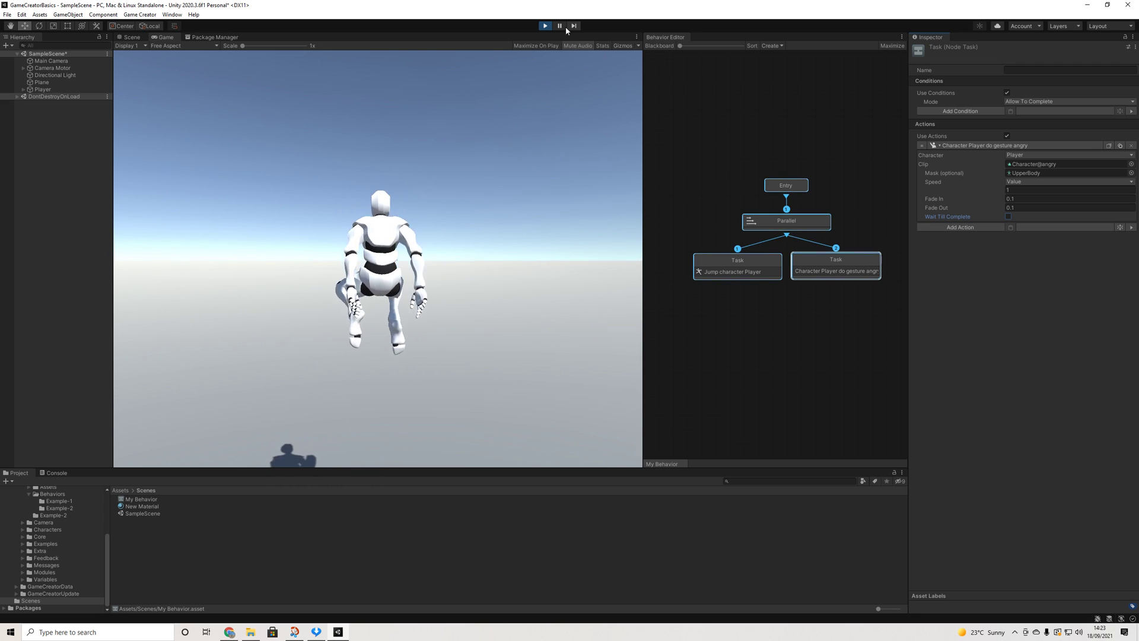
key("ctrl+p")
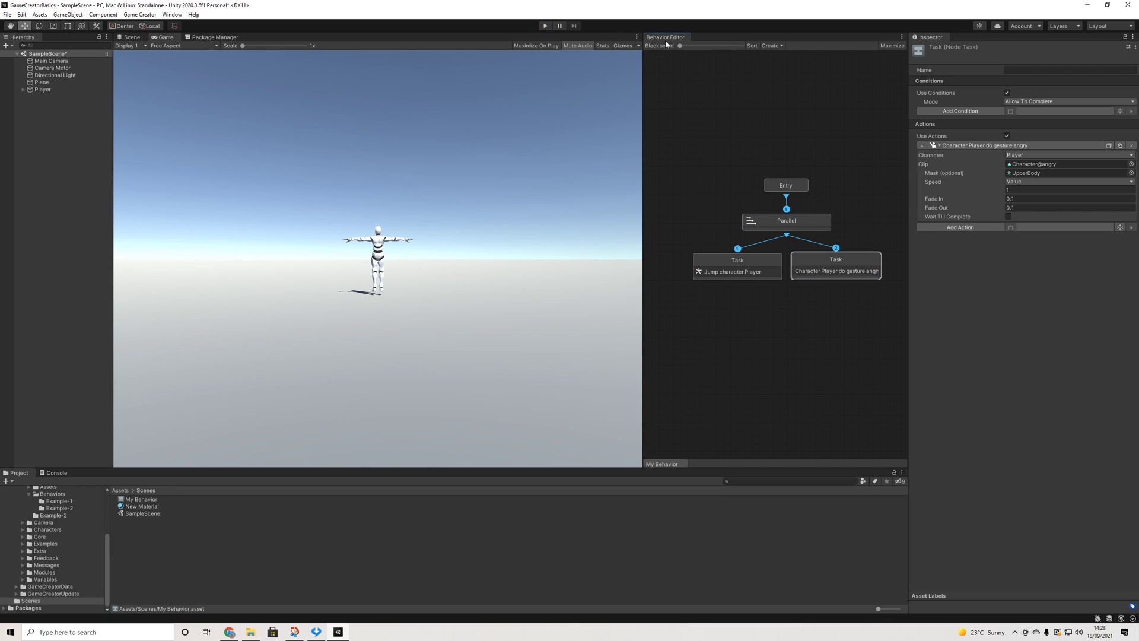
Change the Parallel node's composite to Sequence.
left_click_drag(258, 45, 268, 42)
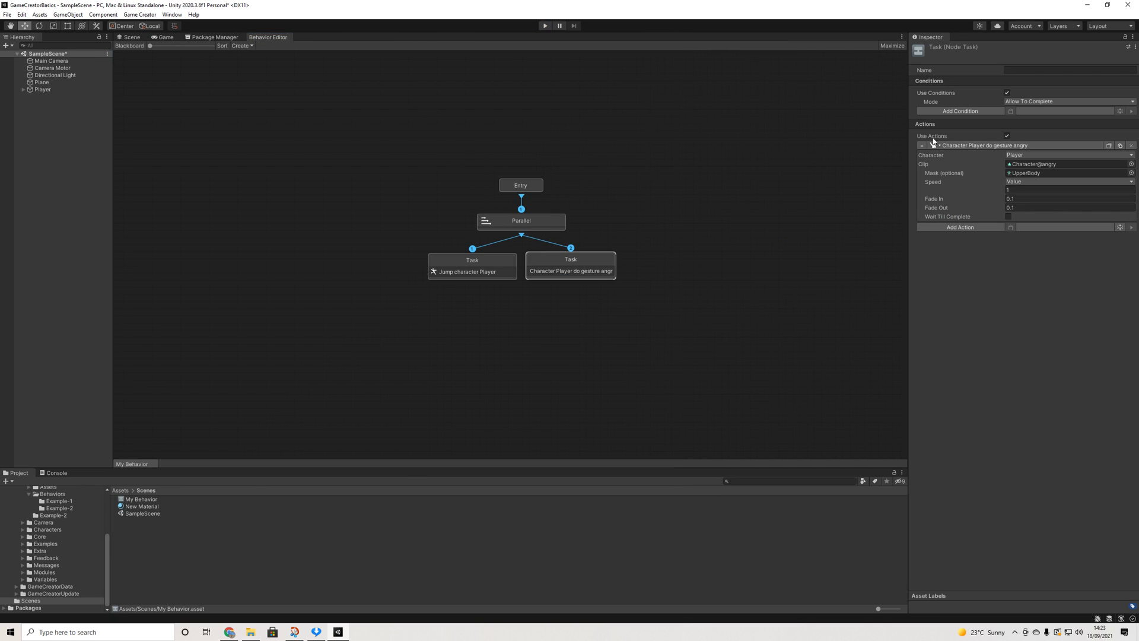
left_click(550, 225)
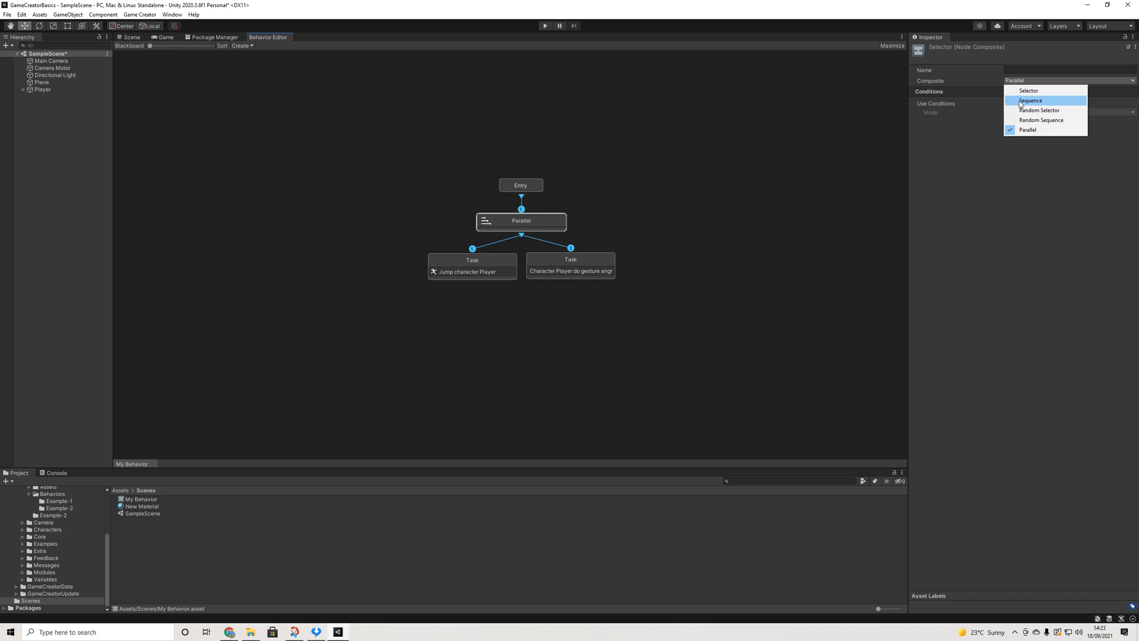
left_click(1021, 102)
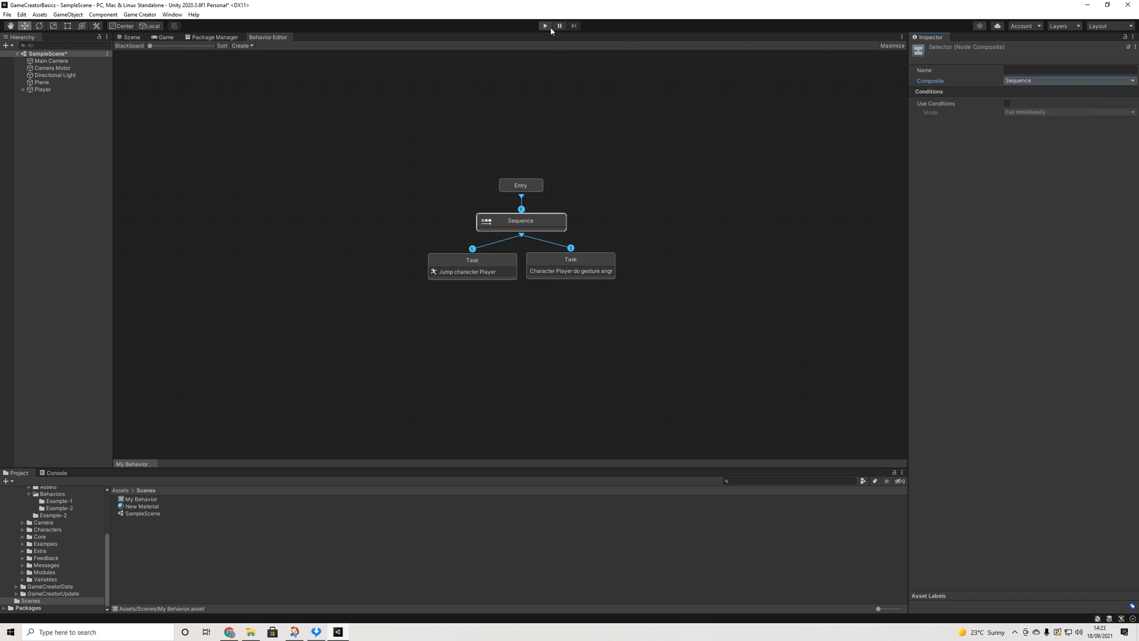
Play-test the Sequence with the graph beside the Game view, inspecting the jump and gesture tasks.
left_click_drag(268, 37, 819, 193)
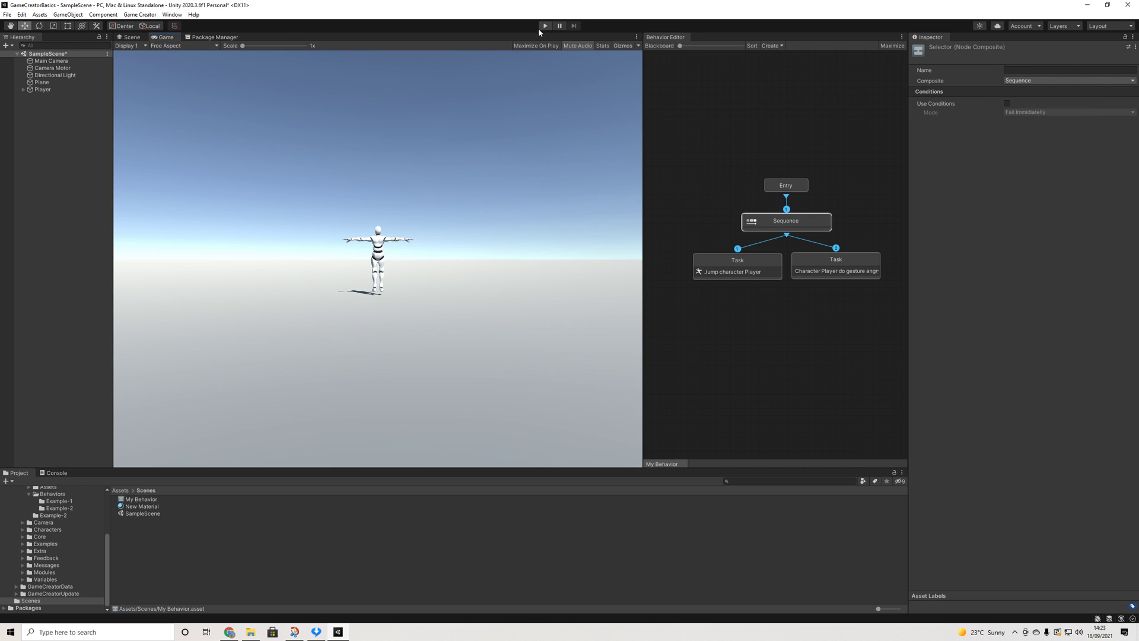
left_click(545, 26)
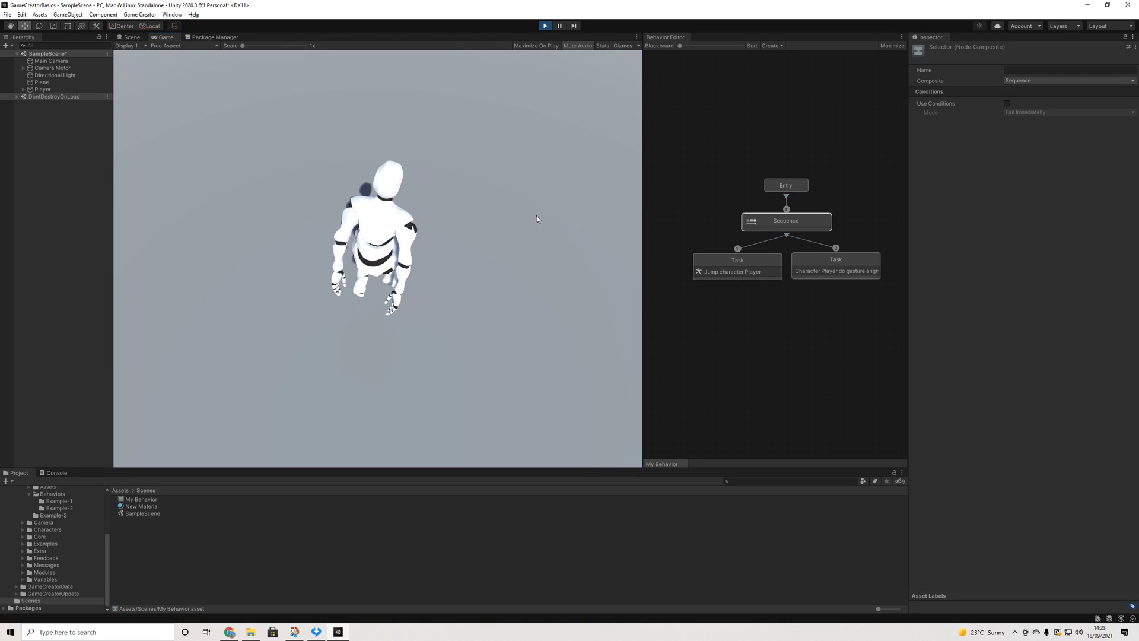
left_click(42, 89)
left_click(824, 273)
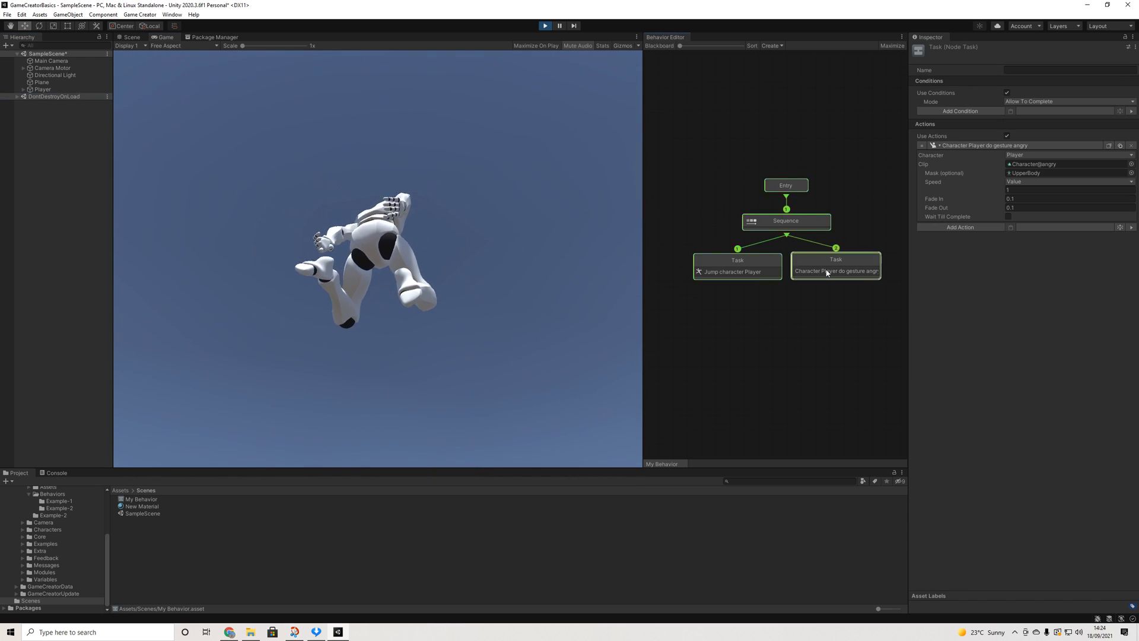
left_click(764, 263)
left_click(807, 258)
left_click(686, 255)
left_click(802, 262)
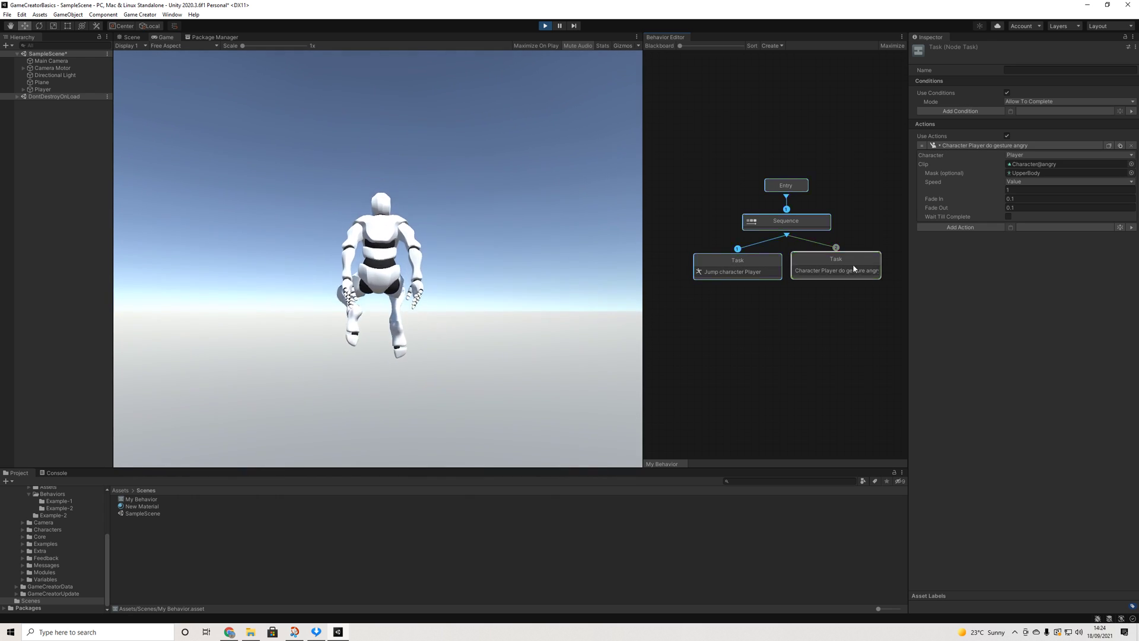
left_click(545, 26)
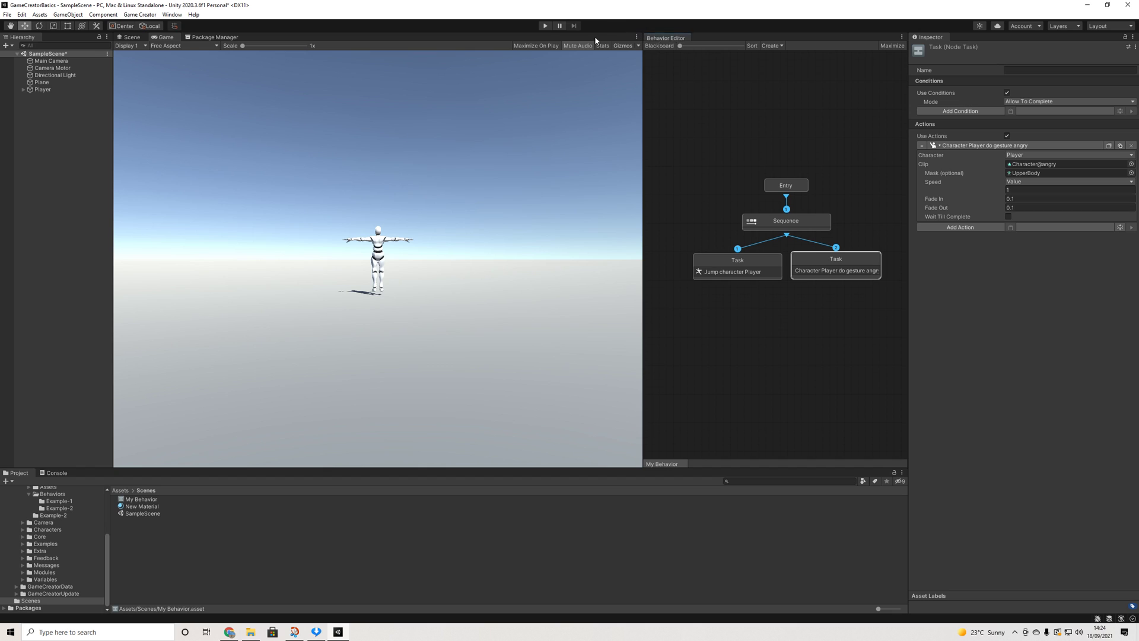
Inspect the Entry, Sequence, jump and gesture nodes in the enlarged graph editor.
double_click(271, 38)
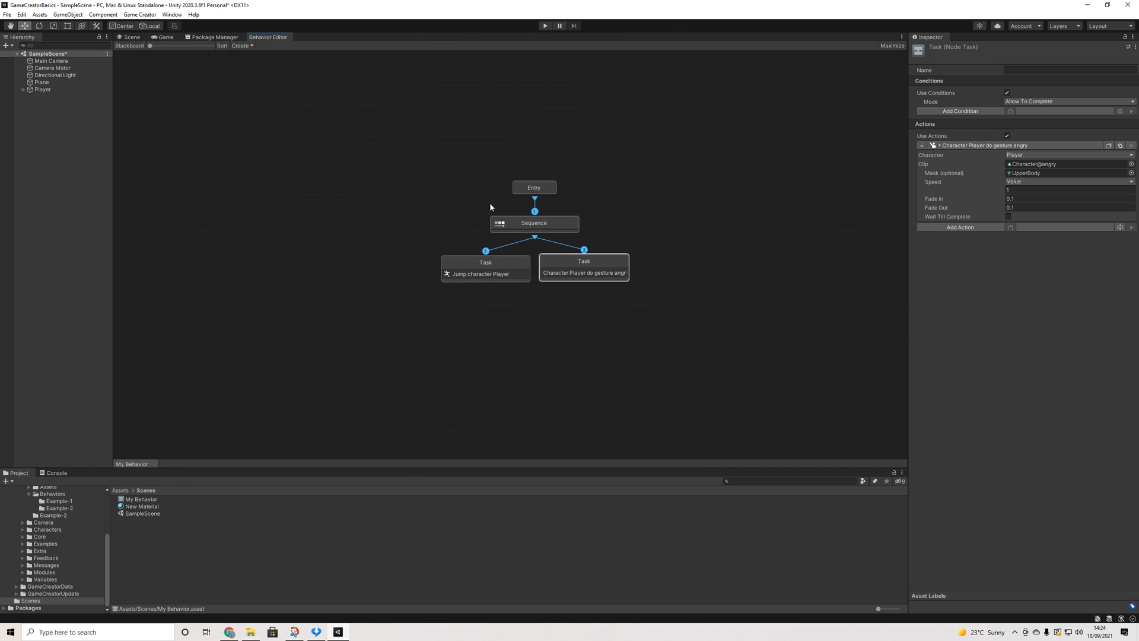
left_click(556, 226)
left_click(479, 265)
left_click(585, 274)
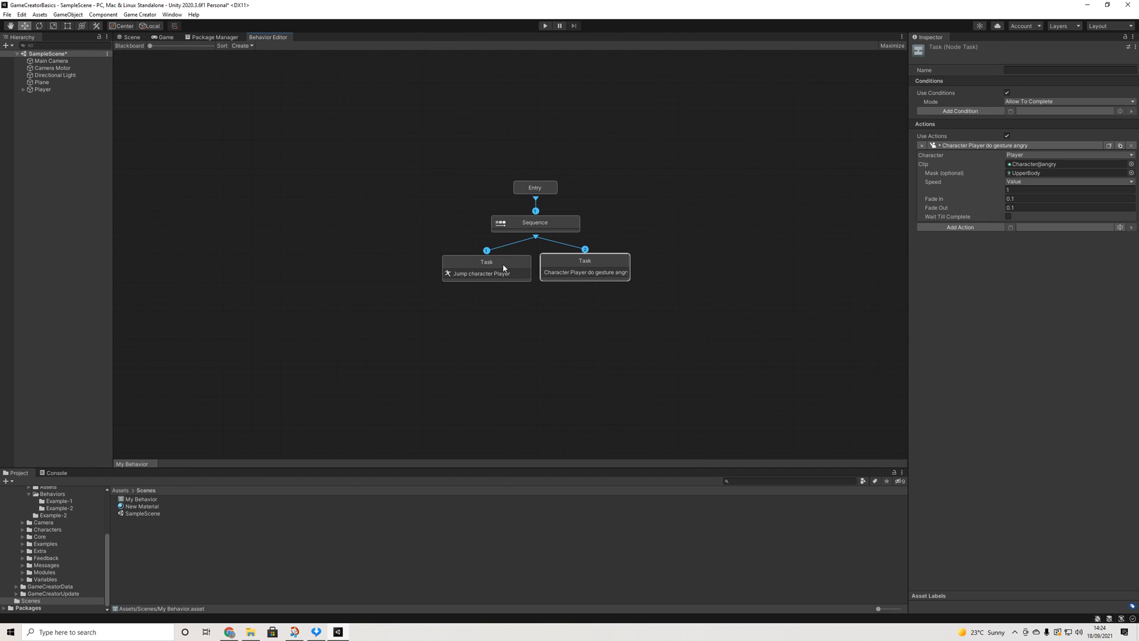
left_click(503, 266)
left_click(540, 188)
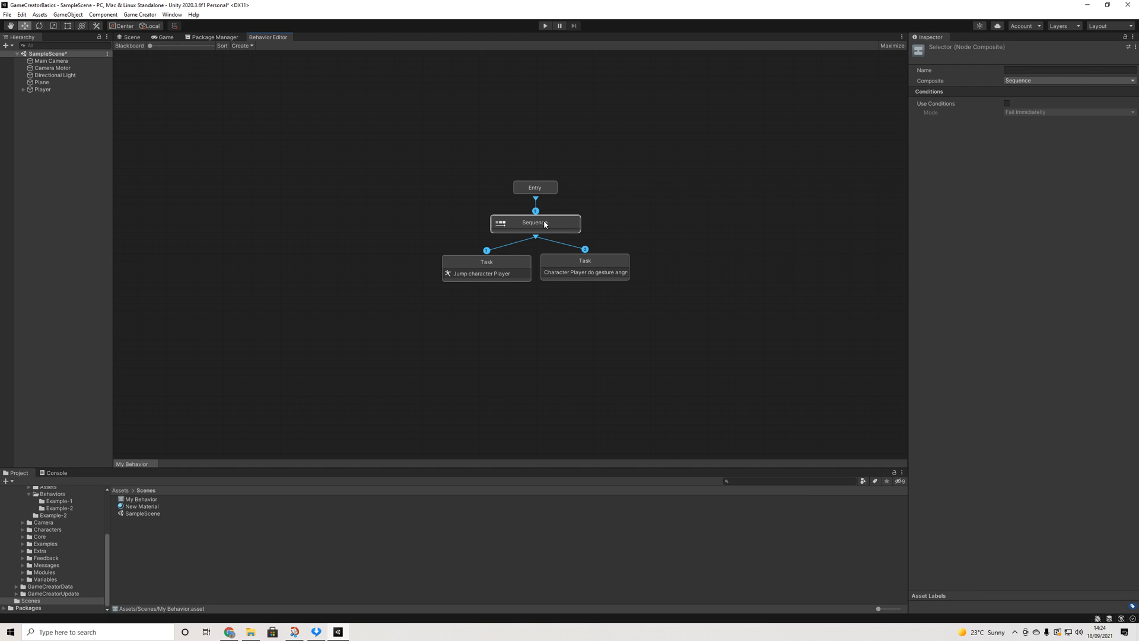
left_click(535, 188)
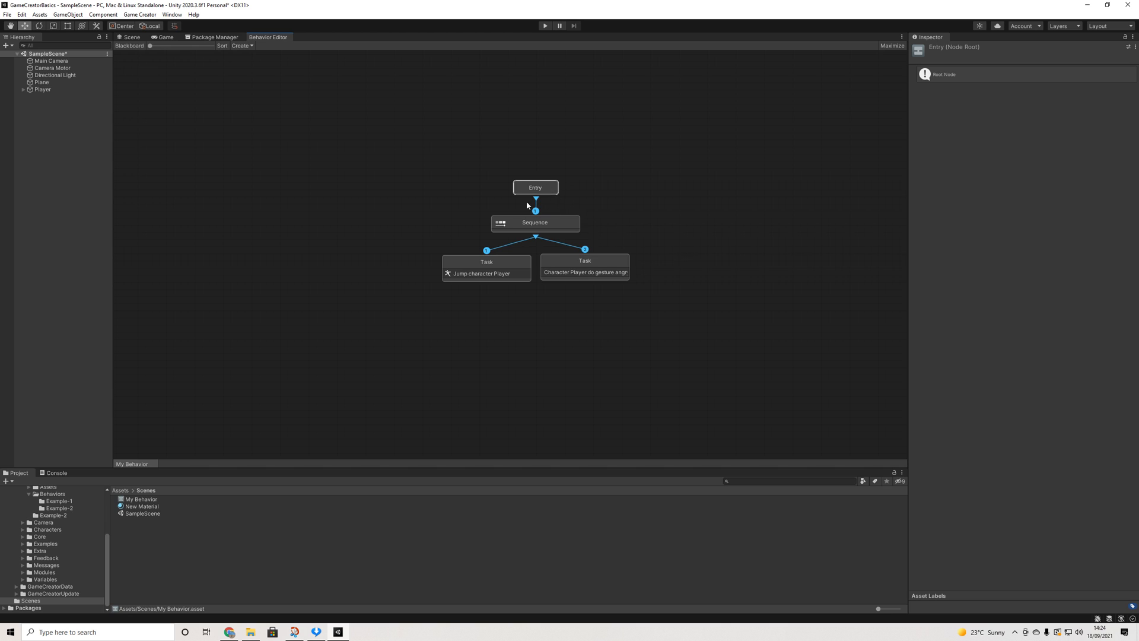
left_click(547, 225)
left_click(506, 261)
left_click(570, 268)
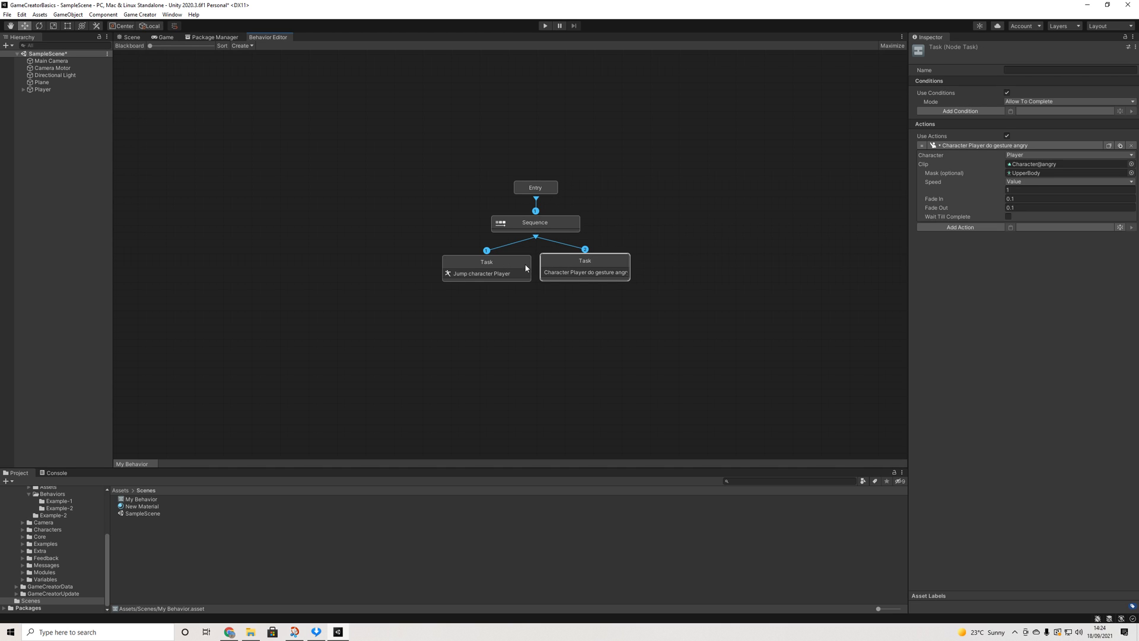
left_click(526, 268)
Change the Sequence node's composite to Selector.
left_click(528, 223)
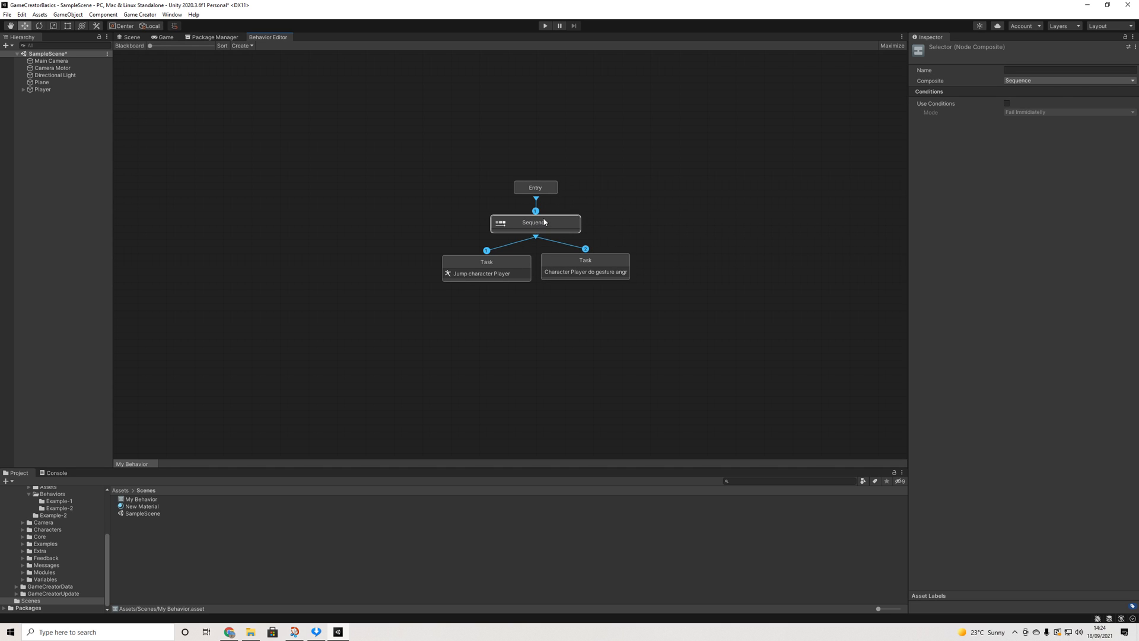
left_click(1026, 82)
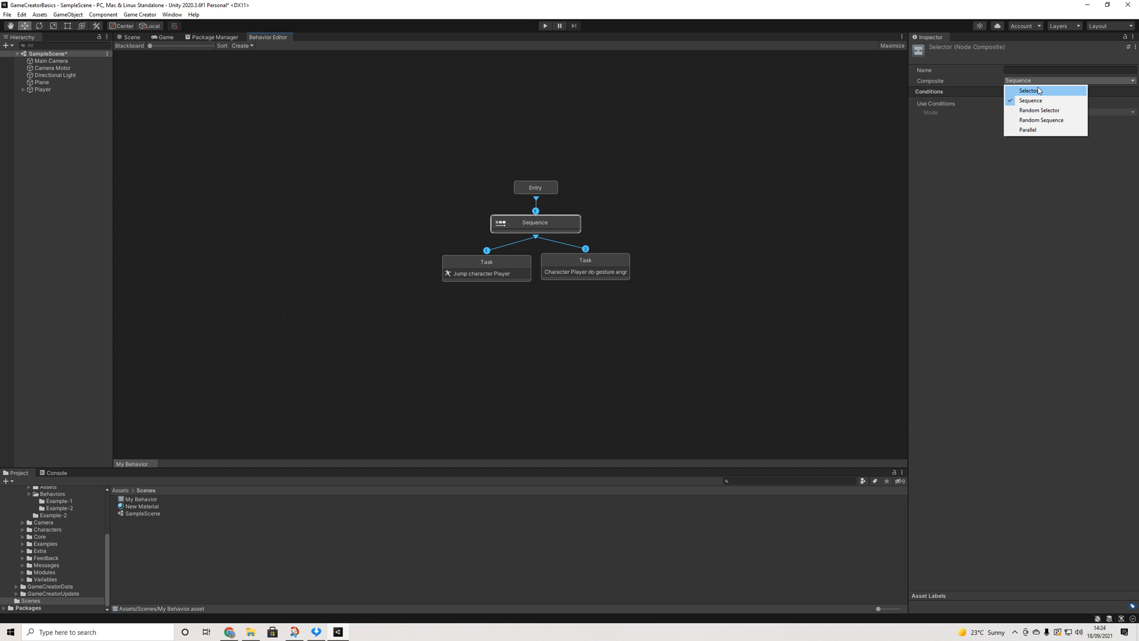
left_click(1037, 92)
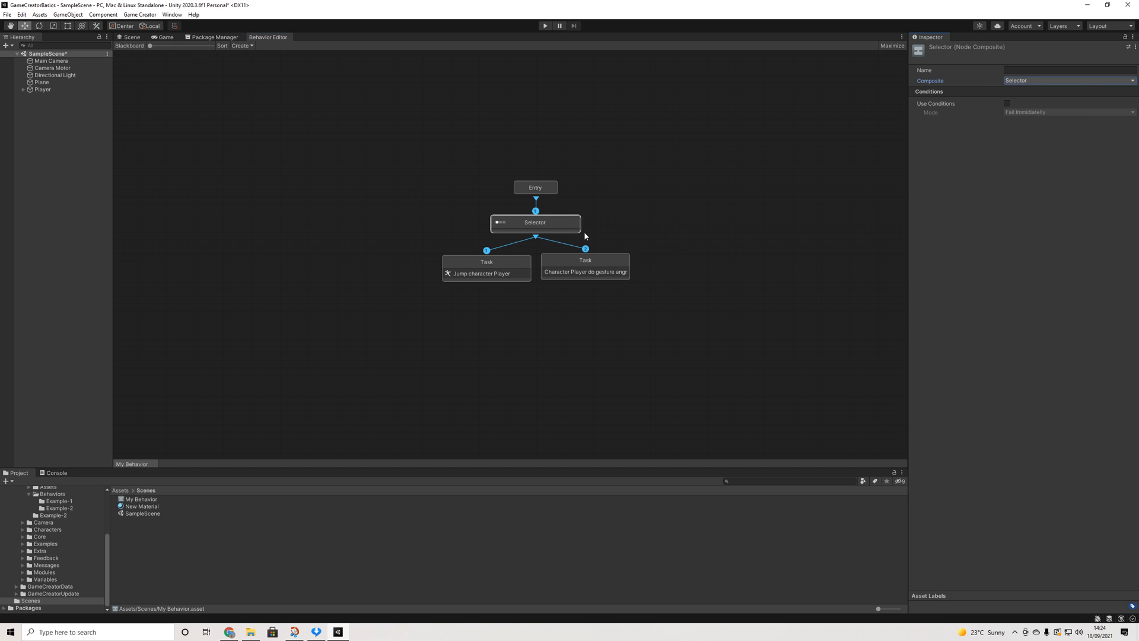
Add a Can See condition to the jump task, with Invoker observing the Player.
left_click_drag(511, 262, 489, 262)
left_click(983, 111)
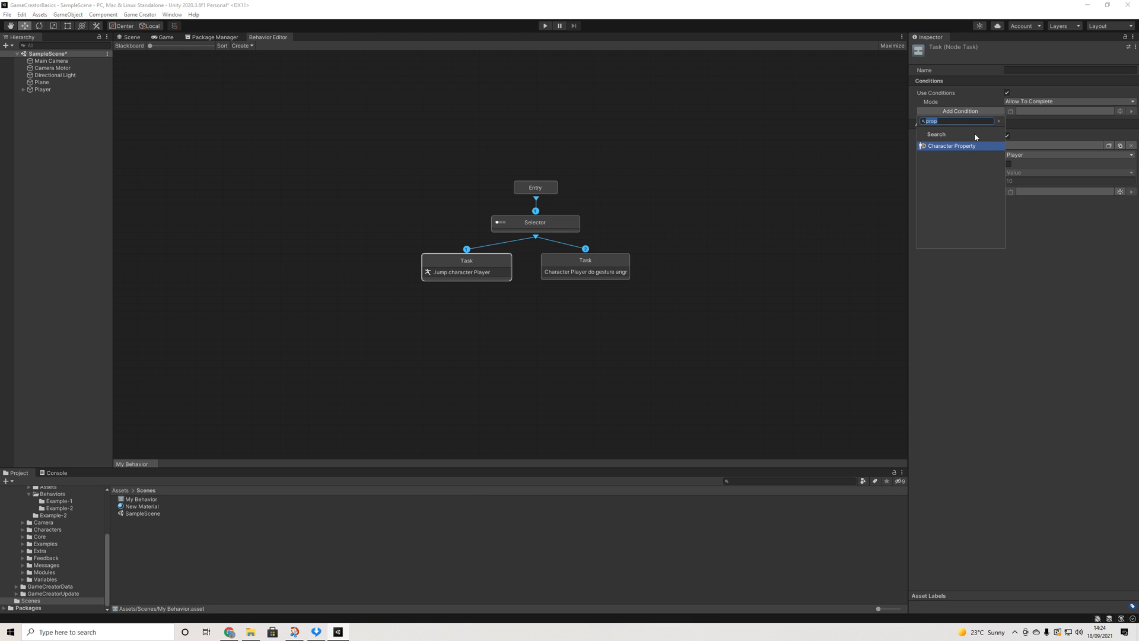
type("see")
key("Return")
left_click(1022, 120)
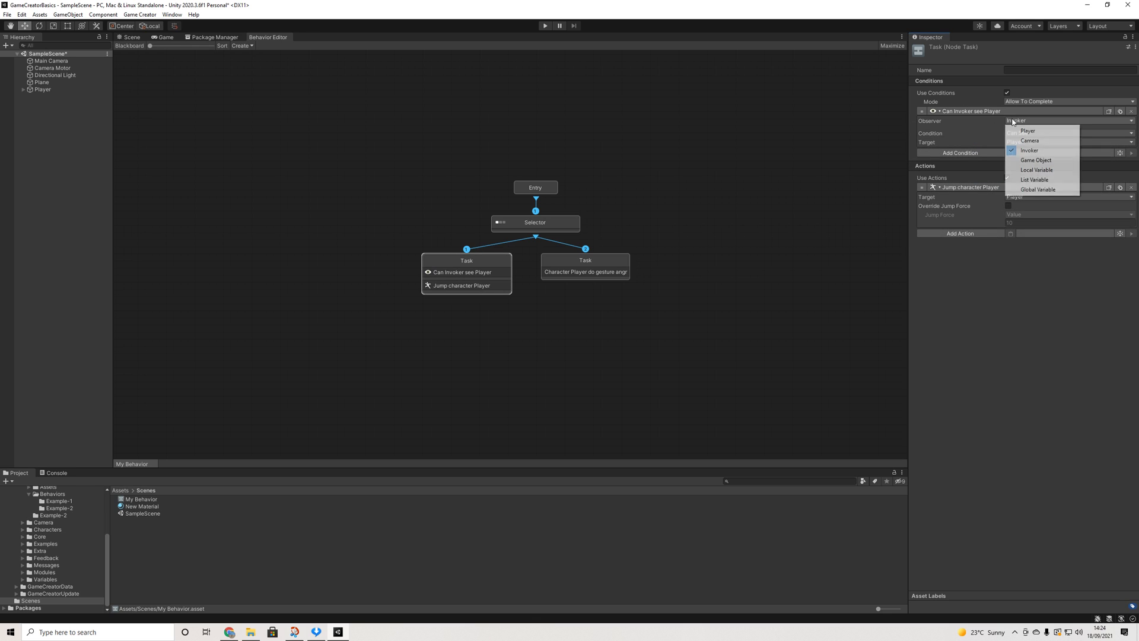
left_click(994, 137)
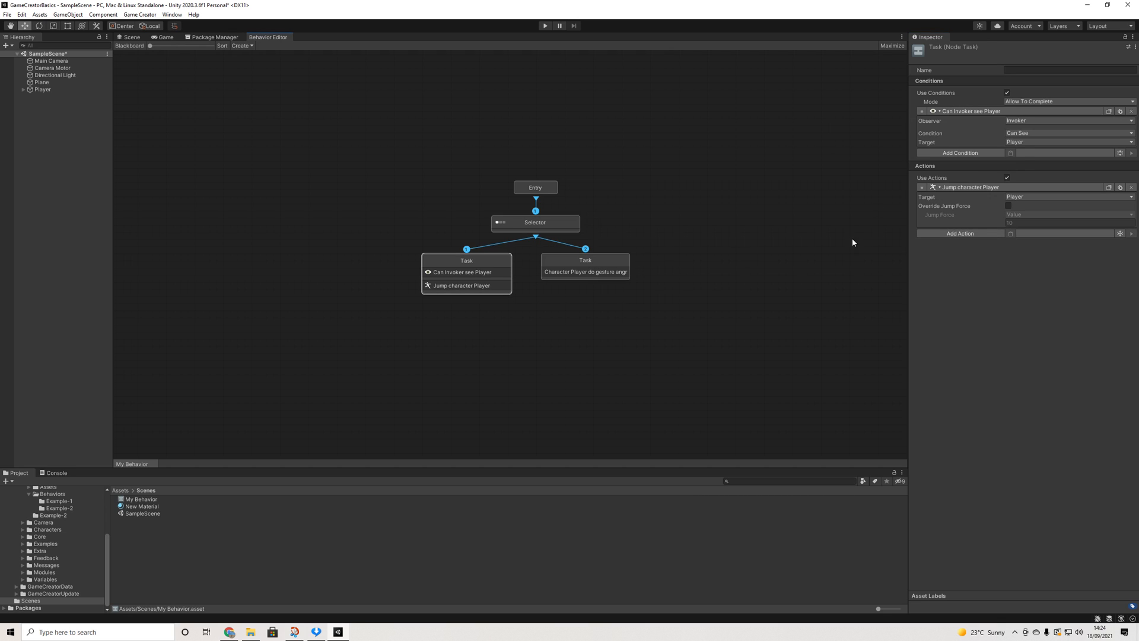
left_click(1120, 112)
left_click(574, 267)
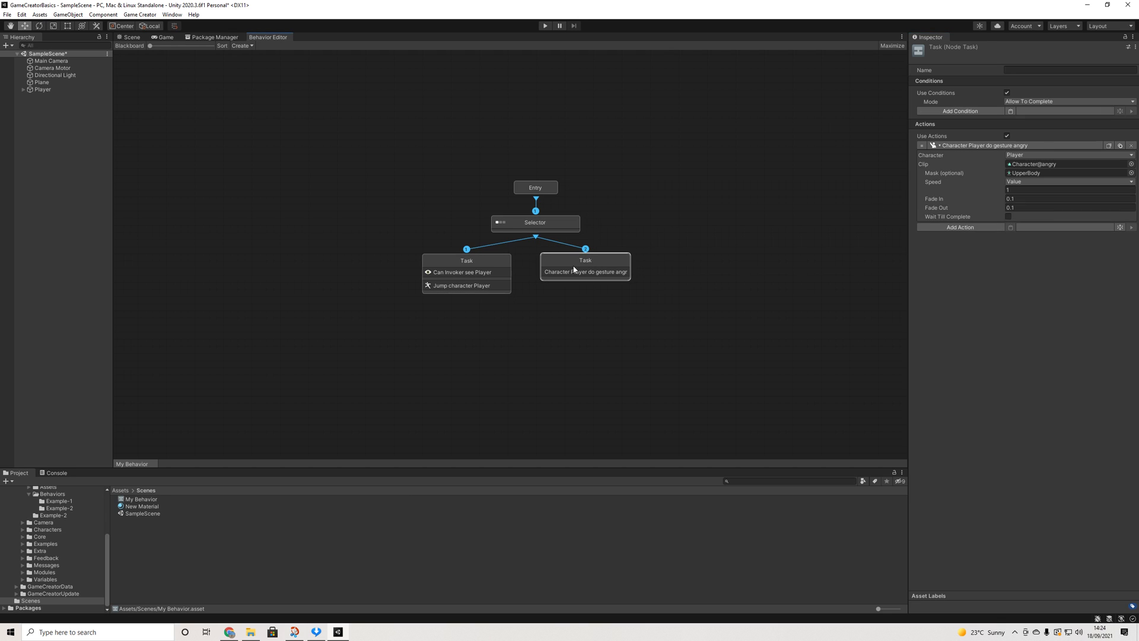
Paste the sight condition into the gesture Task, set it to Can Not See, and make the Invoker gesture.
left_click(1010, 111)
left_click(1021, 133)
left_click(1023, 144)
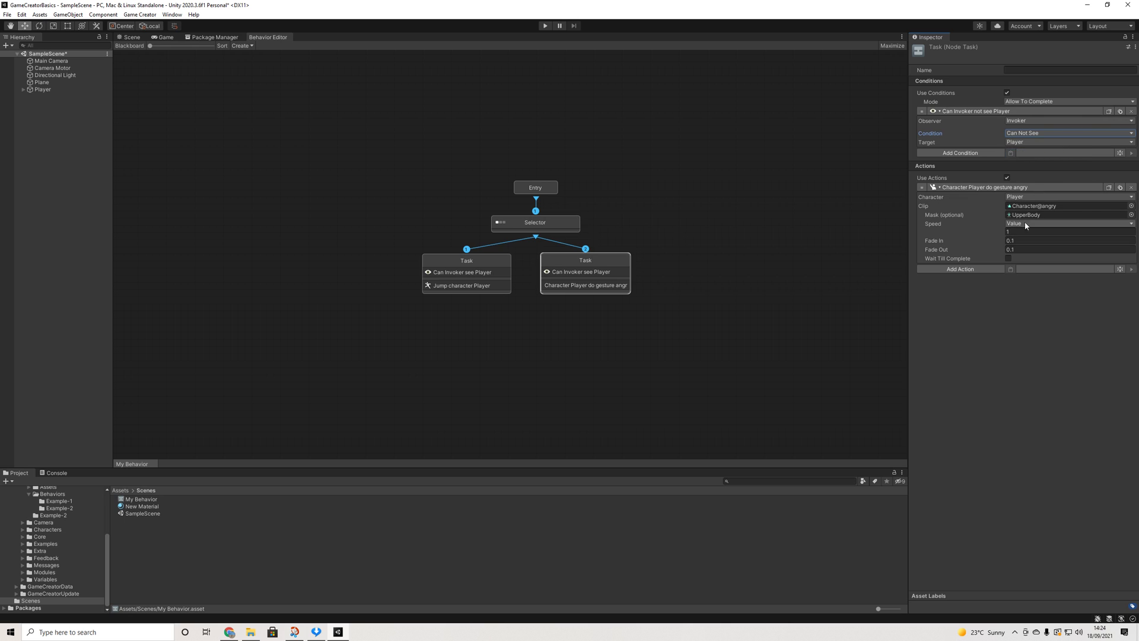
left_click(1014, 198)
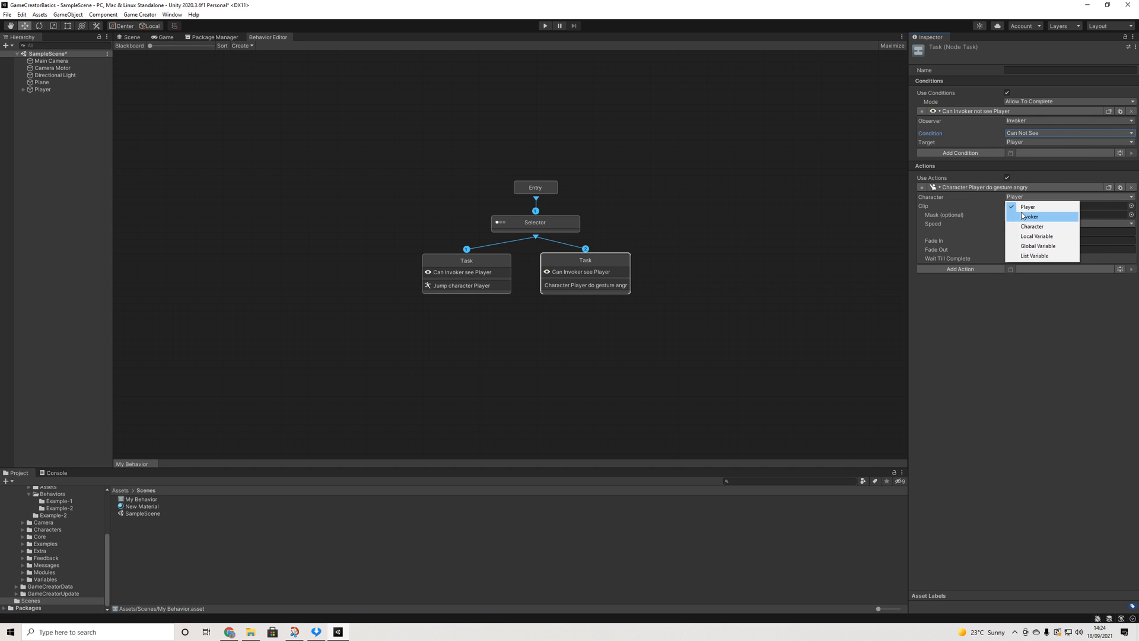
left_click(1029, 217)
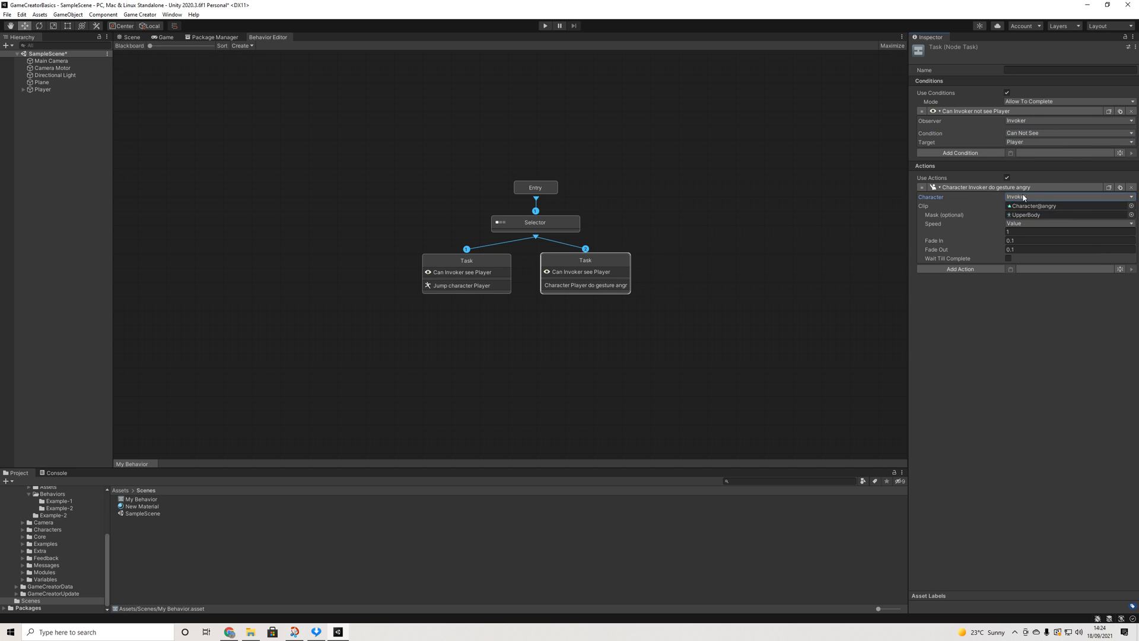
Set the jump Task's Target to Invoker, leaving the gesture character unchanged.
left_click(500, 277)
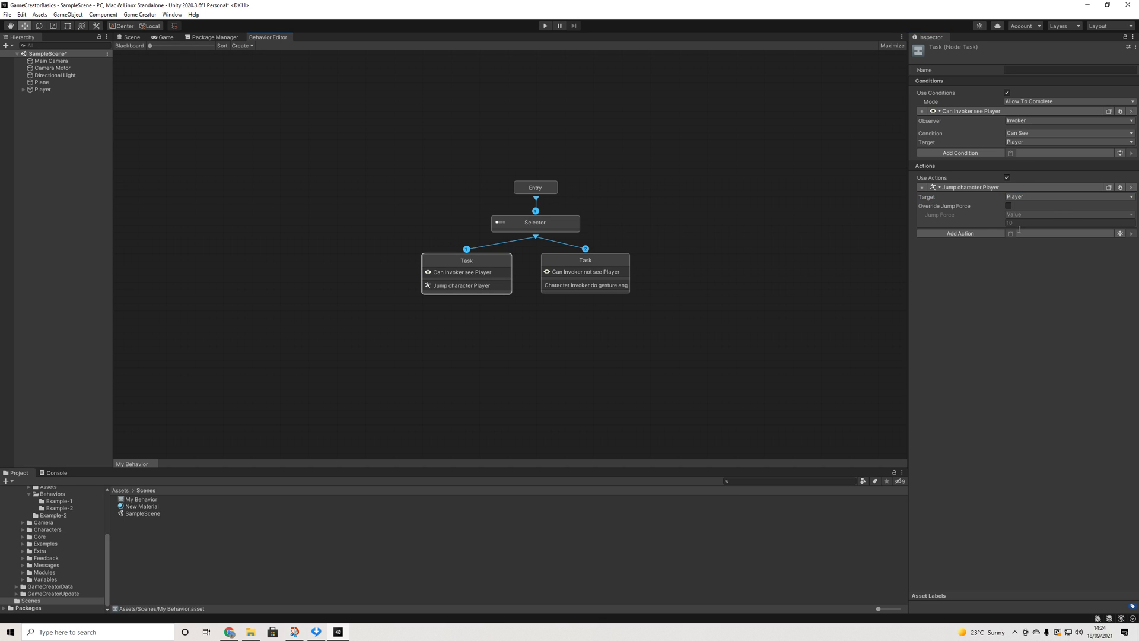
left_click(601, 264)
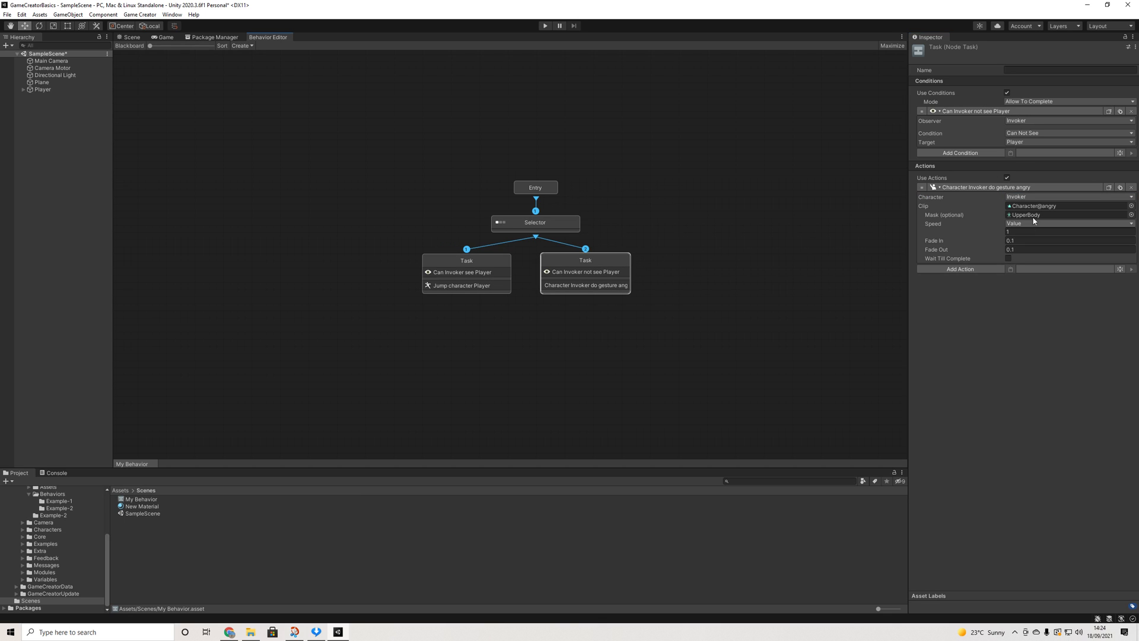
left_click(1027, 199)
left_click(1025, 397)
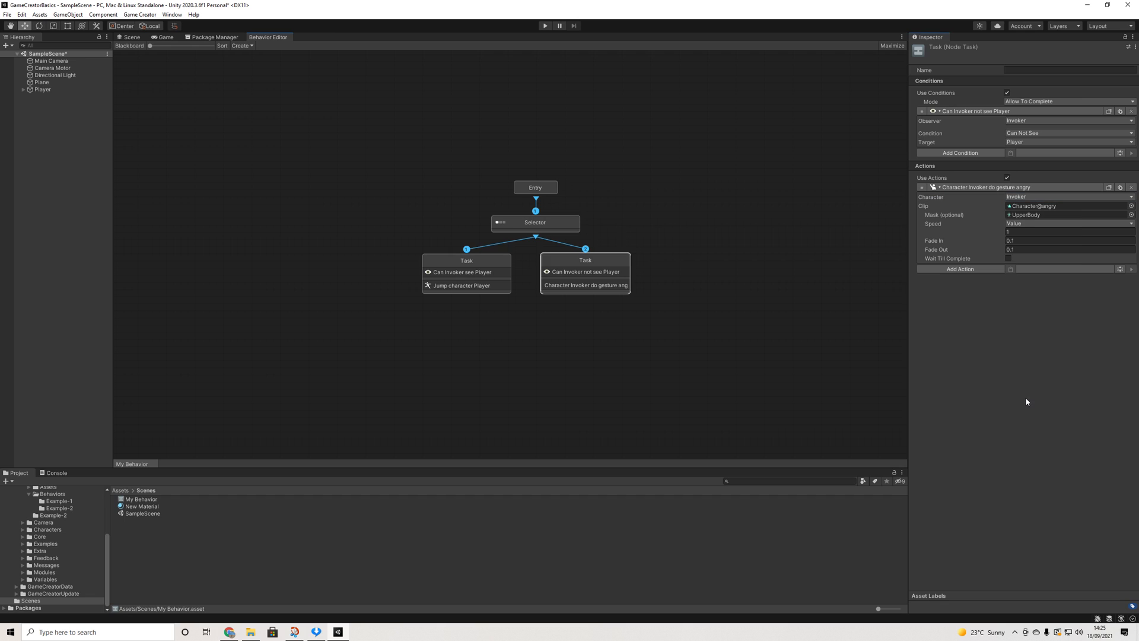
left_click(503, 270)
left_click(1045, 197)
left_click(1023, 221)
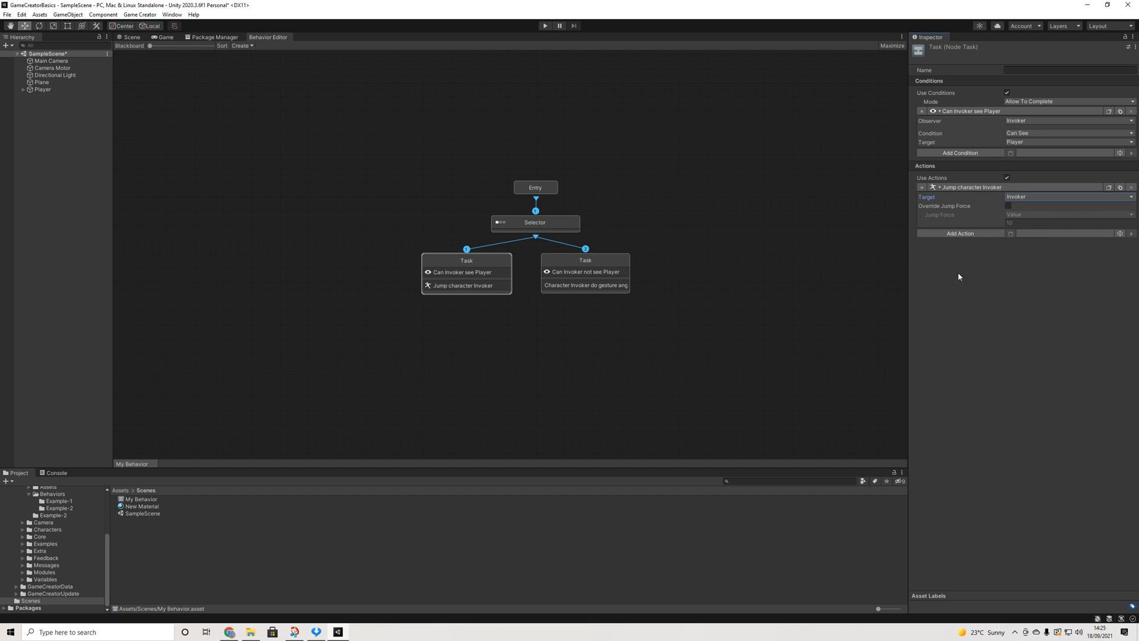
Remove the Behavior and Perception components from the Player.
left_click(142, 36)
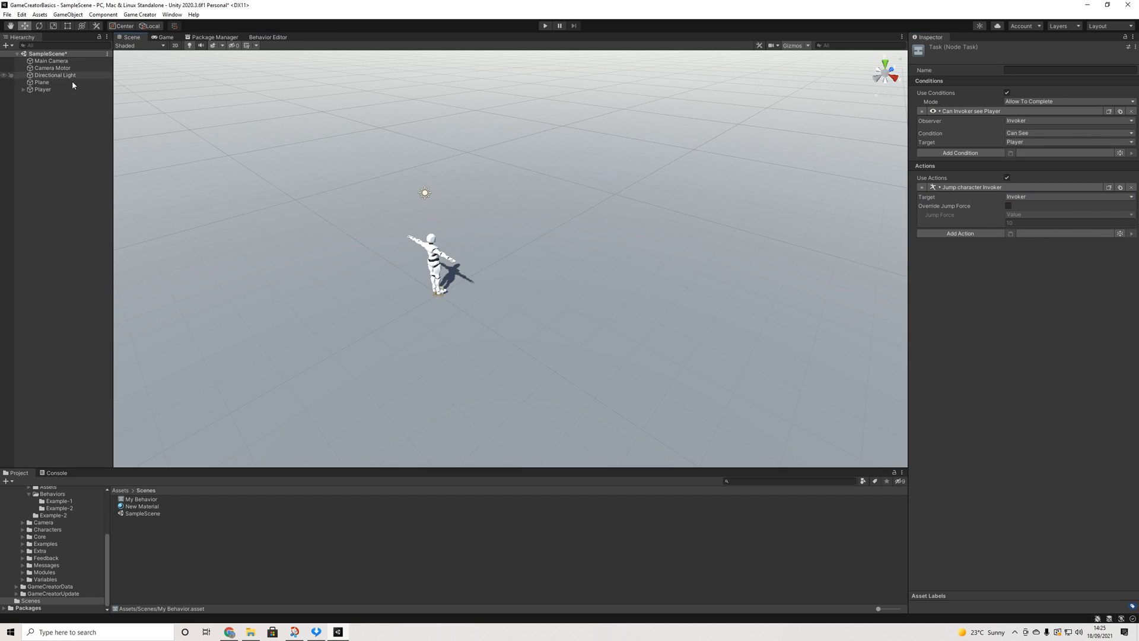
left_click(59, 89)
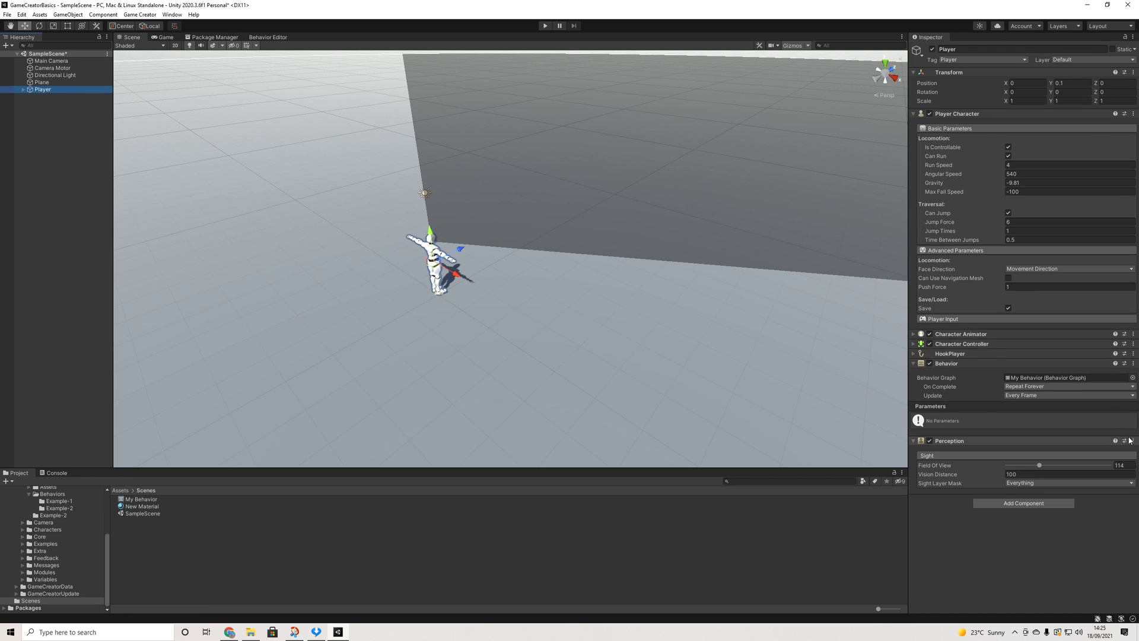
left_click(1133, 363)
left_click(1079, 386)
left_click(1133, 363)
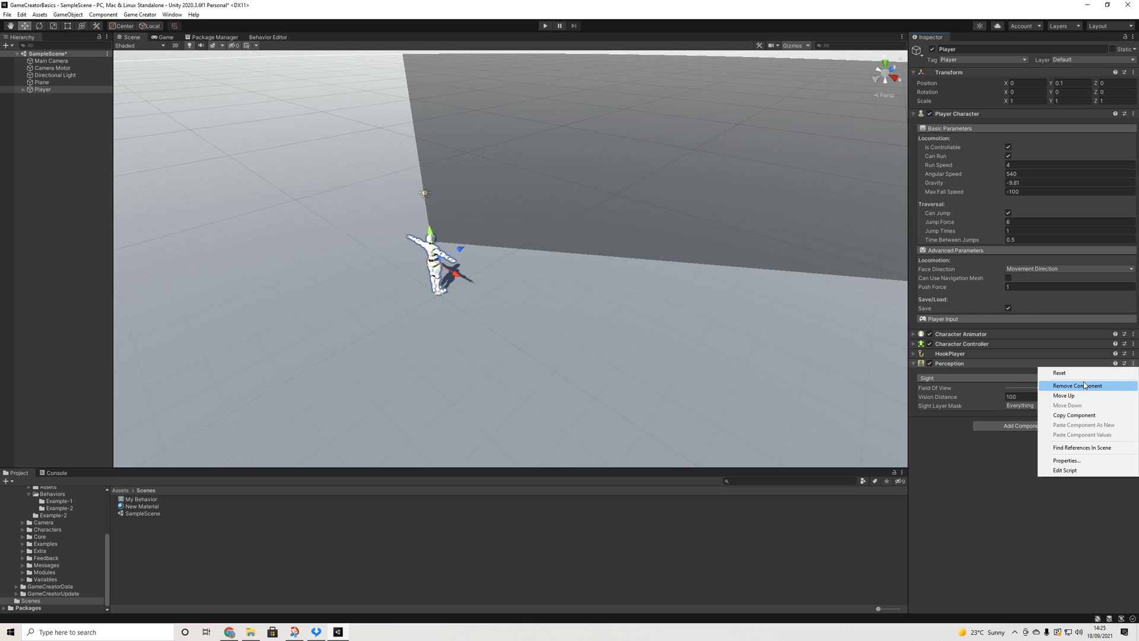
left_click(1084, 386)
Create a new Game Creator Character from the Hierarchy's Game Creator > Characters menu.
right_click(47, 118)
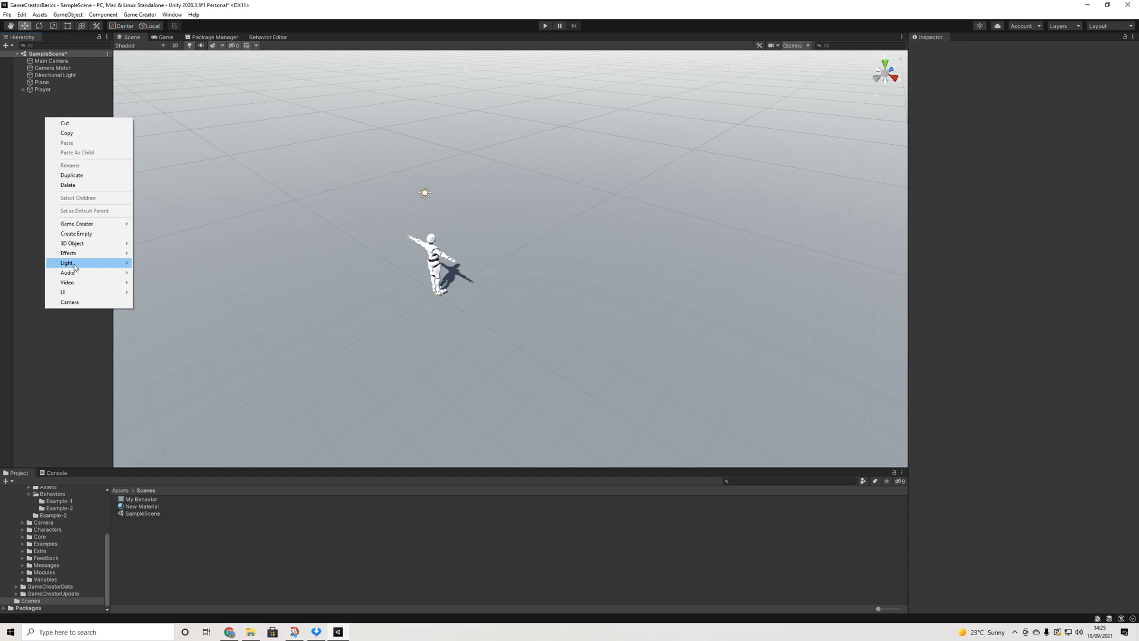
mouse_move(112, 225)
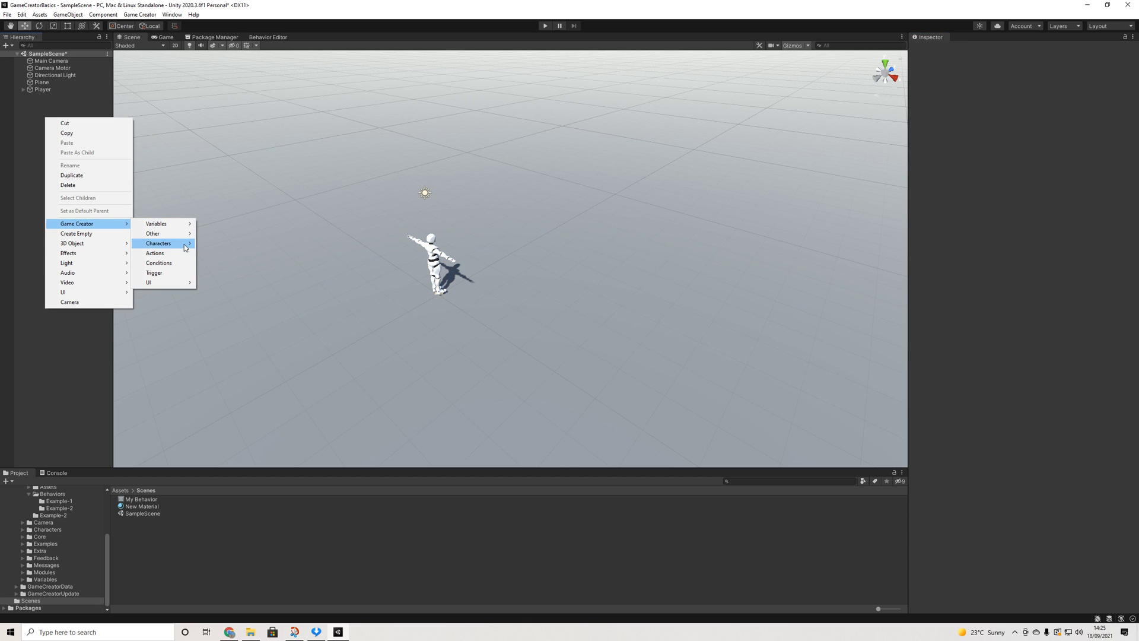
mouse_move(185, 248)
left_click(222, 243)
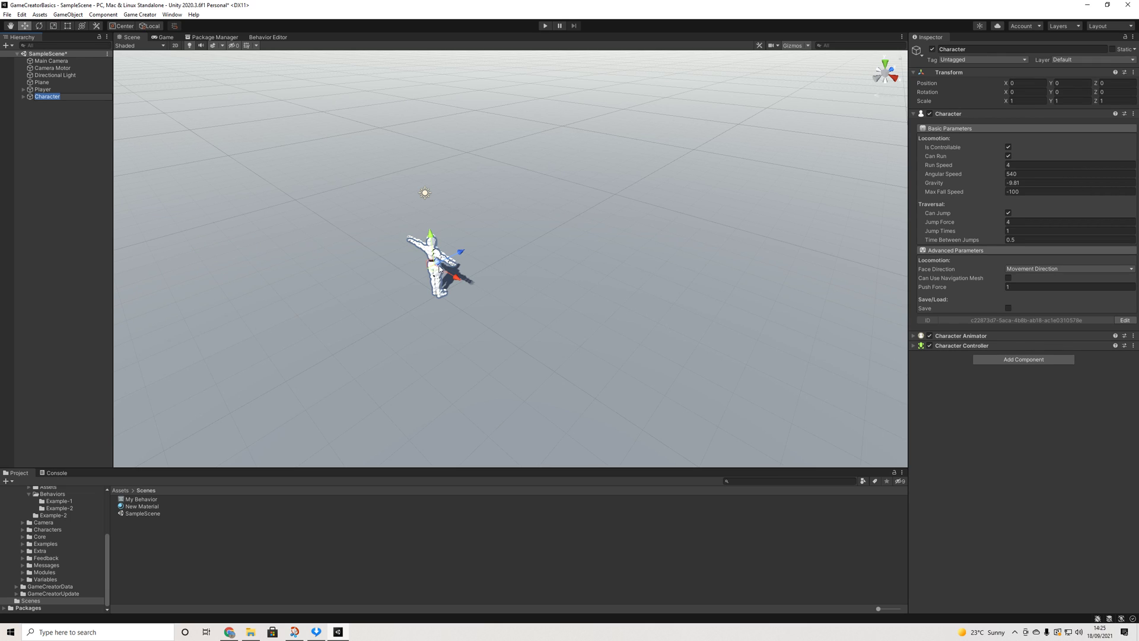
Move the Character farther out along Z and rotate it to face the Player.
left_click_drag(465, 253, 590, 218)
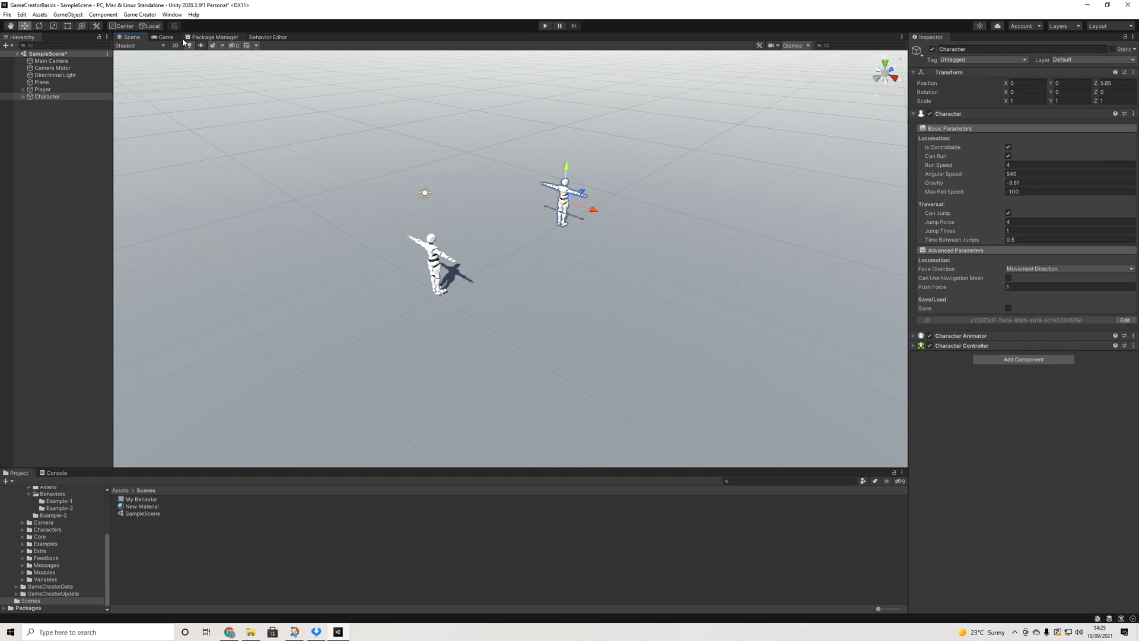
left_click(39, 26)
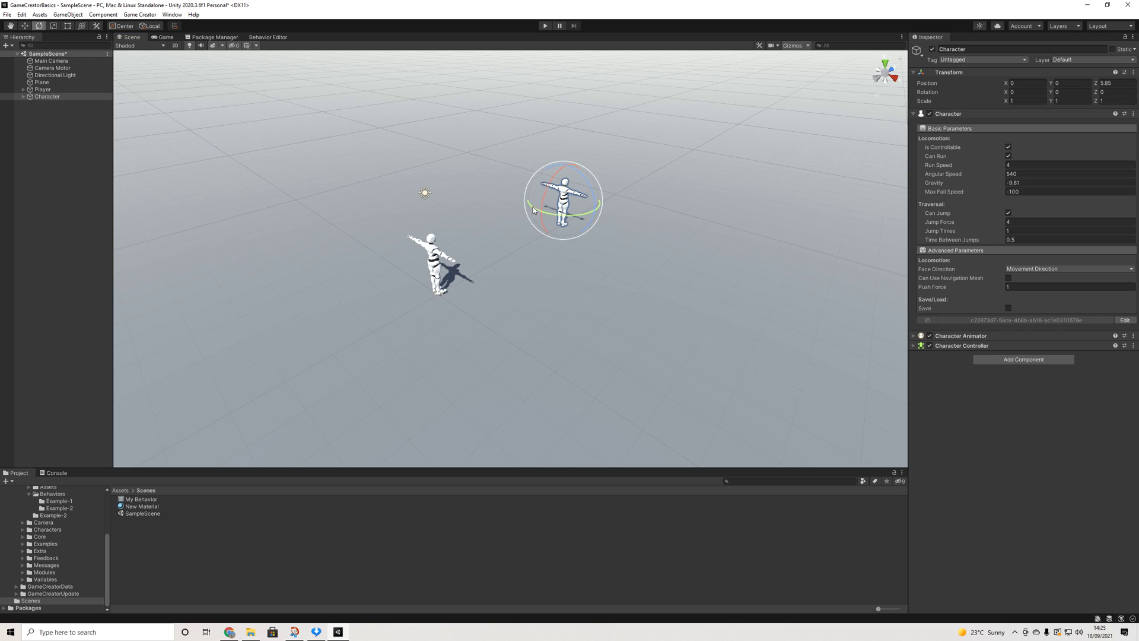
left_click_drag(533, 209, 326, 166)
Add a Perception component to the Character with Field Of View 39.
left_click(1004, 360)
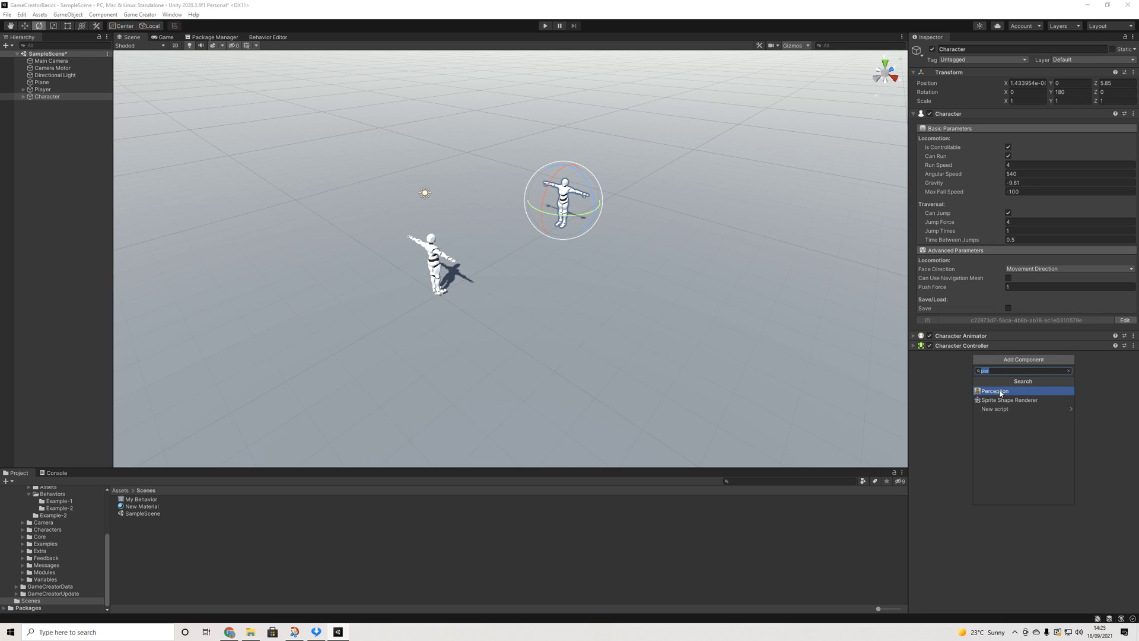
left_click(1001, 392)
left_click(1004, 418)
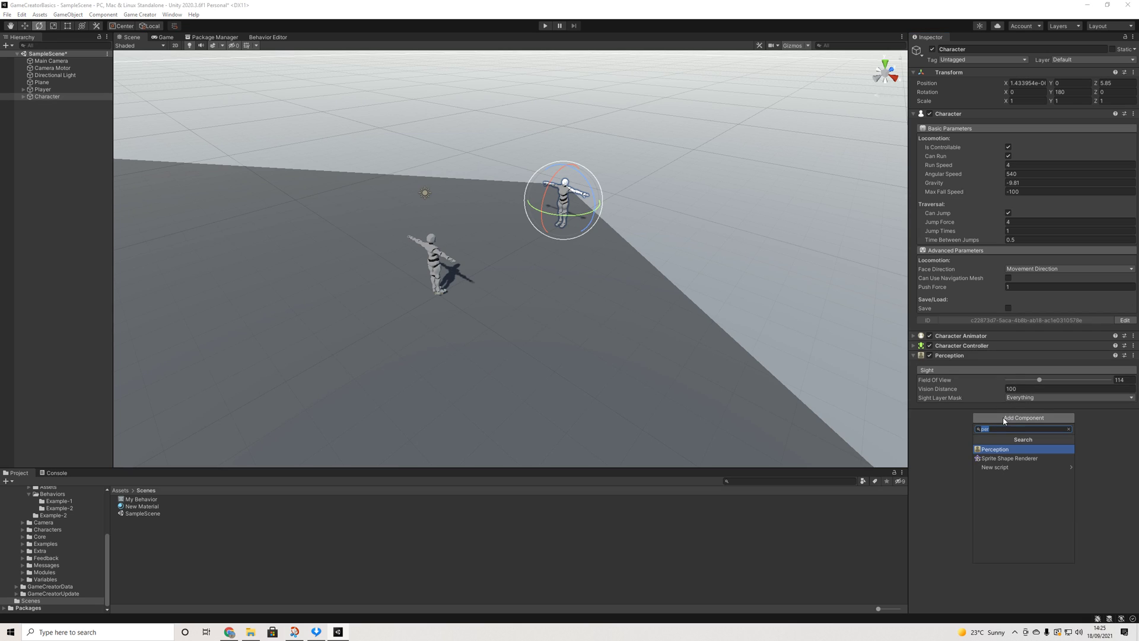
left_click_drag(1039, 379, 1019, 388)
Add a Behavior component using the My Behavior graph, then start play mode.
left_click(1014, 418)
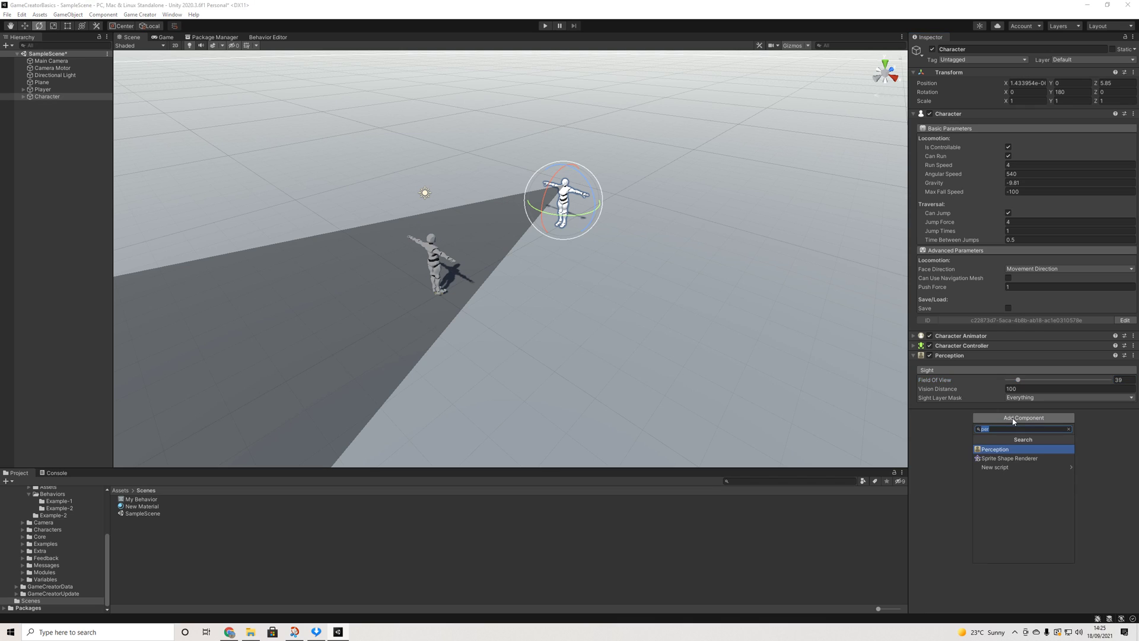
type("be")
key("Return")
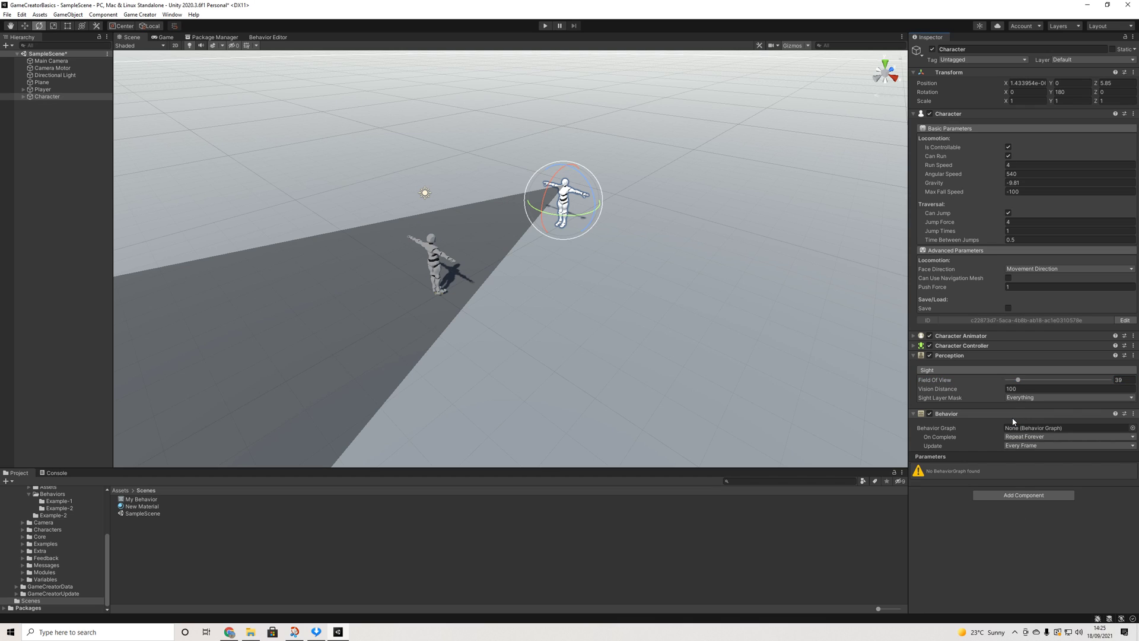
left_click_drag(141, 499, 1030, 431)
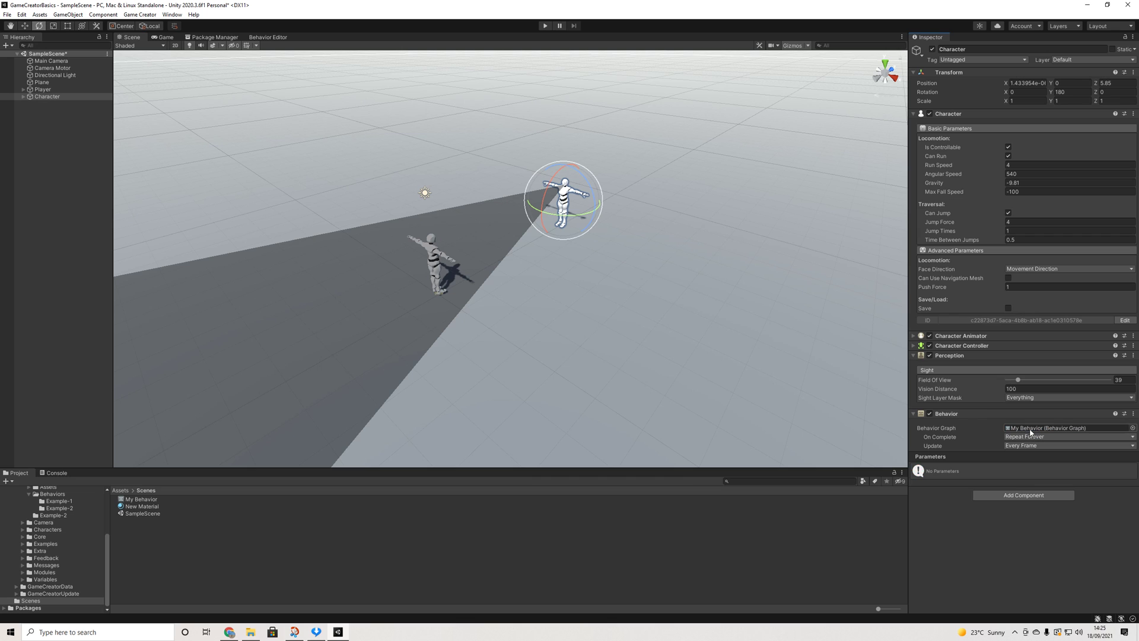
left_click(547, 26)
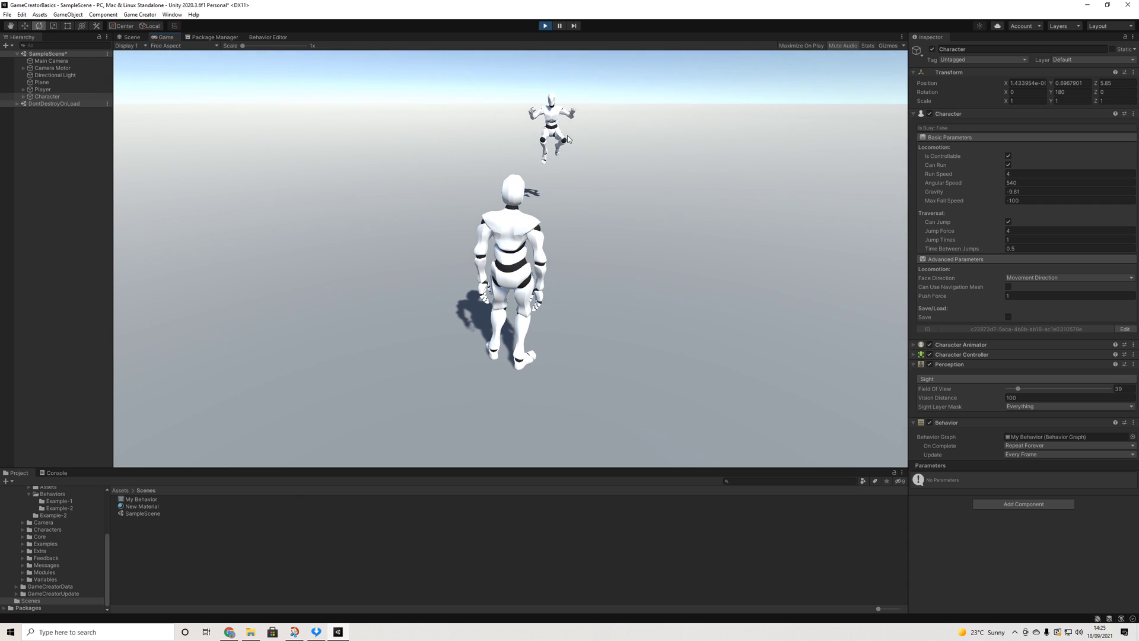
Steer the player around with the A, S, W, D keys, then show the Behavior Editor graph.
key("a")
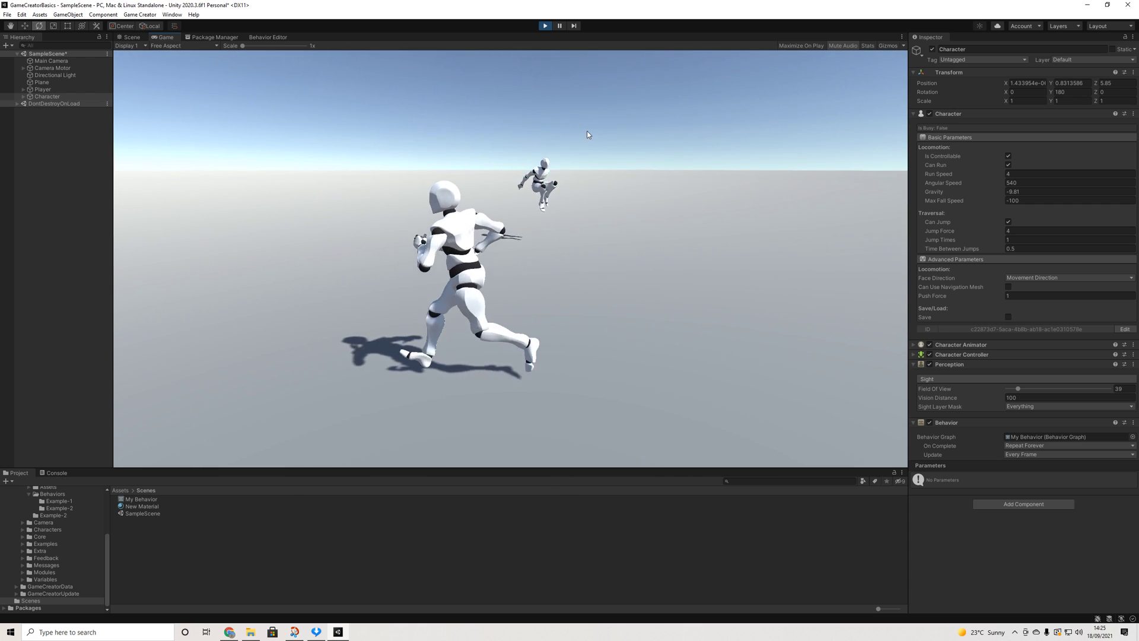
key("s")
key("a")
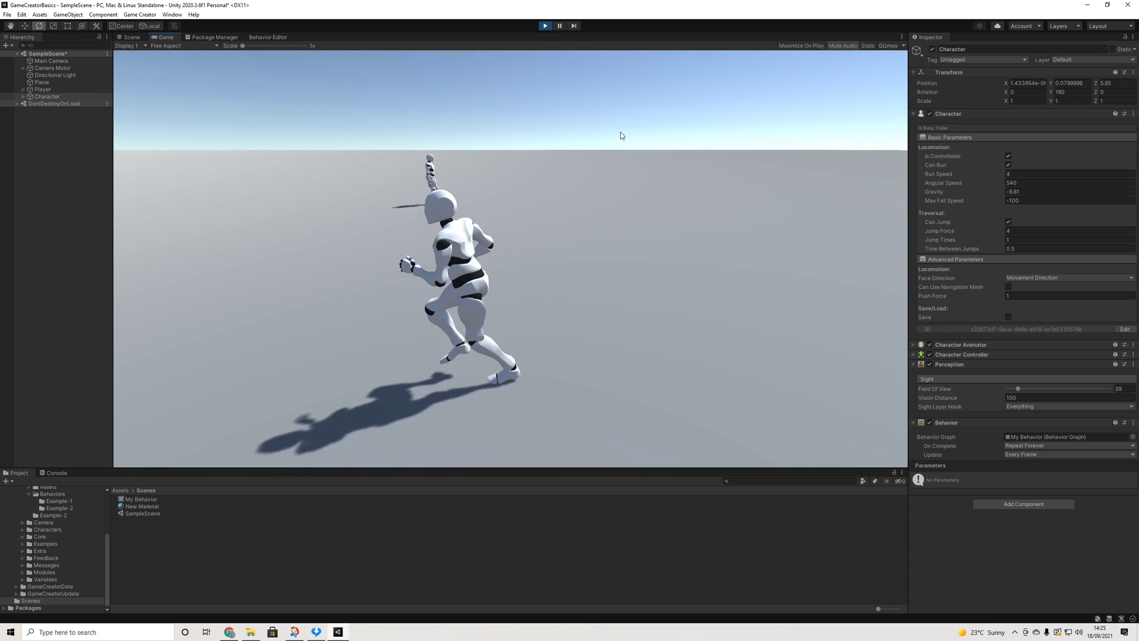
key("w")
key("d")
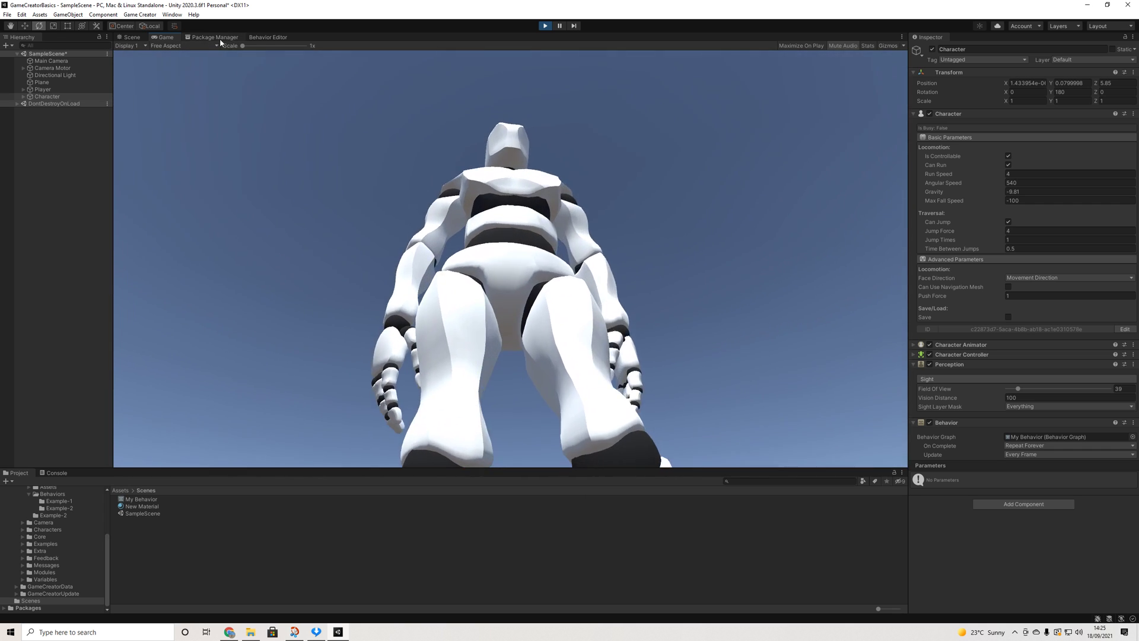
left_click(267, 37)
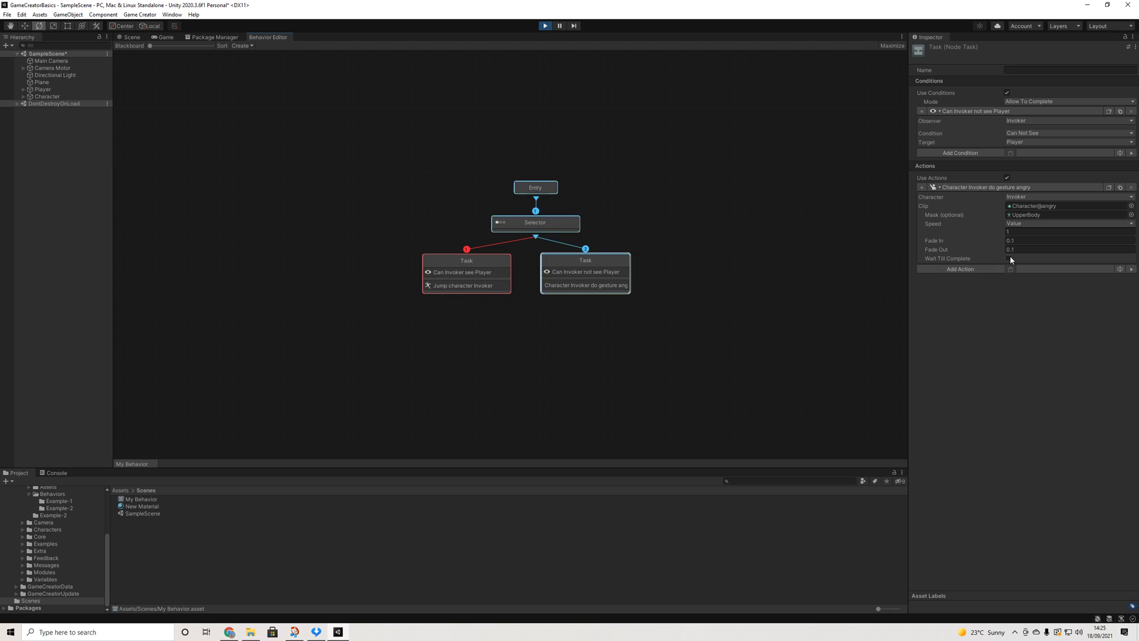
Turn on Wait Till Complete for the angry gesture, keeping Mask at None, and return to the Game view.
left_click(1008, 259)
left_click(1130, 214)
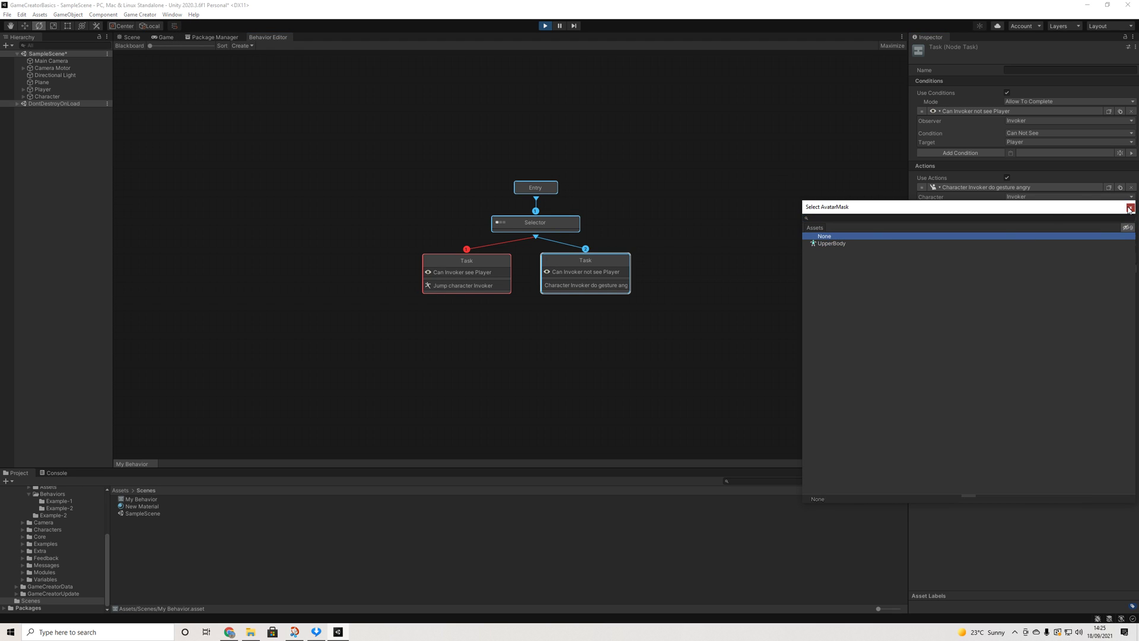
left_click(1130, 207)
left_click(152, 37)
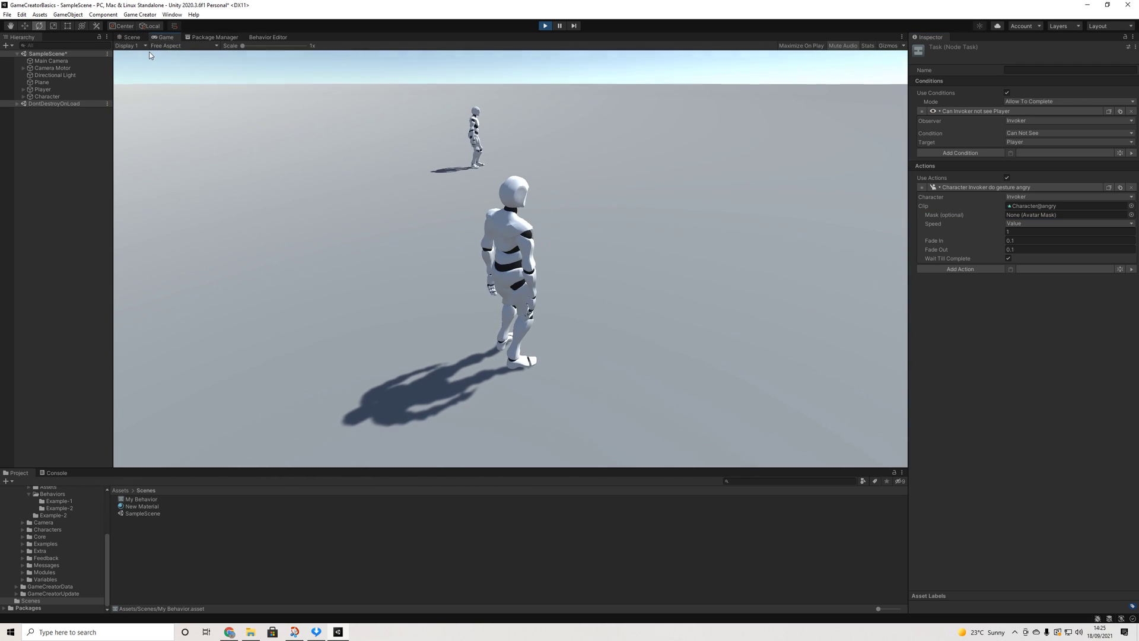
Walk the player toward the NPC, stop play mode, and return to the Scene view.
left_click(126, 46)
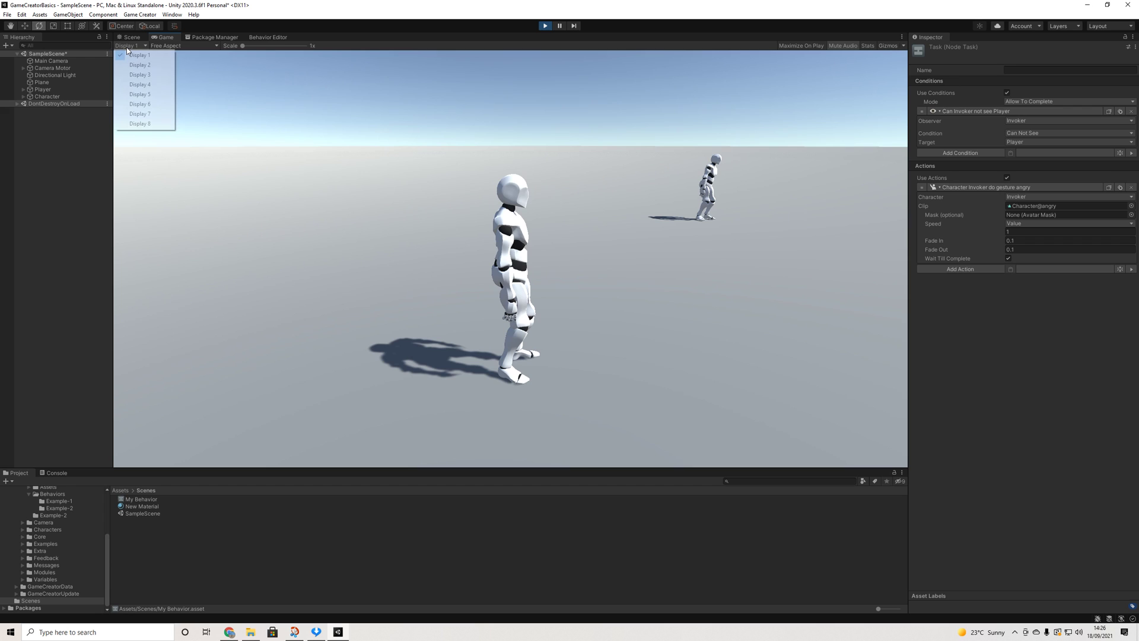
left_click(391, 46)
key("d")
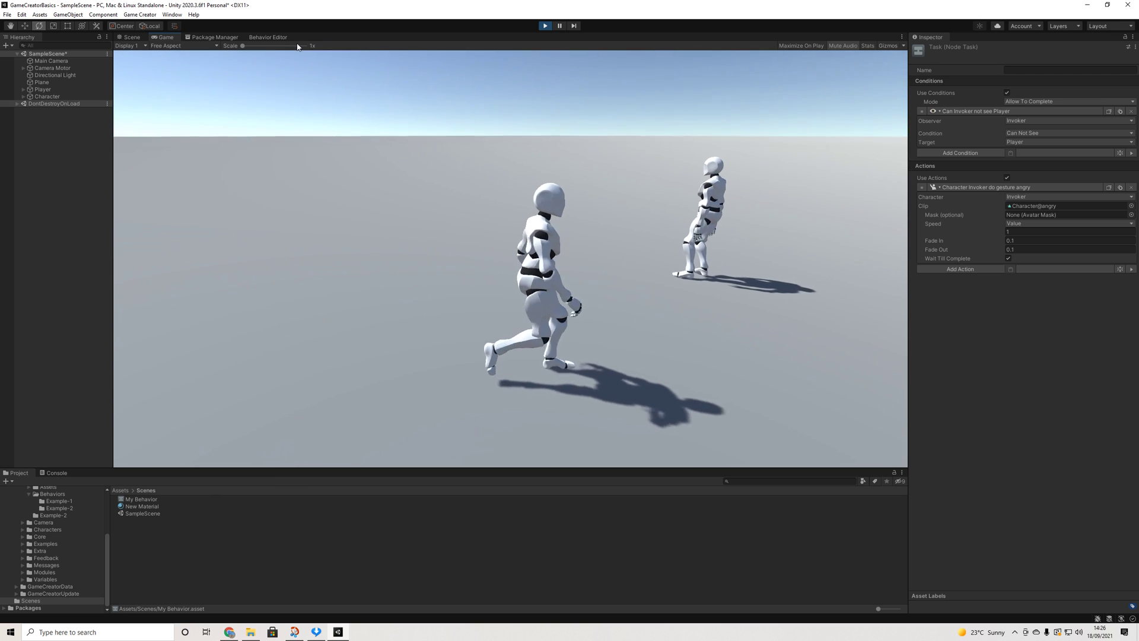
key("s")
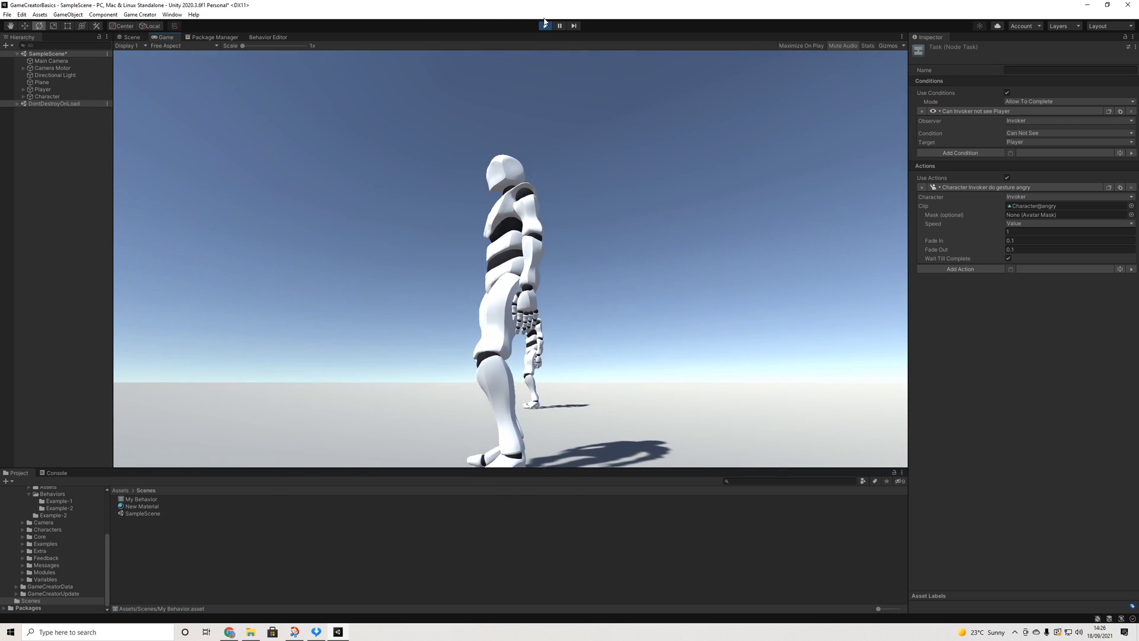
left_click(544, 25)
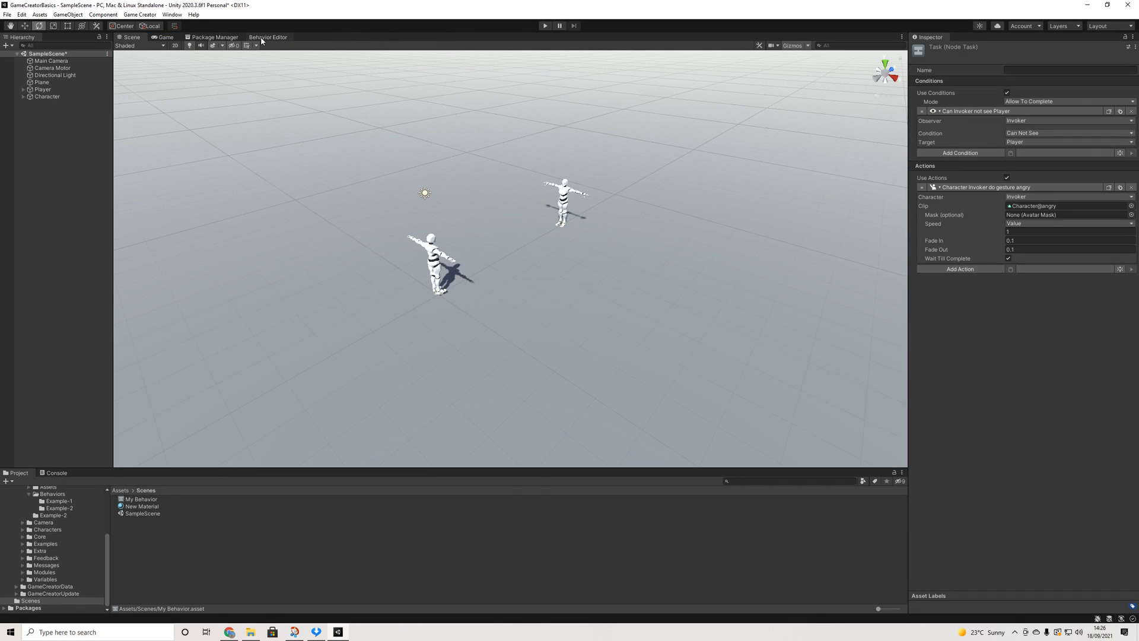
left_click(266, 37)
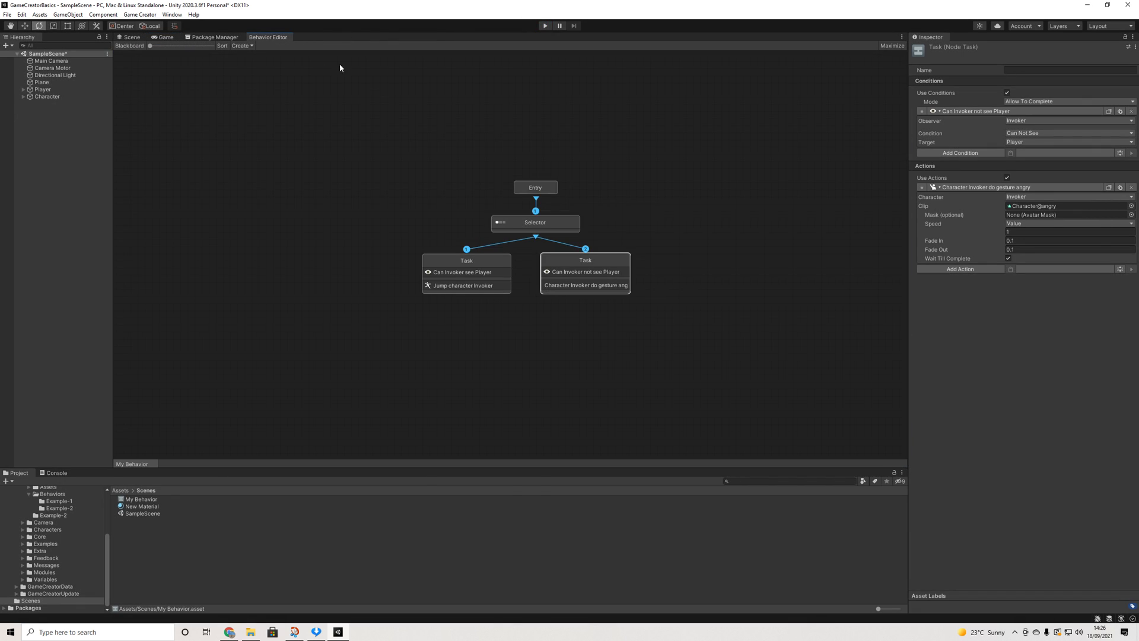
left_click(131, 37)
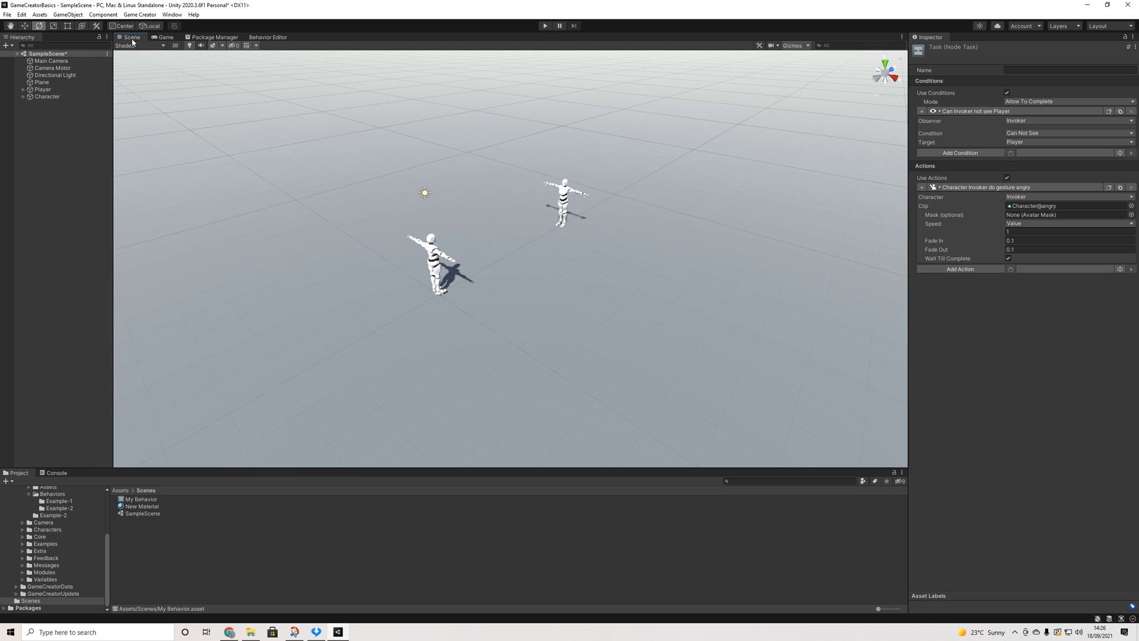
Select the Character in the Hierarchy and open its Behavior Editor graph.
left_click(47, 96)
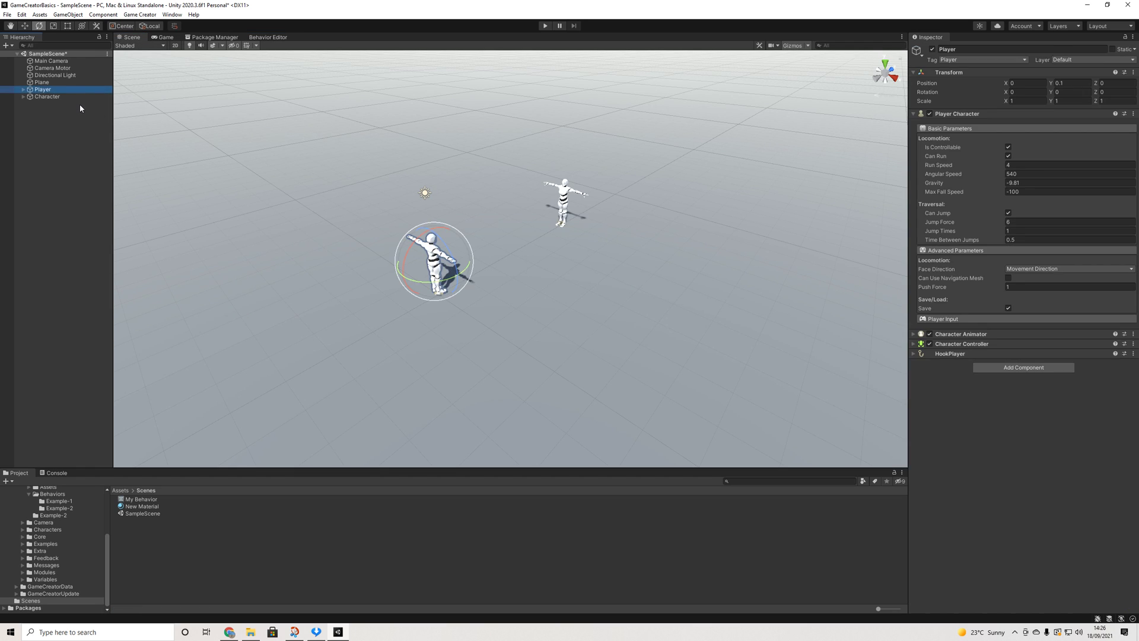
left_click(80, 104)
left_click(60, 96)
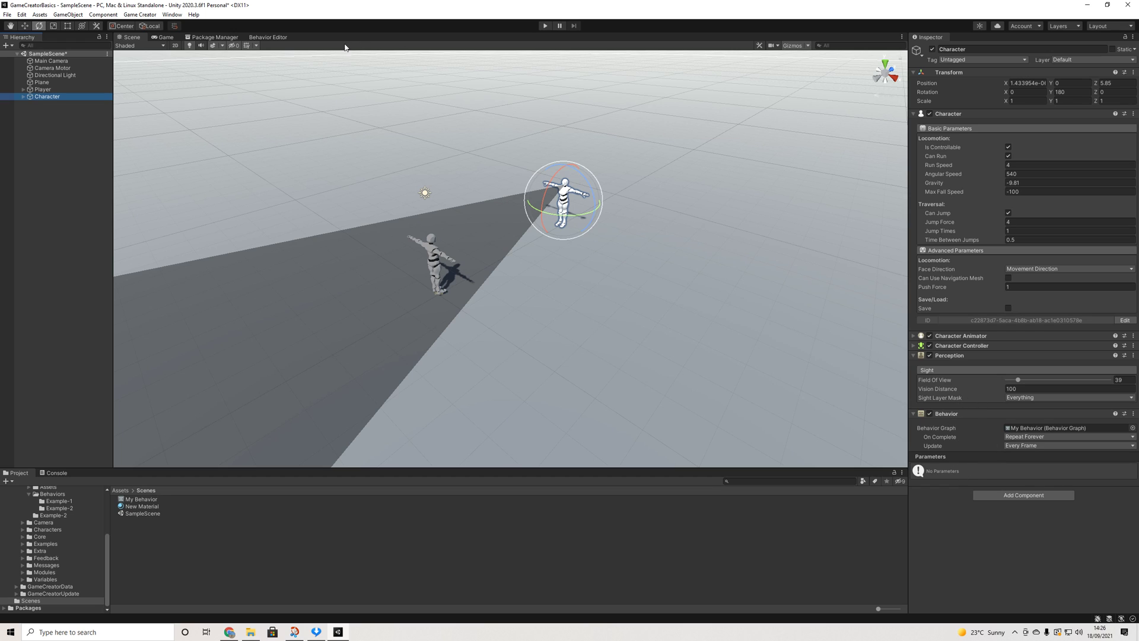
left_click(268, 37)
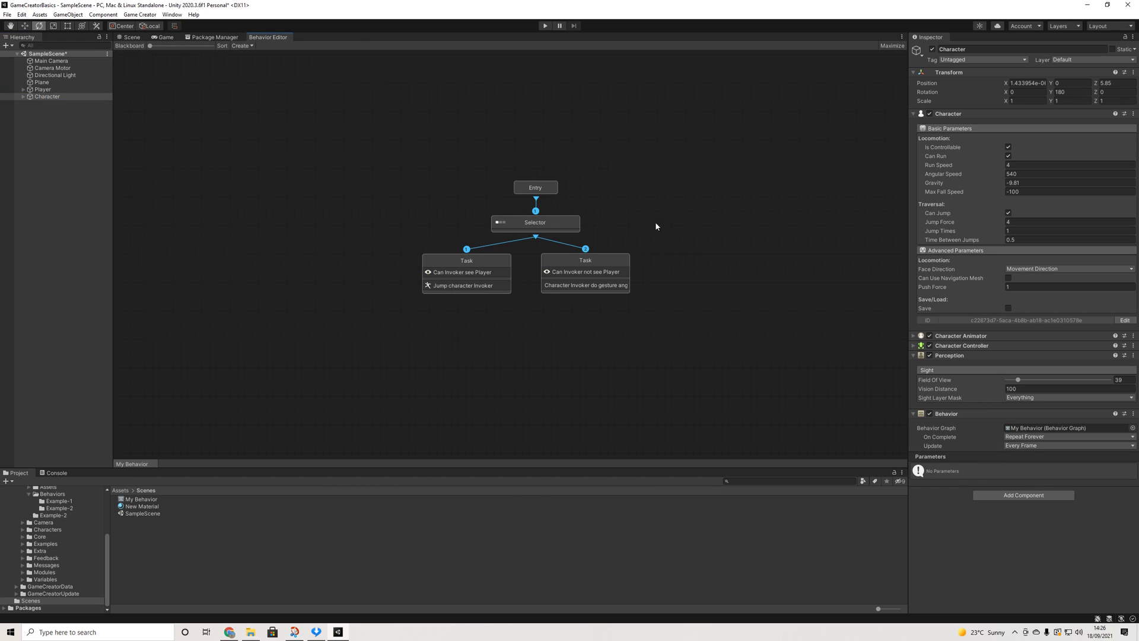
Inspect both Task nodes, Sort the graph layout, and select the right-hand Task.
left_click(506, 270)
left_click(583, 273)
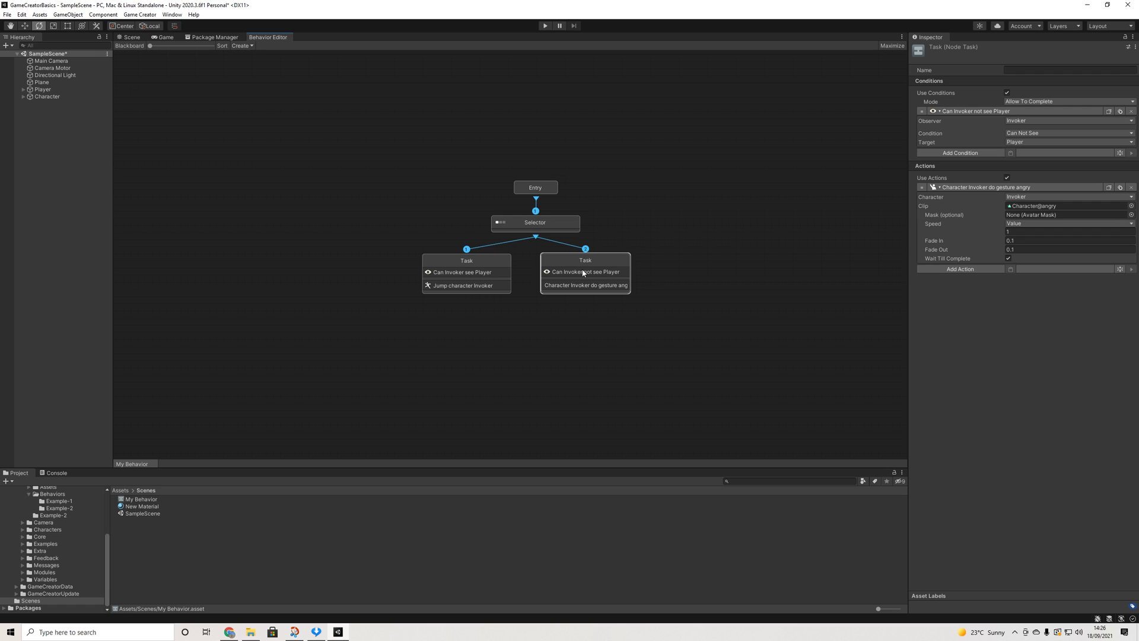
left_click(481, 269)
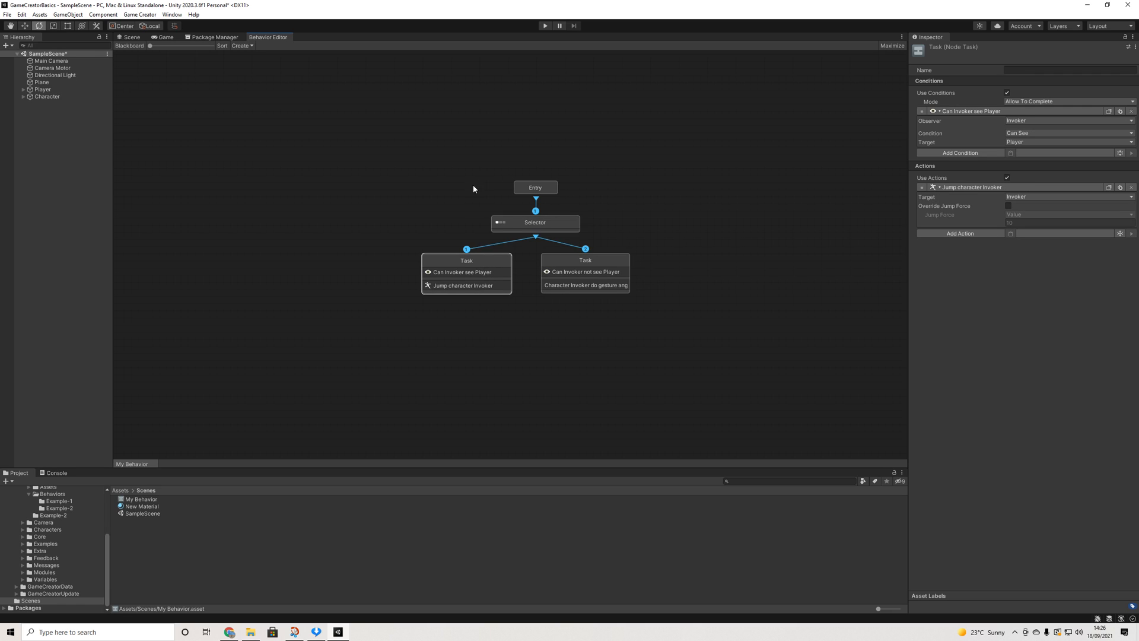
left_click(224, 45)
middle_click_drag(581, 185, 526, 185)
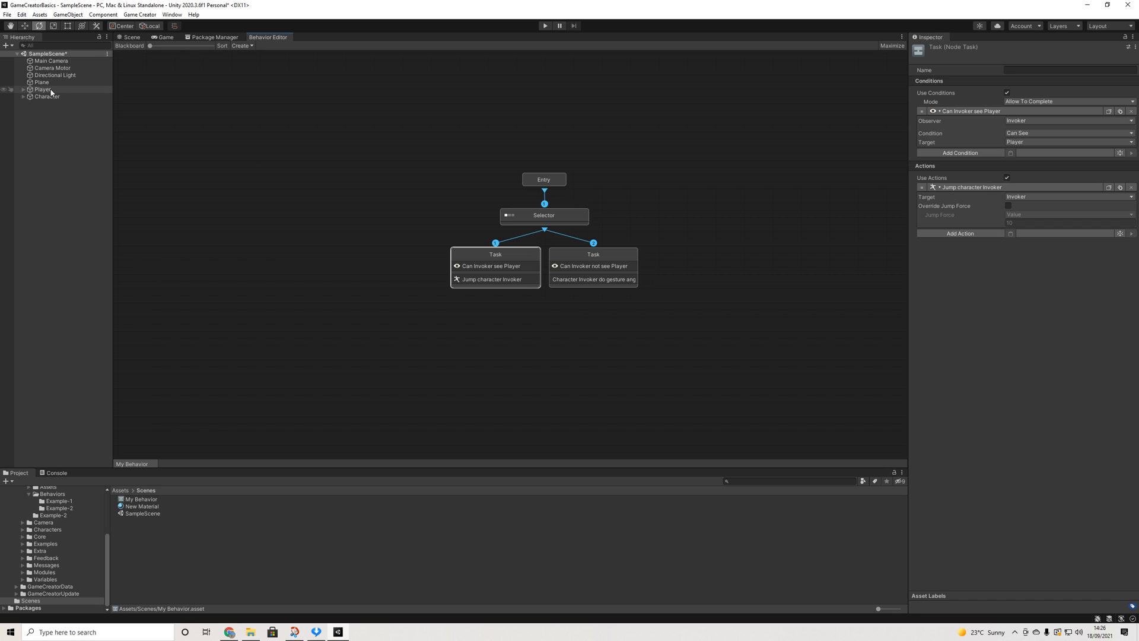
left_click(571, 270)
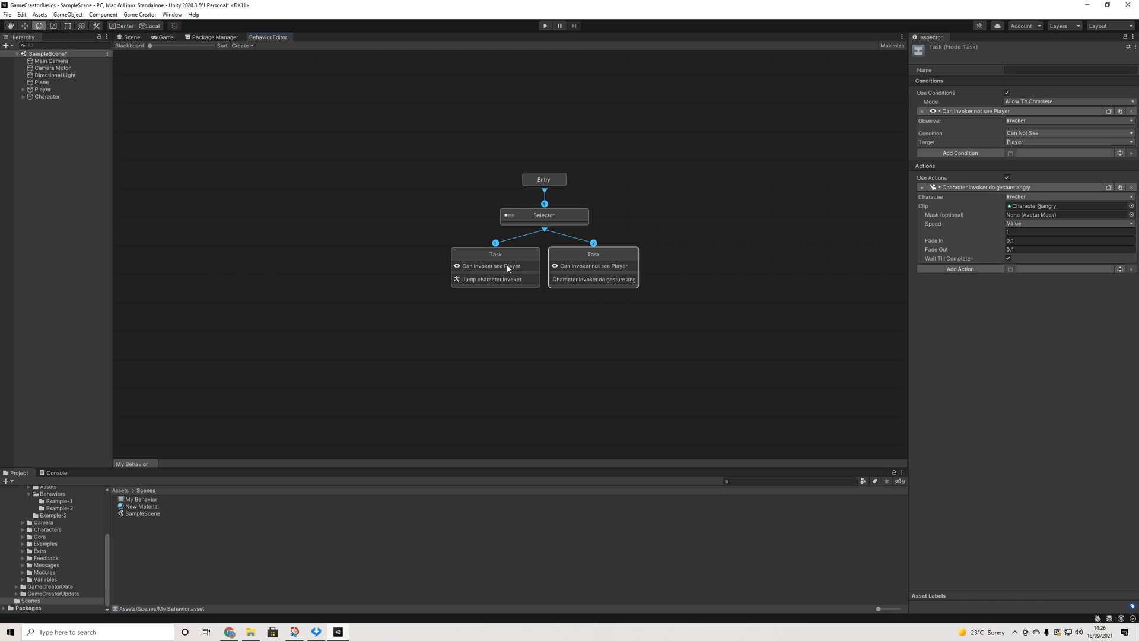
Replace the right Task's angry gesture with a Change Material action.
left_click(1131, 187)
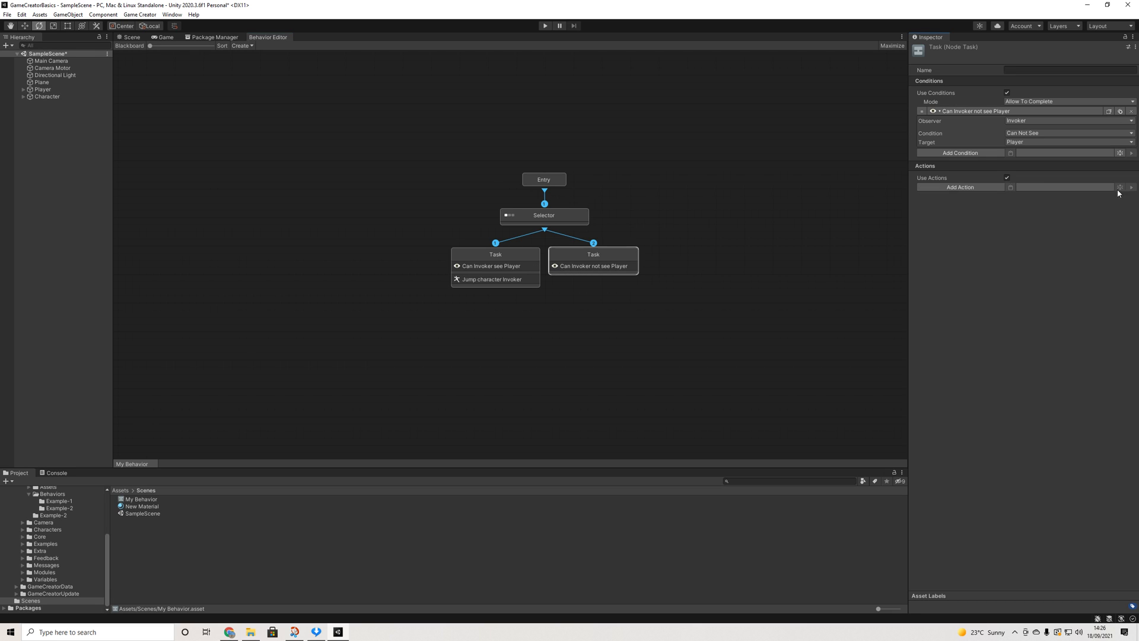
left_click(984, 186)
type("mater")
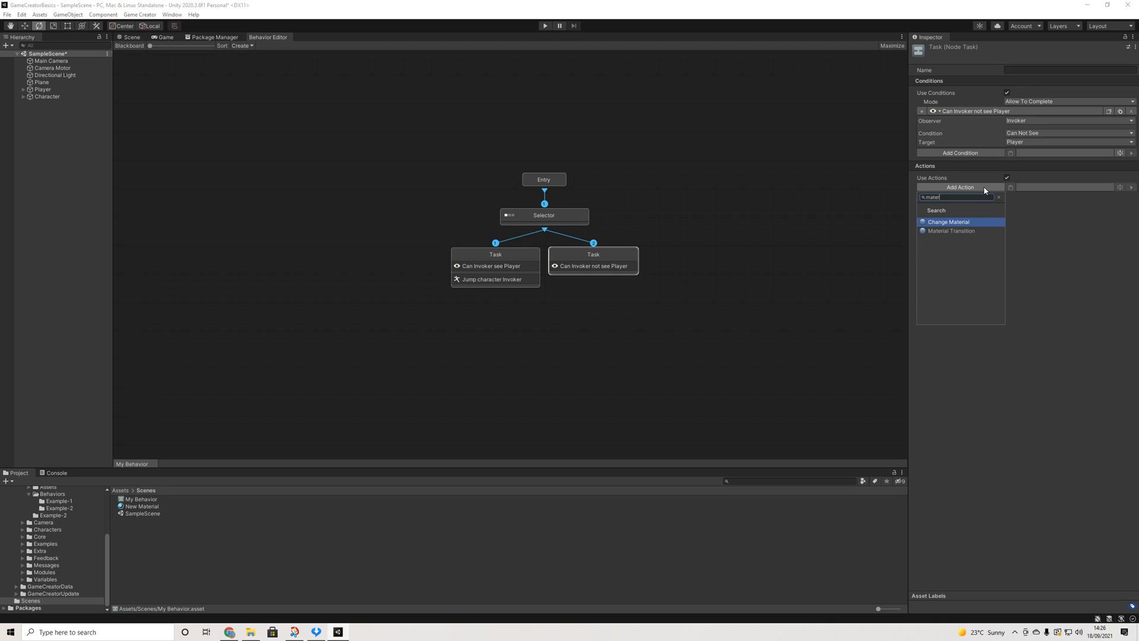
key("Return")
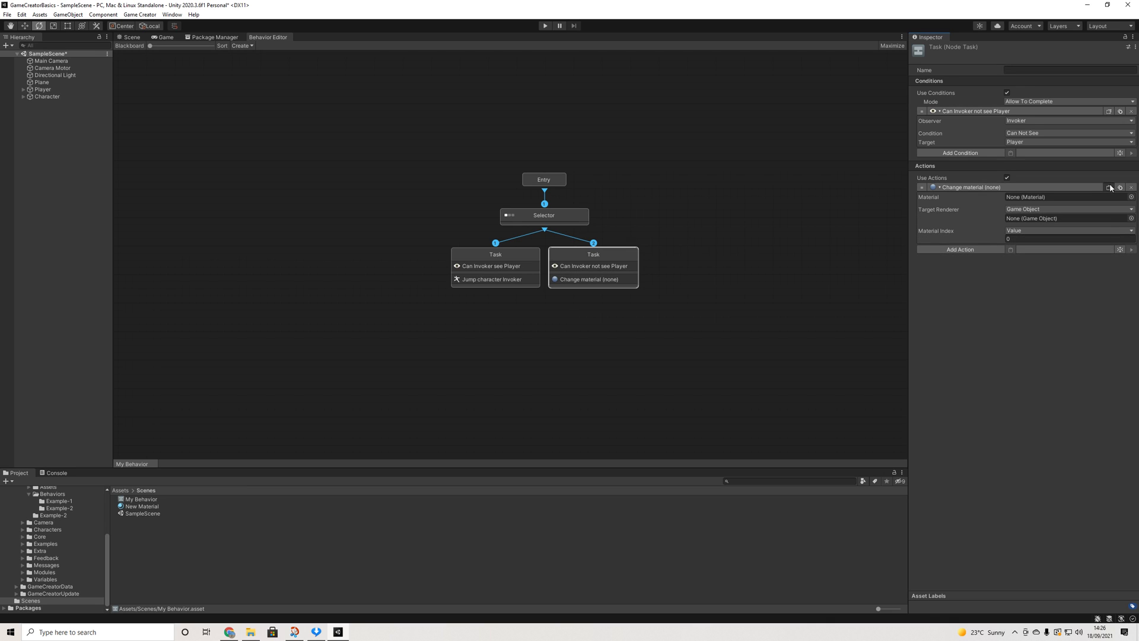
Replace the left Task's Jump action with the pasted Change Material action.
left_click(525, 254)
left_click(1131, 187)
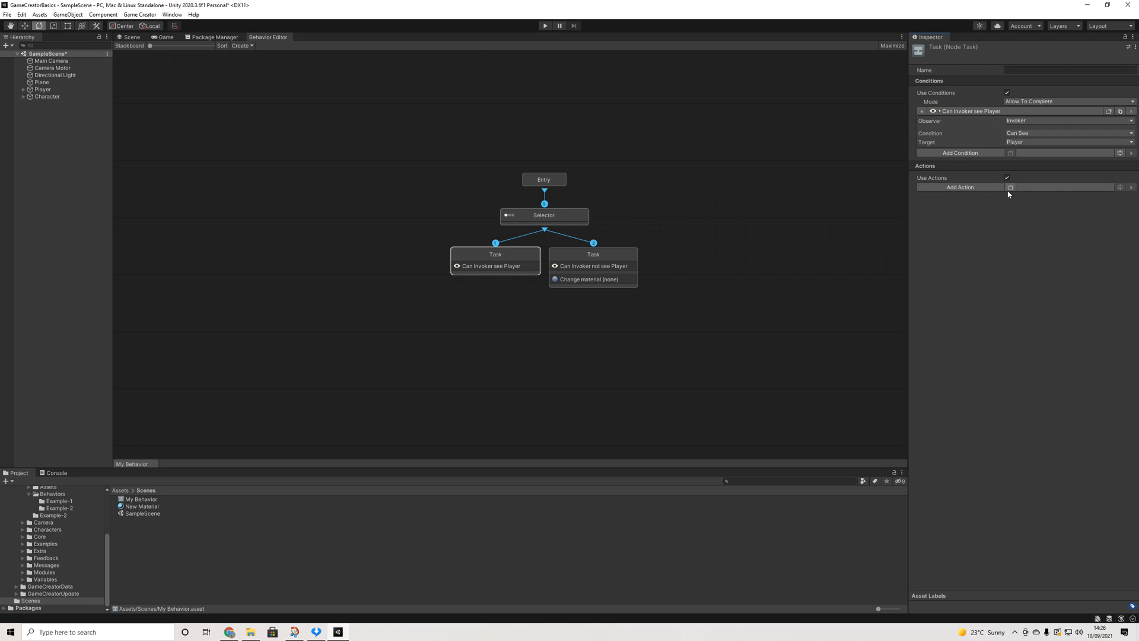
left_click(1010, 188)
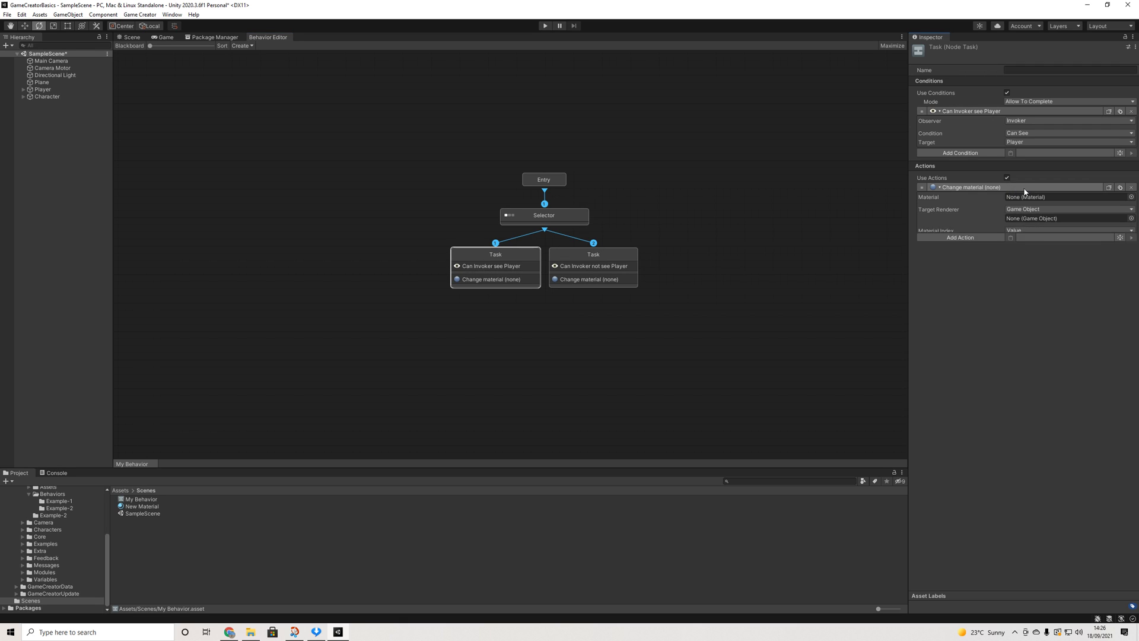
right_click(142, 528)
Create a material named Blue, duplicate it, and rename the copy Red.
mouse_move(249, 300)
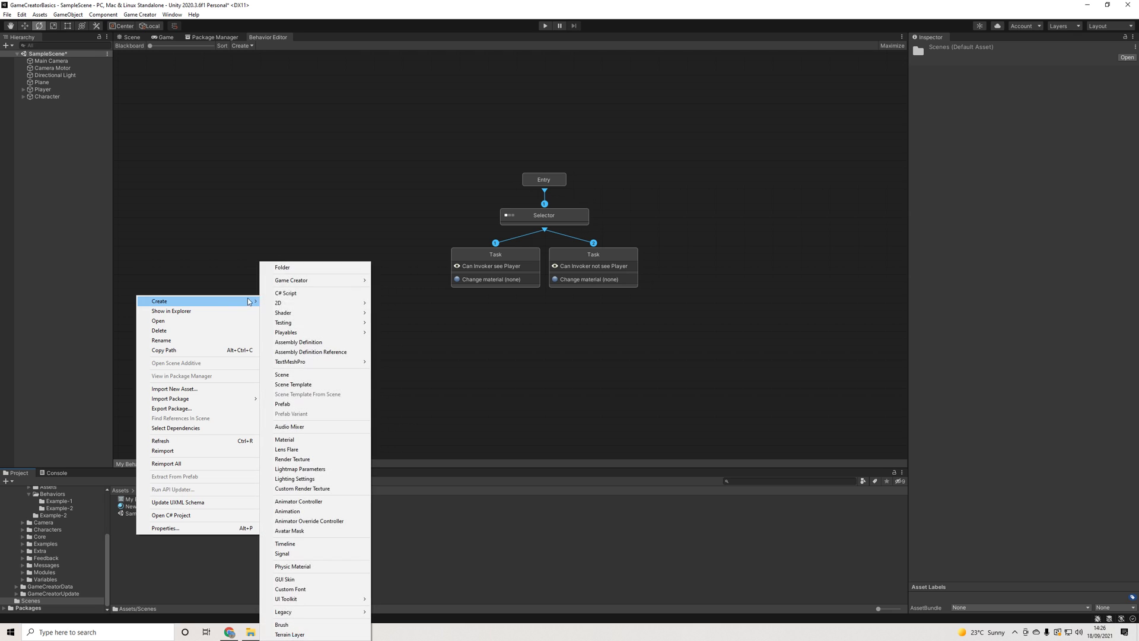
left_click(285, 439)
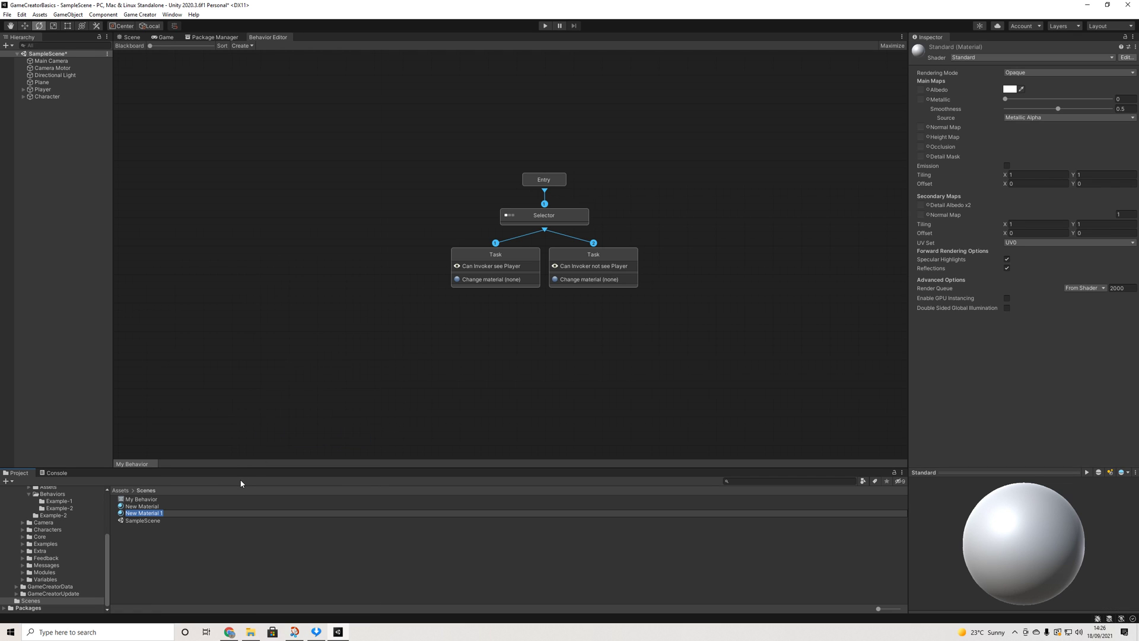
type("Blue")
key("Return")
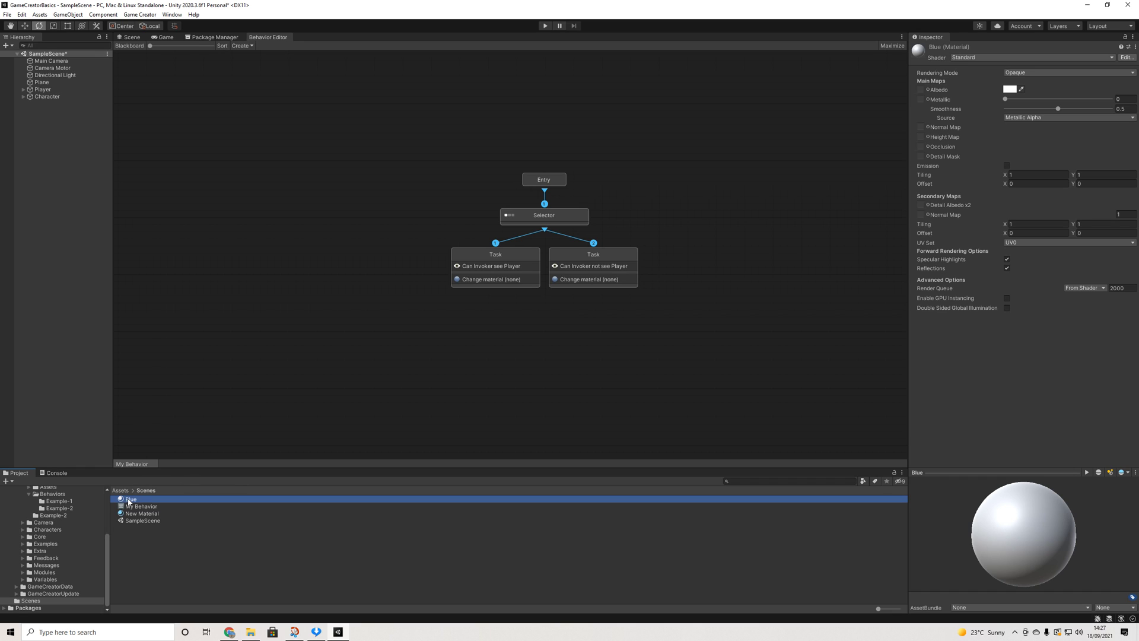
key("ctrl+d")
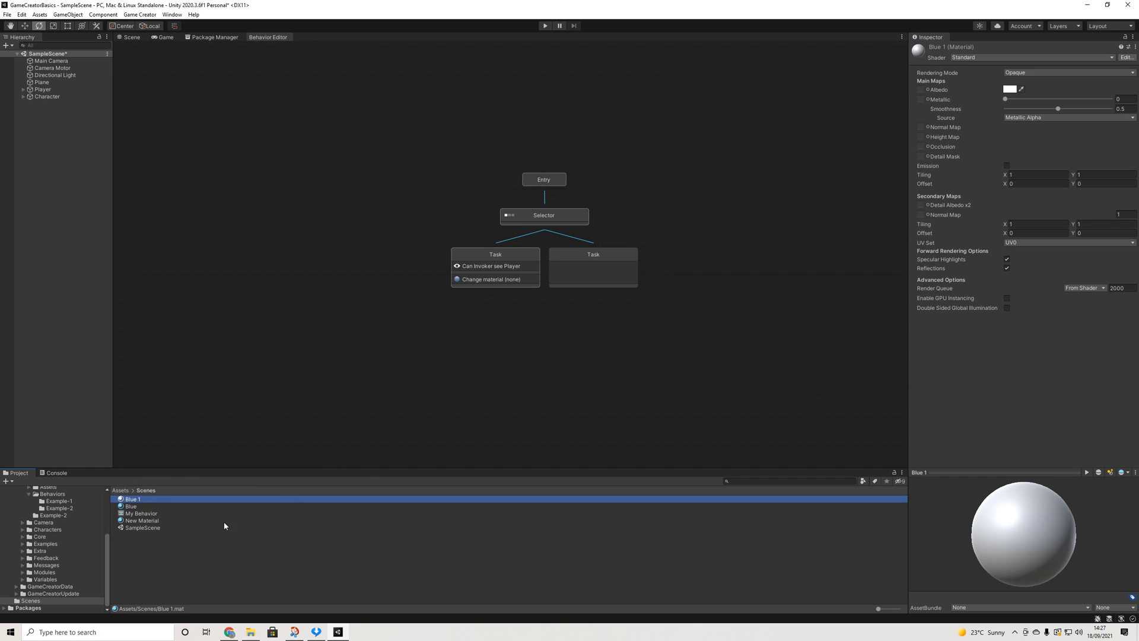
right_click(138, 502)
left_click(172, 307)
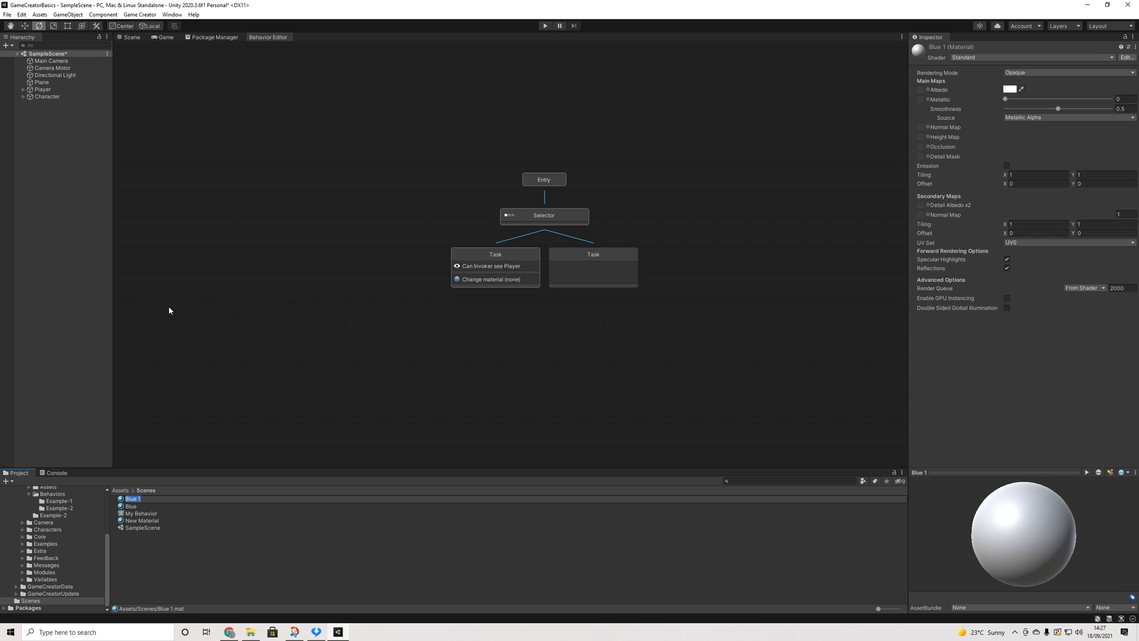
type("Red")
key("Return")
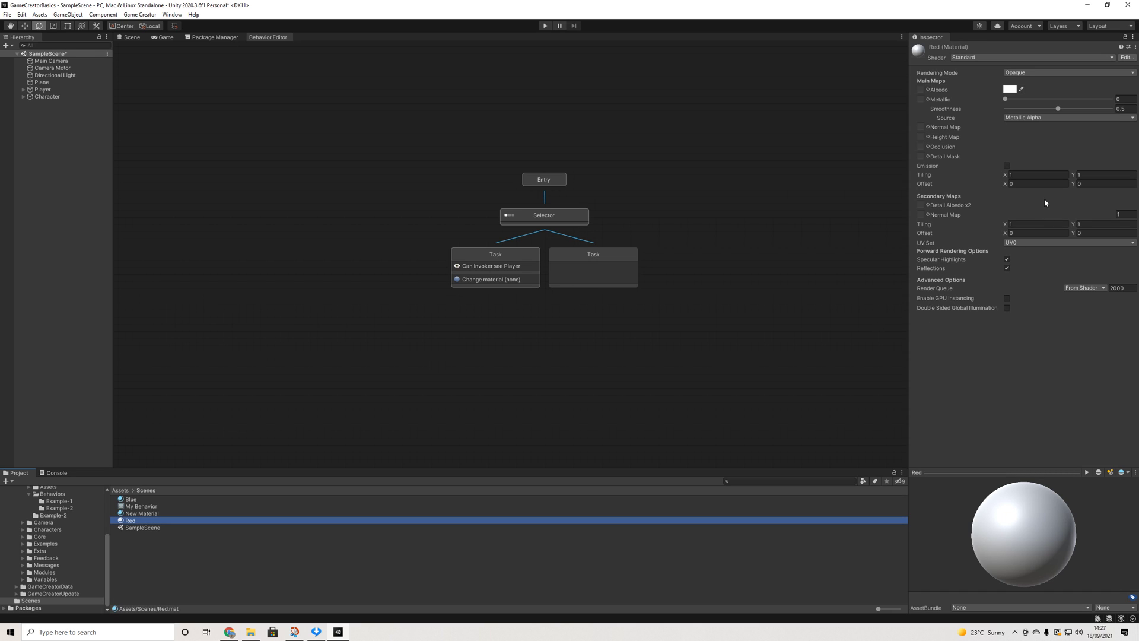
Set Red's albedo to A40000 and Blue's to 3D6FB5, then start play mode.
left_click(1015, 88)
left_click_drag(1081, 151, 1095, 153)
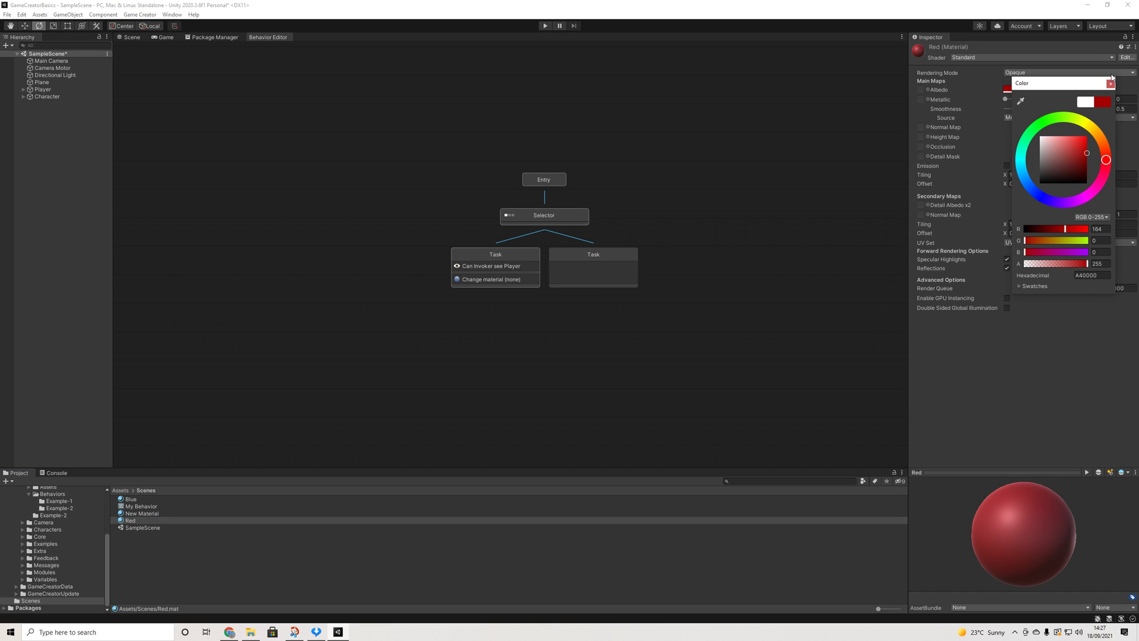
left_click(1111, 84)
left_click(131, 499)
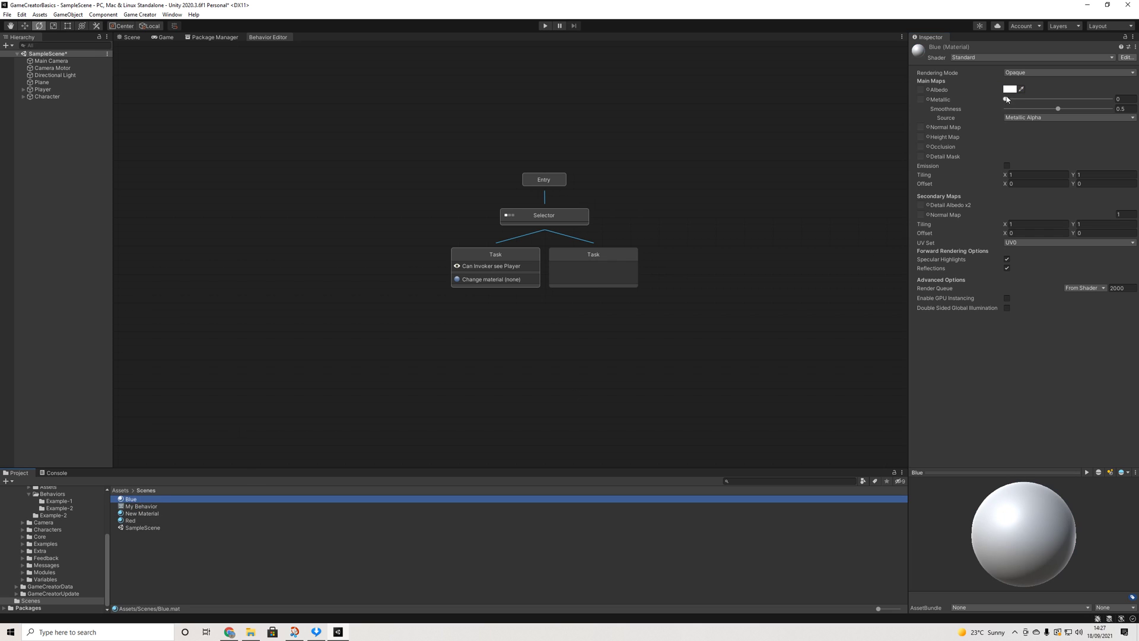
left_click(1010, 89)
left_click(1025, 185)
left_click(1083, 152)
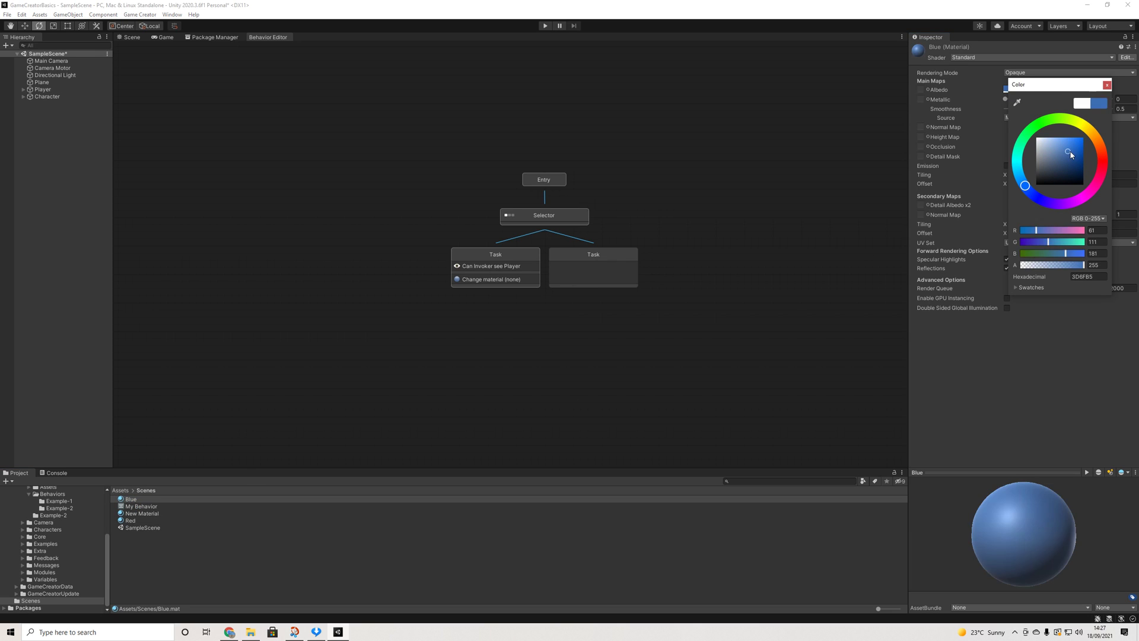
left_click(1107, 85)
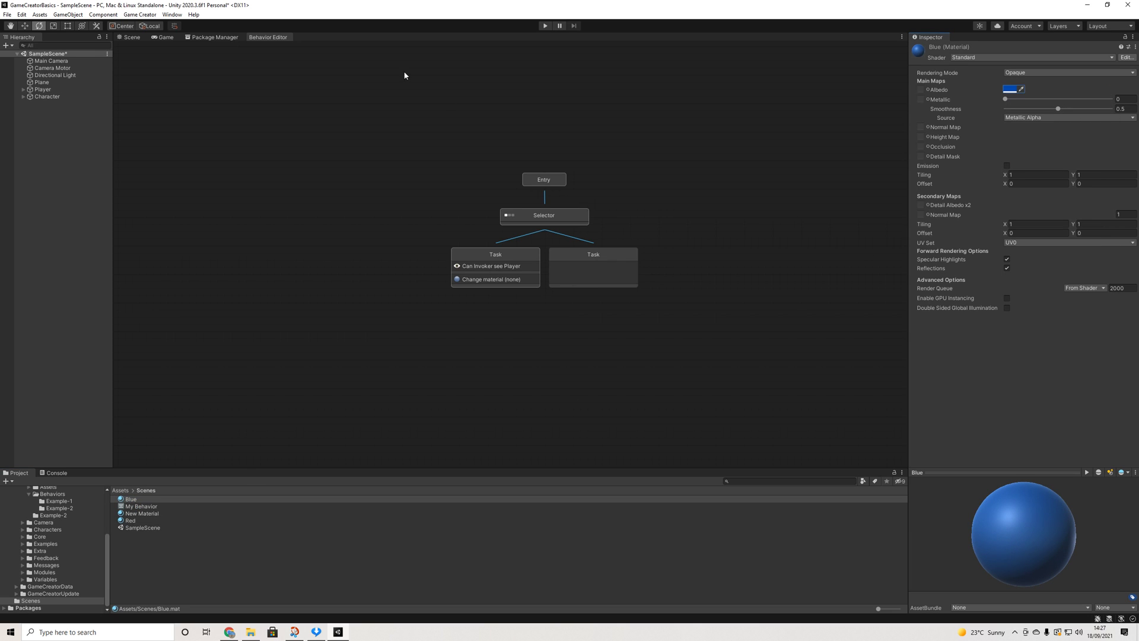
left_click(545, 25)
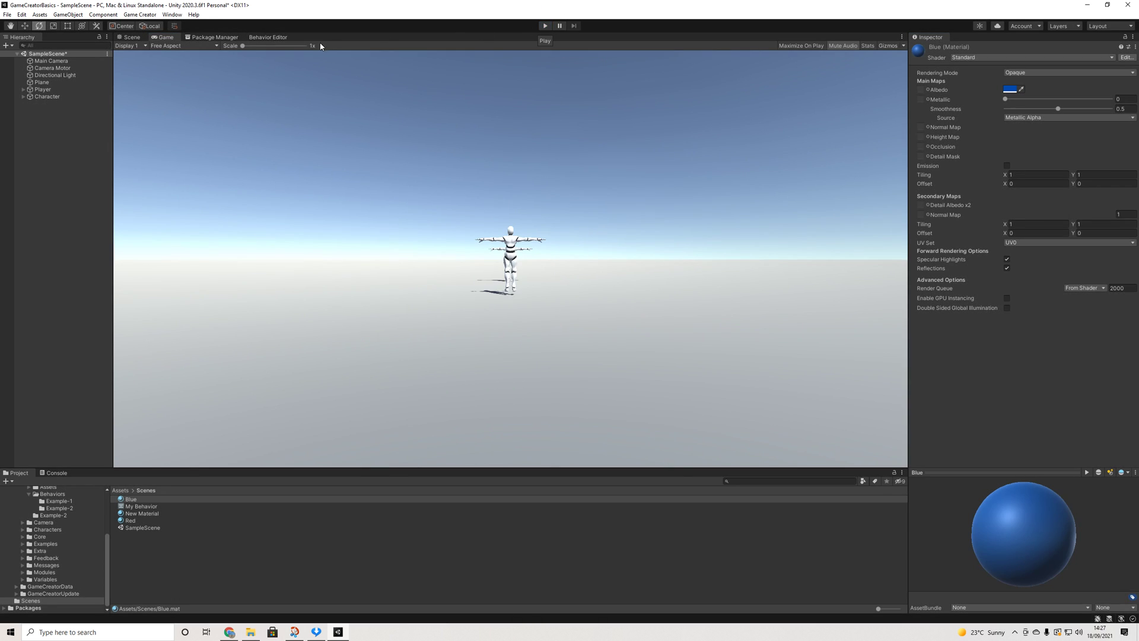
Assign Red to the sees-Player Task's Change Material and Blue to the not-see Task.
left_click(279, 38)
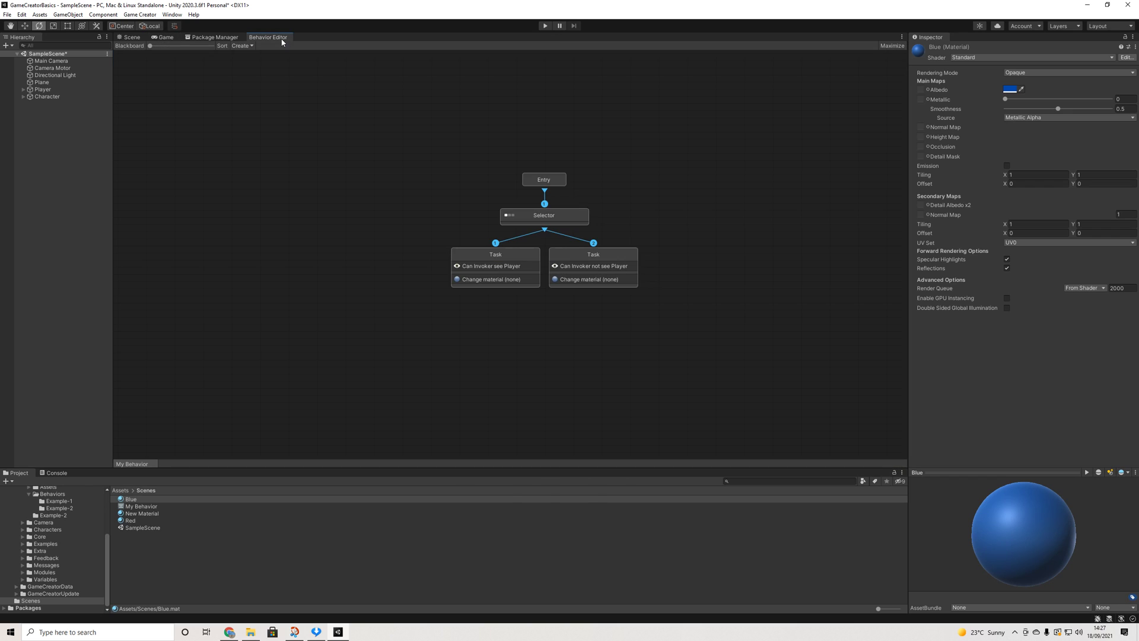
left_click(555, 280)
left_click(508, 276)
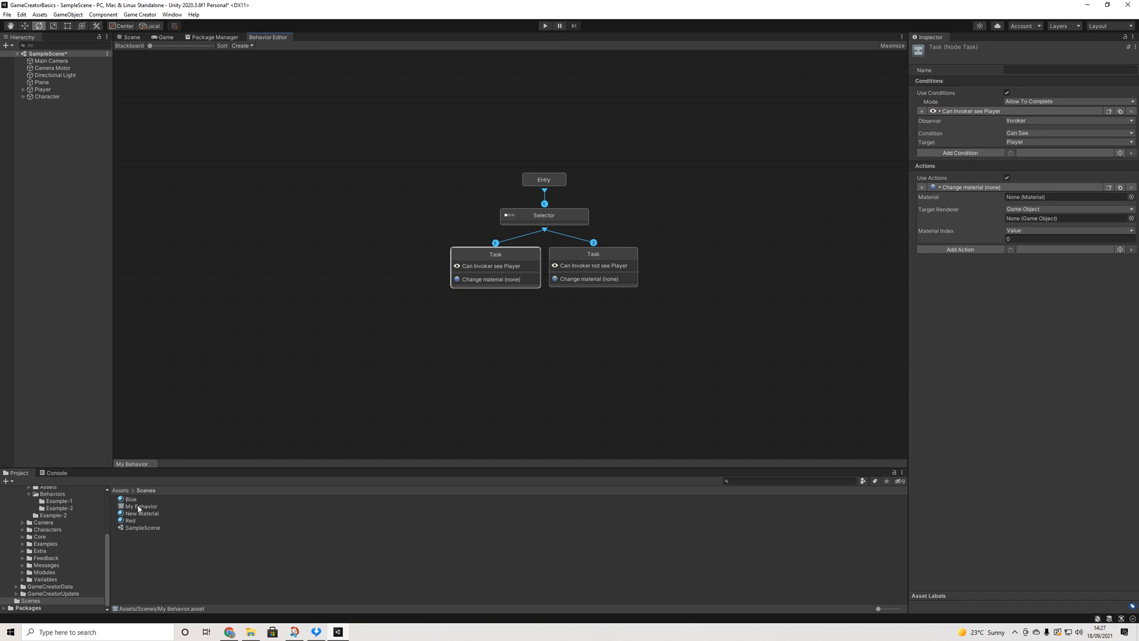
left_click_drag(130, 525, 1030, 194)
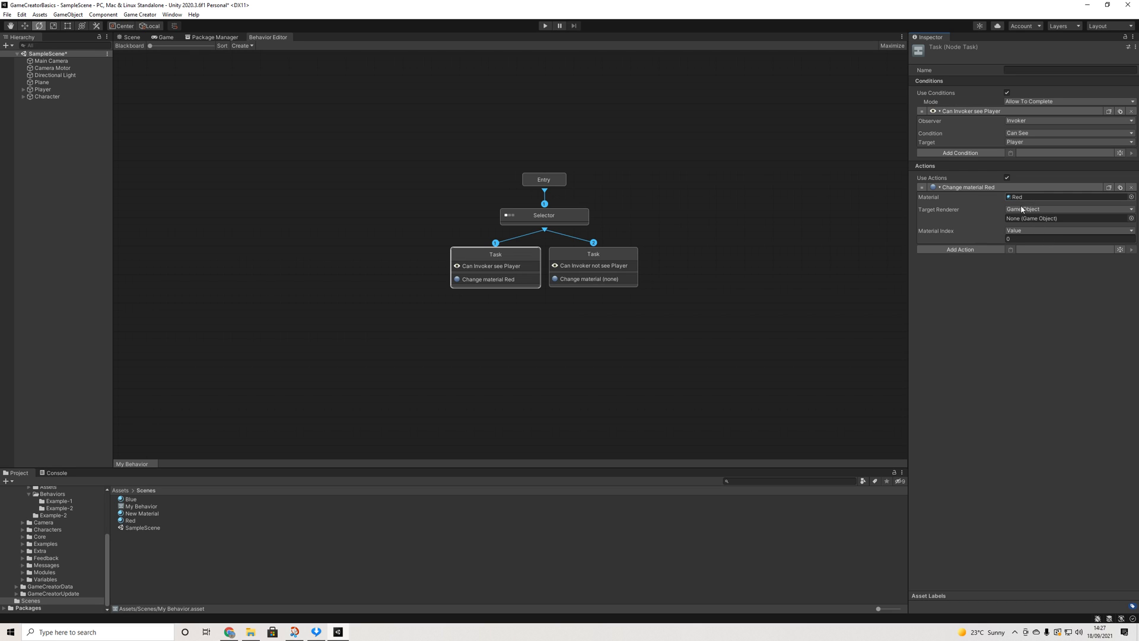
left_click(578, 271)
left_click_drag(160, 499, 1034, 197)
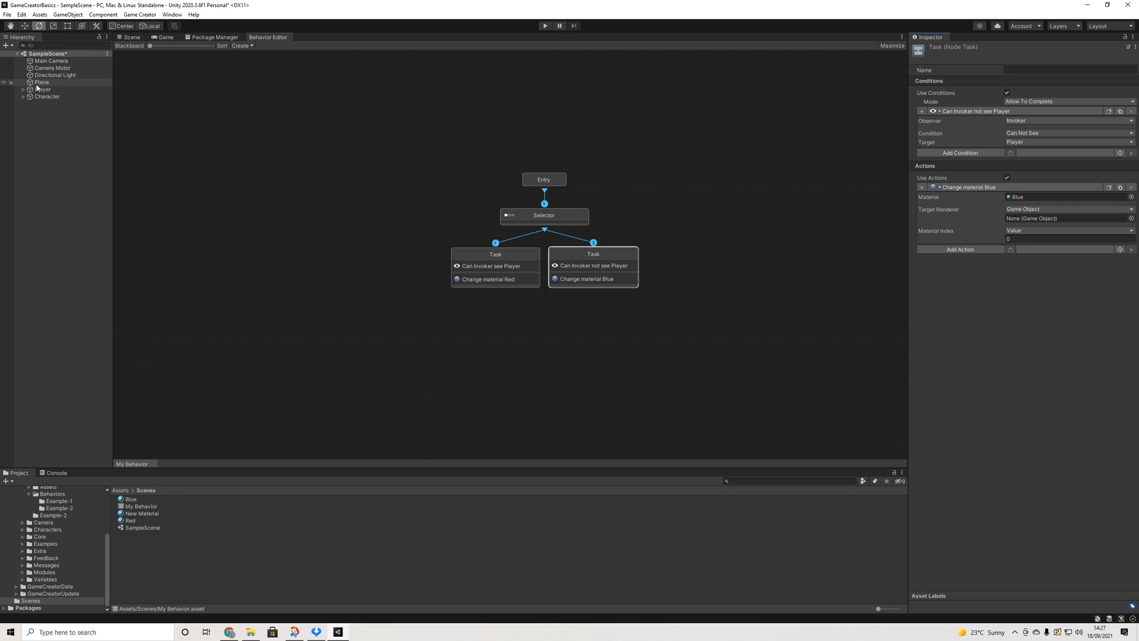
Set the Change Material Target Renderer to a Local Variable read from the Invoker.
left_click(1025, 209)
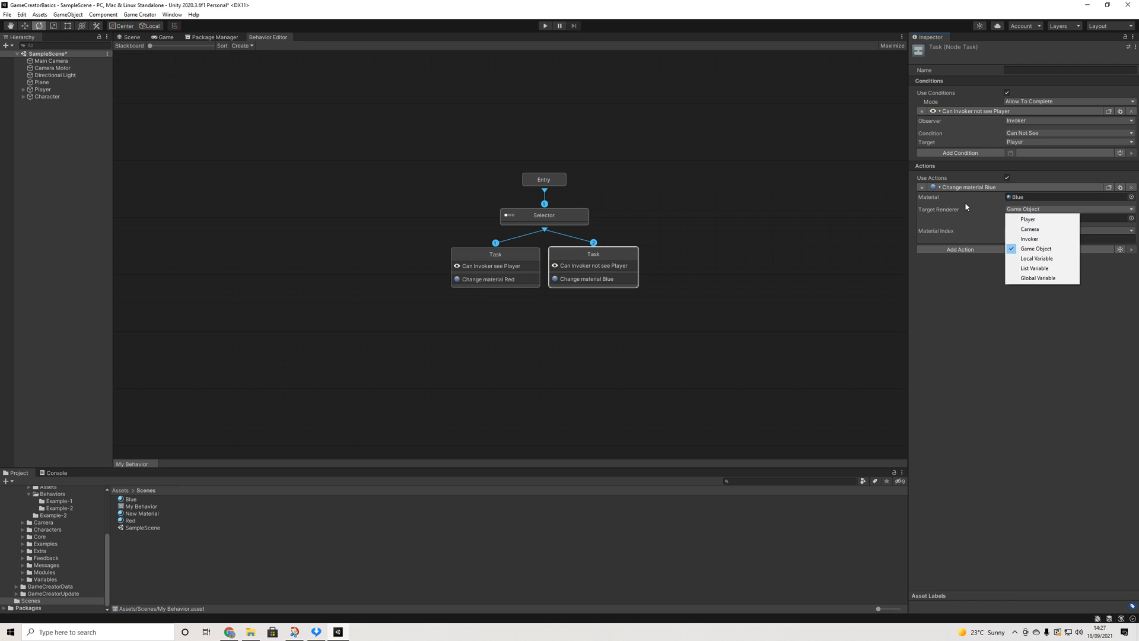
left_click(1028, 239)
left_click(1032, 210)
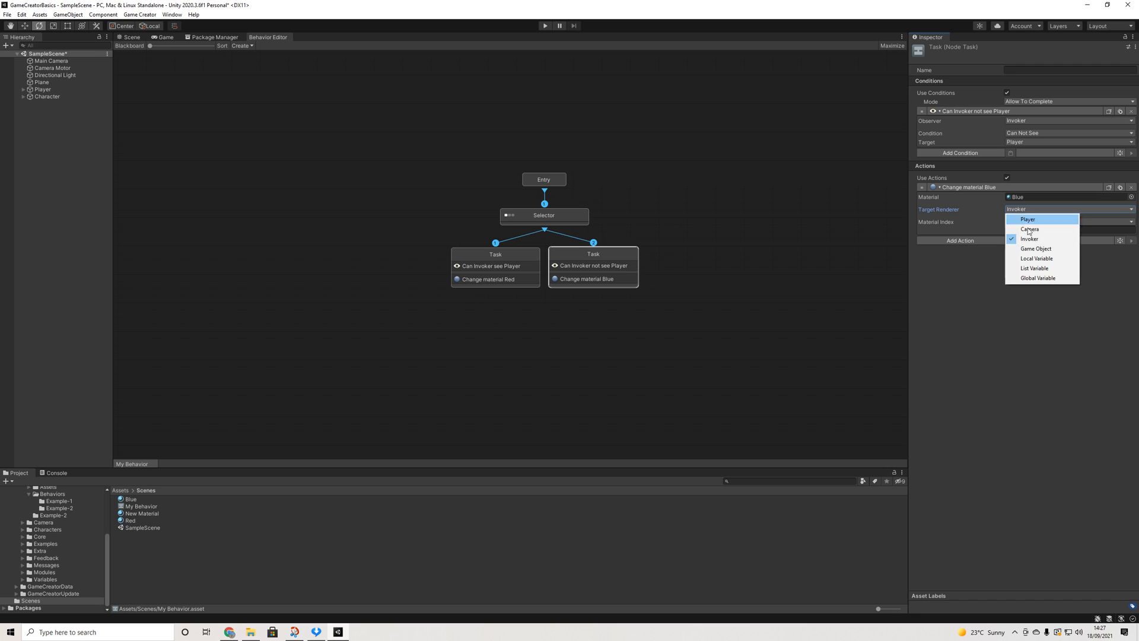
left_click(1035, 258)
left_click(1032, 219)
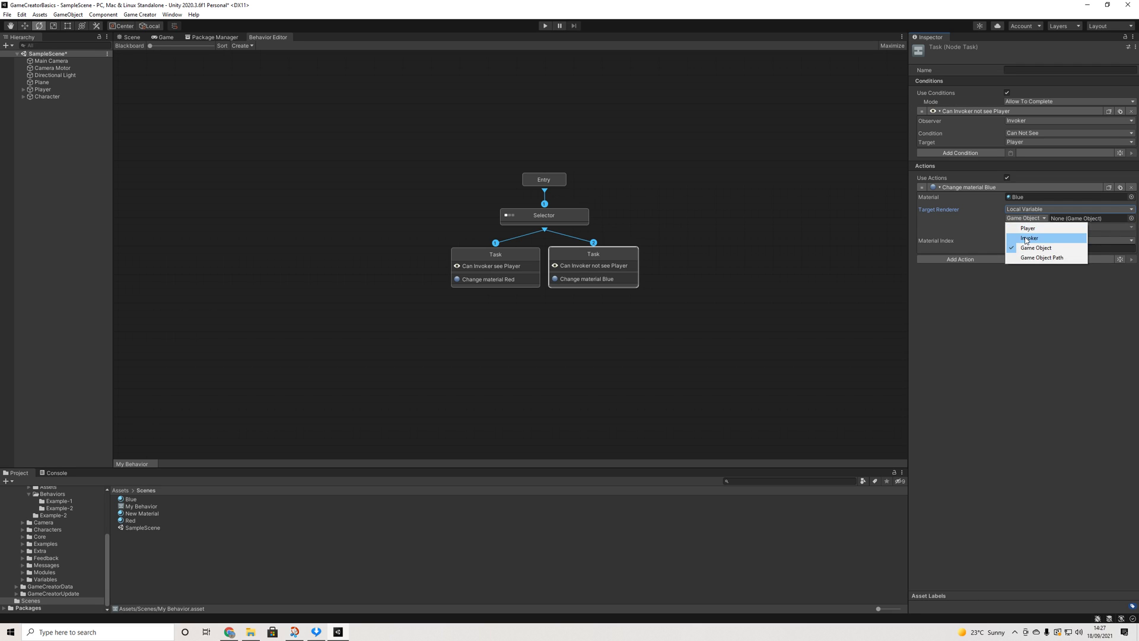
left_click(1026, 239)
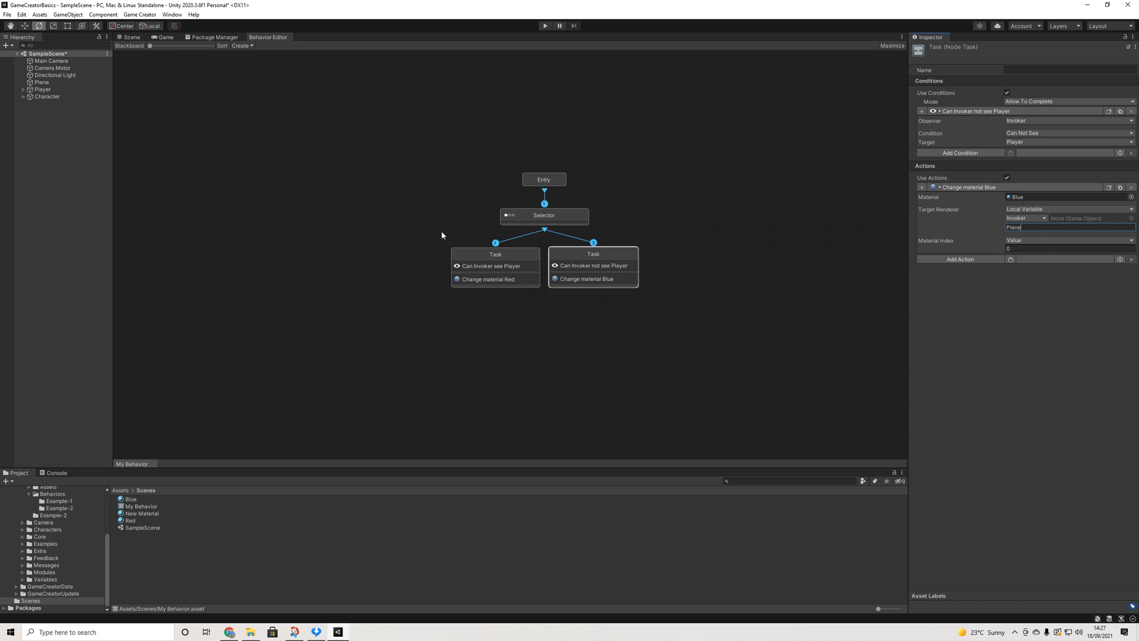
Paste the configured Change Material into the first Task and set its material to Red.
left_click(523, 277)
left_click(1132, 187)
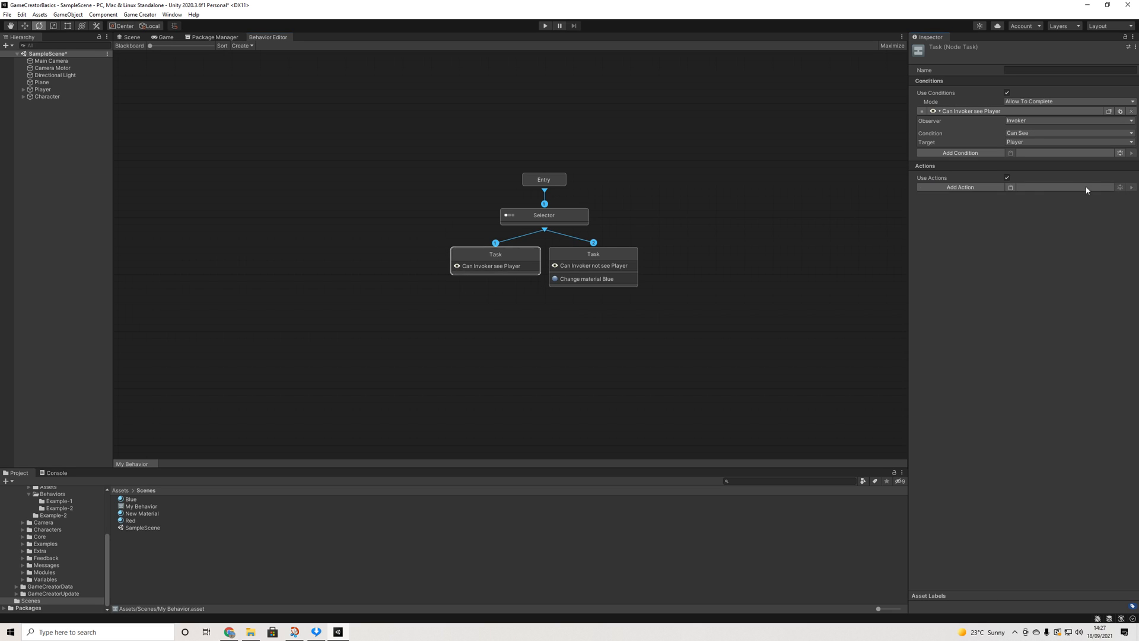
left_click(1010, 187)
left_click_drag(128, 522, 952, 272)
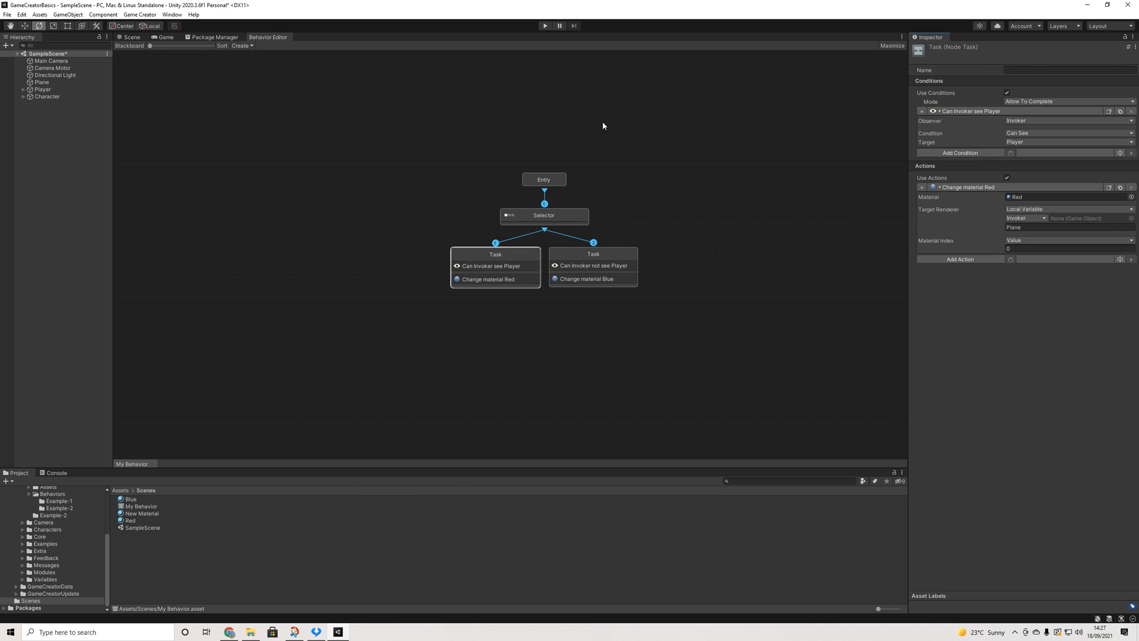
Add a Game Object parameter to the behavior's Blackboard.
left_click(129, 46)
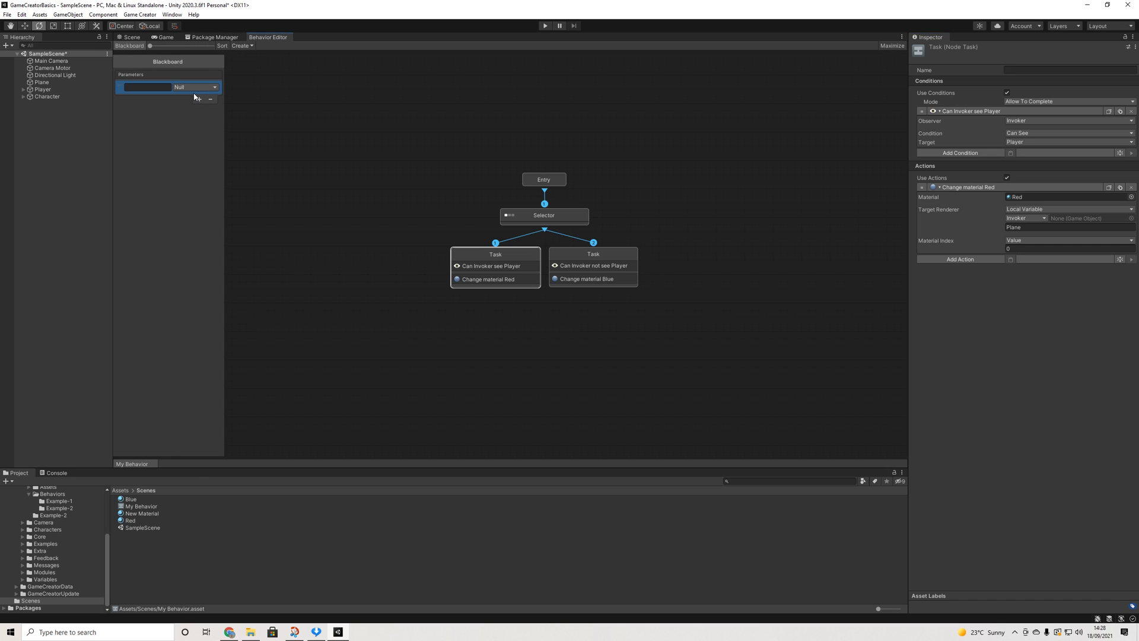
left_click(195, 87)
left_click(204, 186)
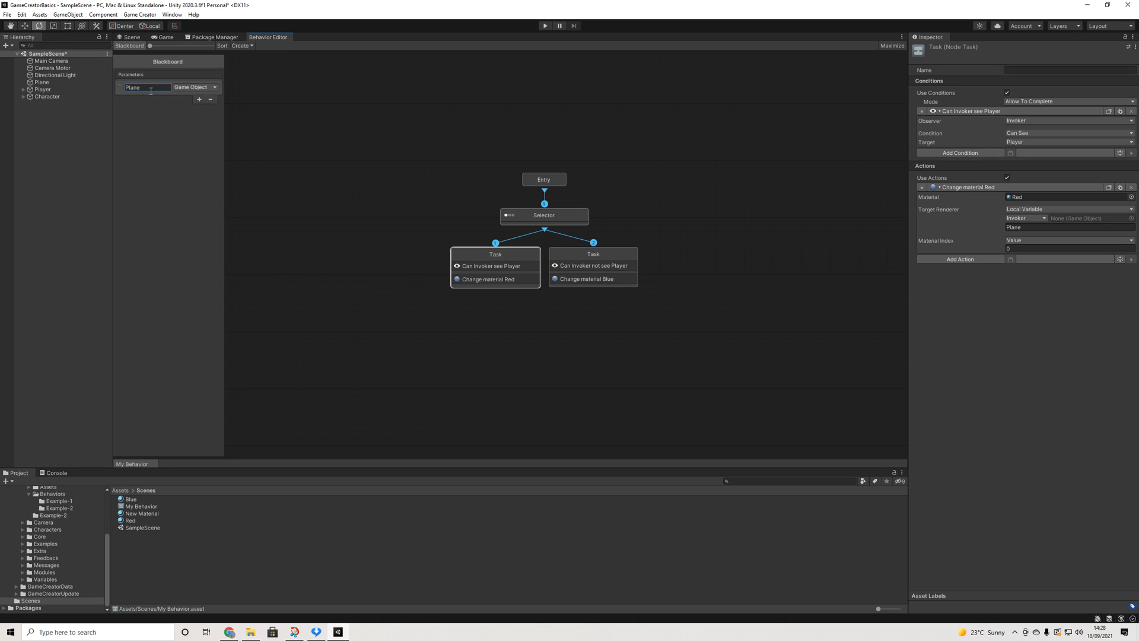
In the Scene view, assign the scene's Plane to the Character's Behavior Plane parameter.
left_click(132, 37)
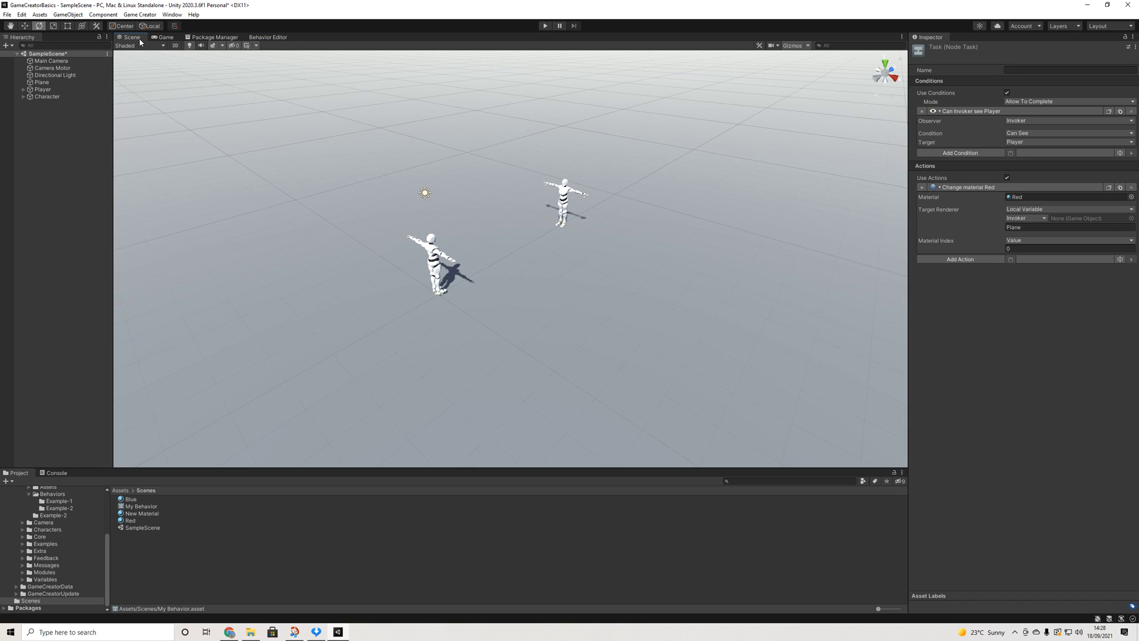
left_click(46, 97)
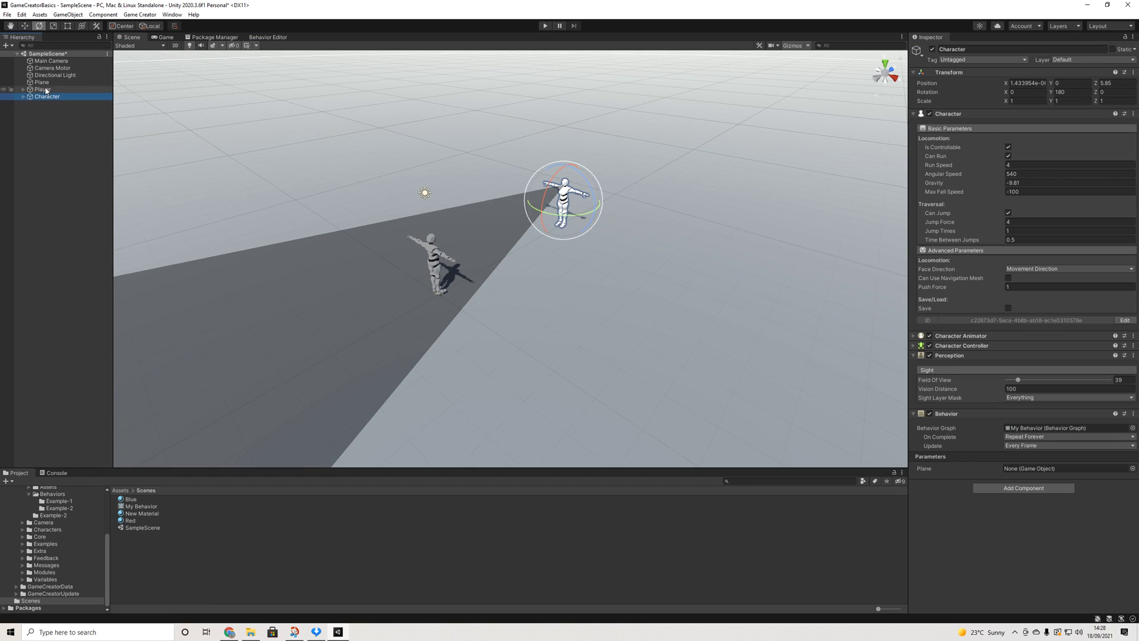
left_click_drag(45, 87, 1028, 470)
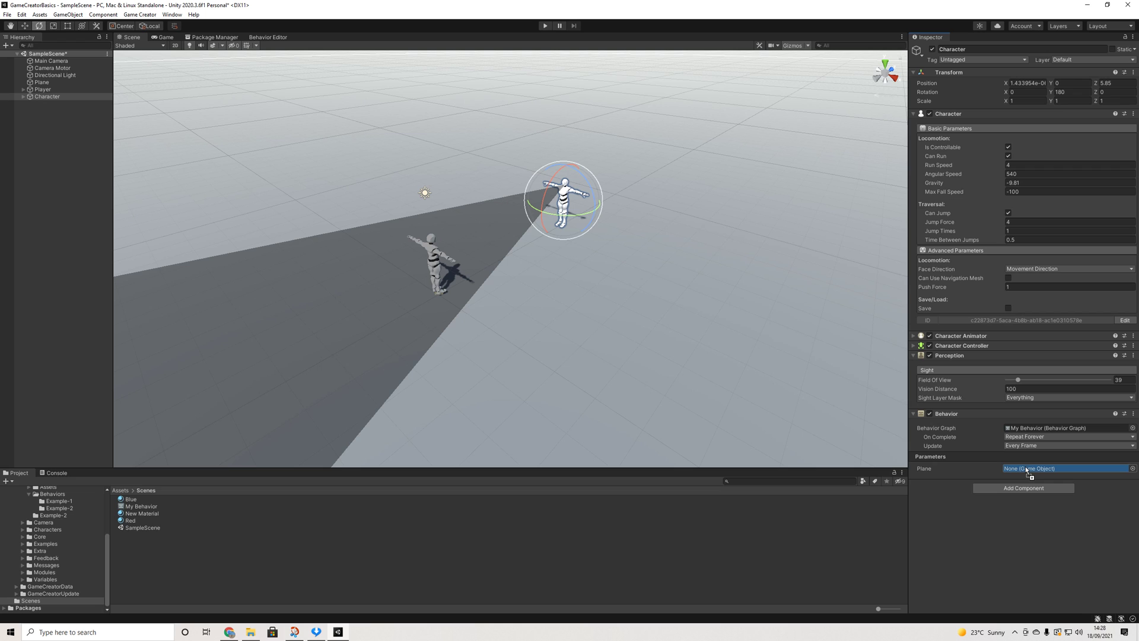
Enter play mode and steer the player in and out of the NPC's sight, checking the floor turns red and blue.
left_click(546, 26)
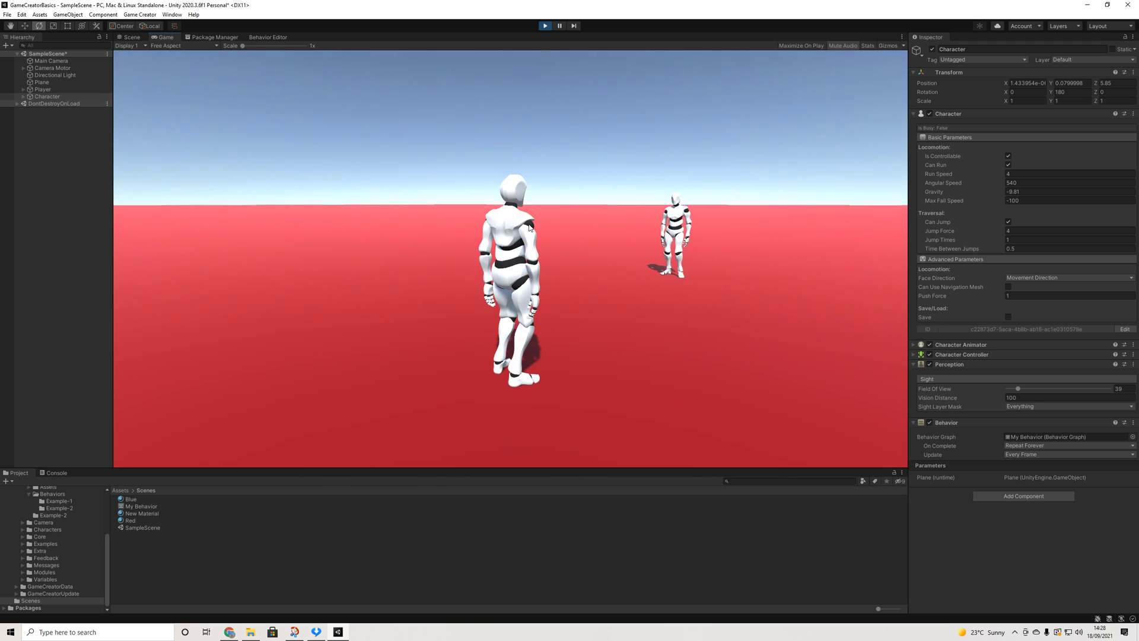
key("a")
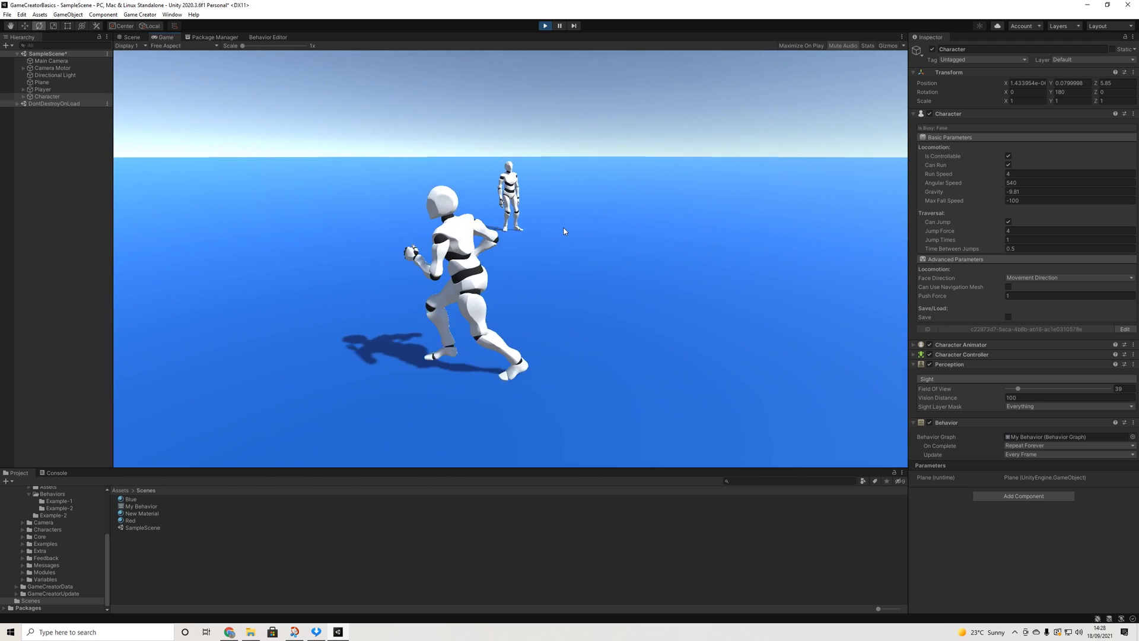
key("d")
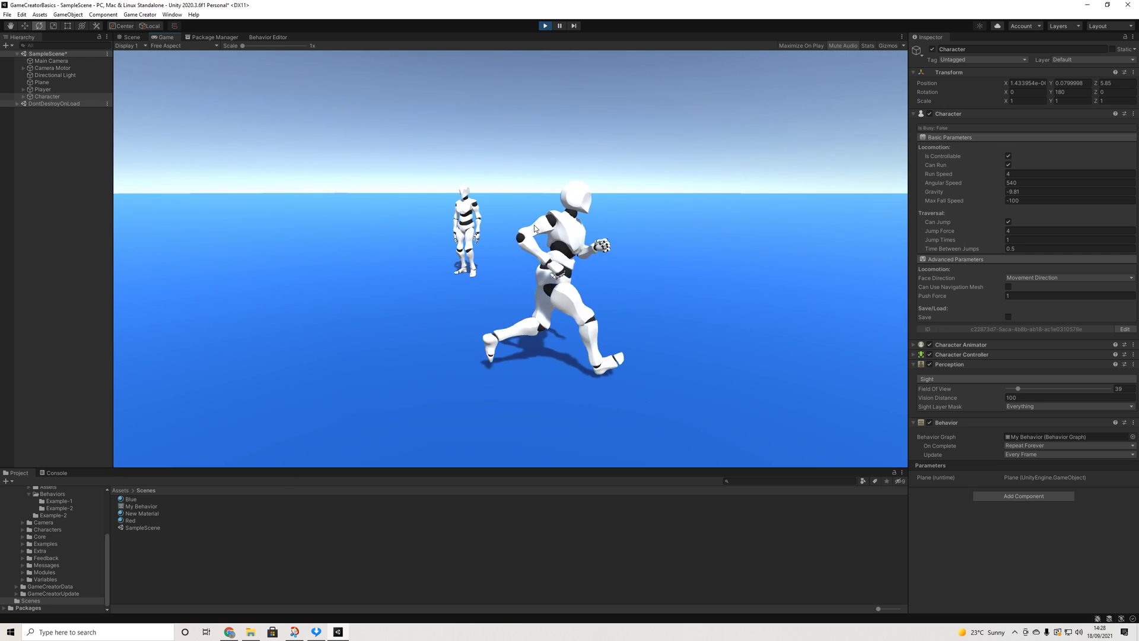
key("a")
key("a")
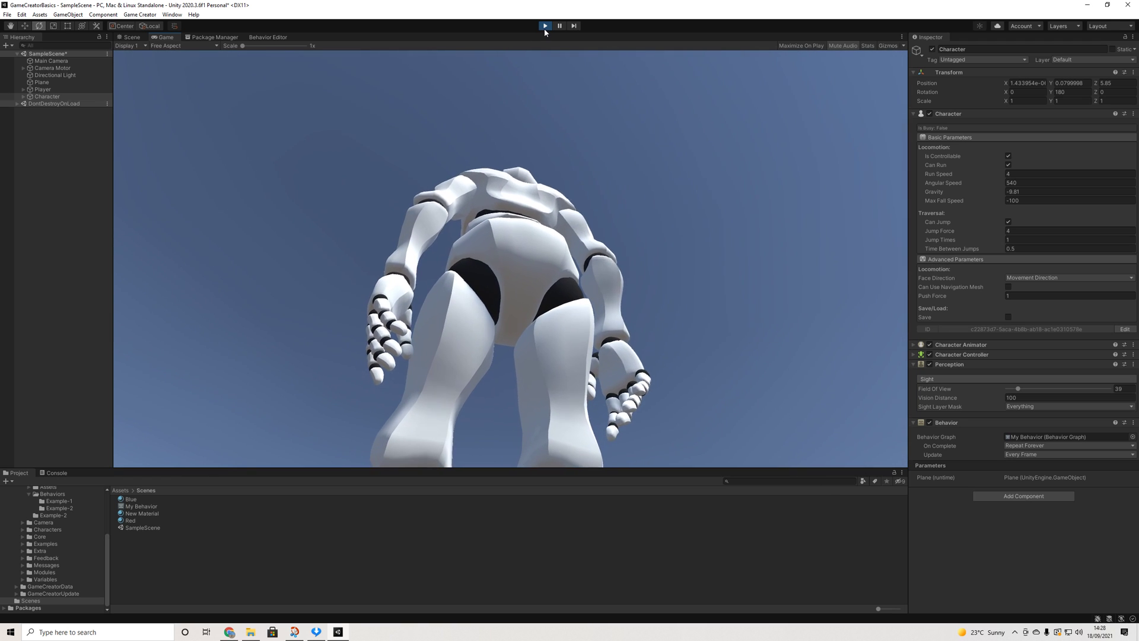
key("d")
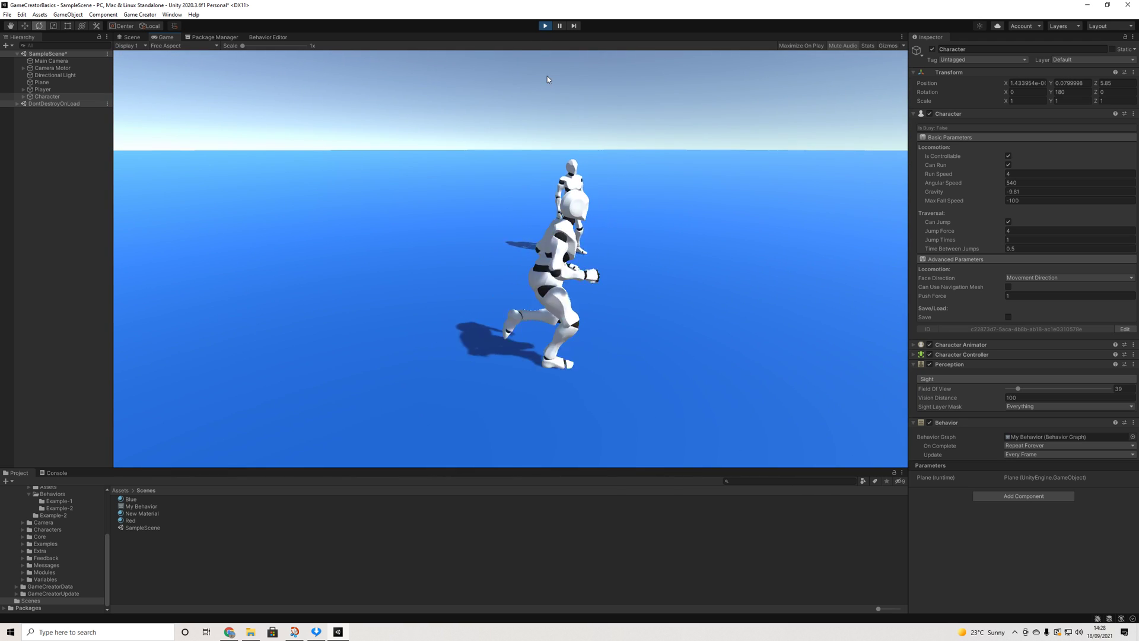
key("s")
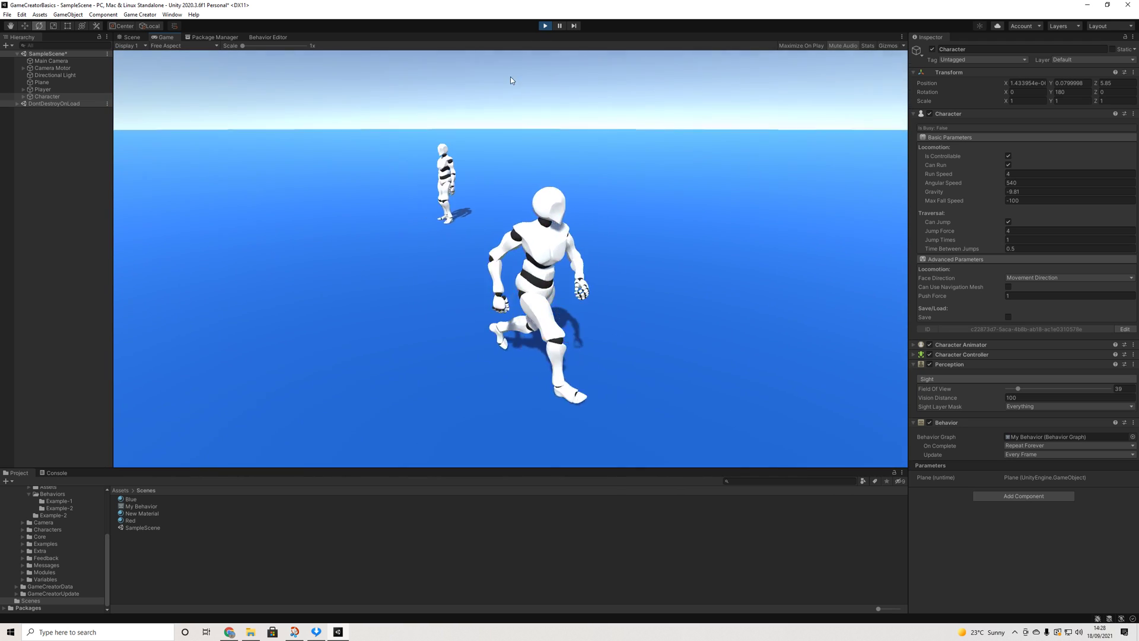
key("a")
key("w")
key("a")
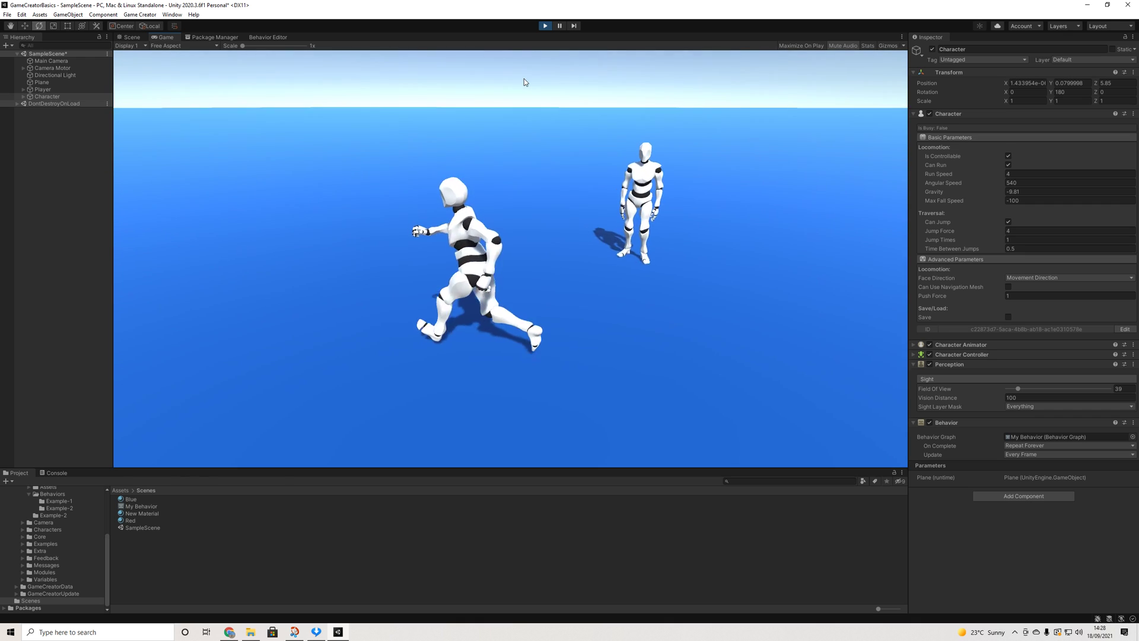
key("w")
key("d")
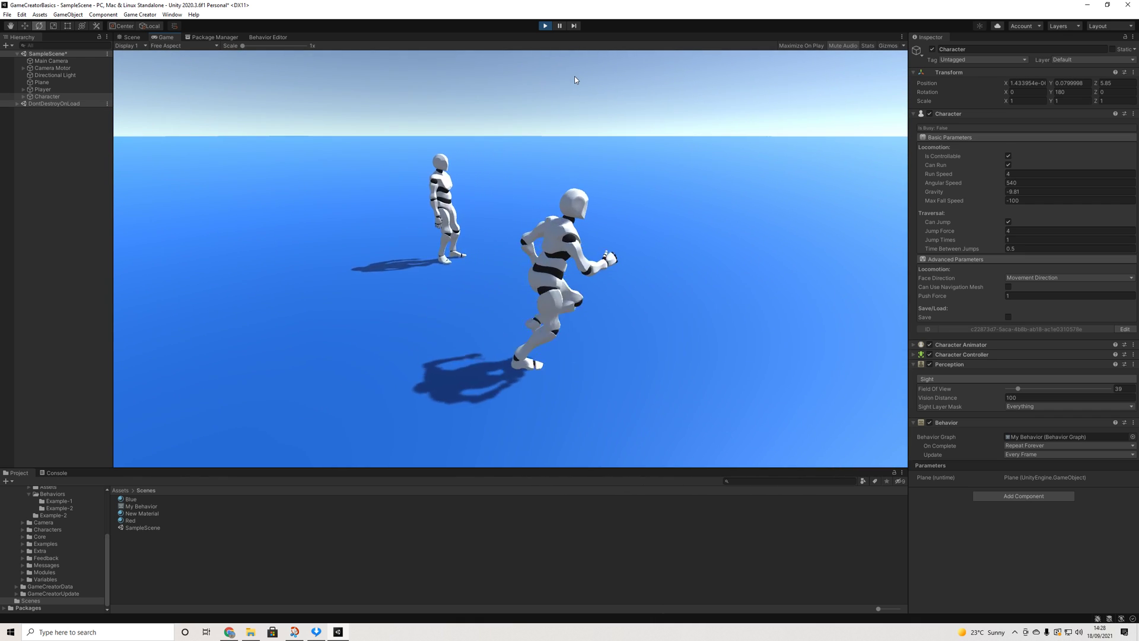
key("s")
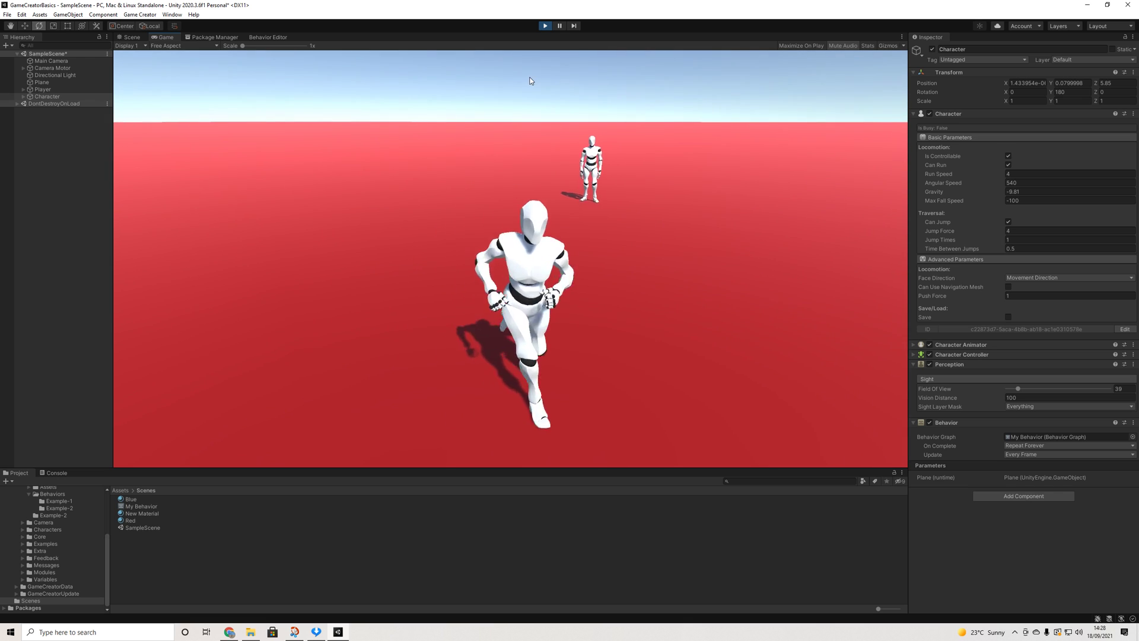
key("a")
key("w")
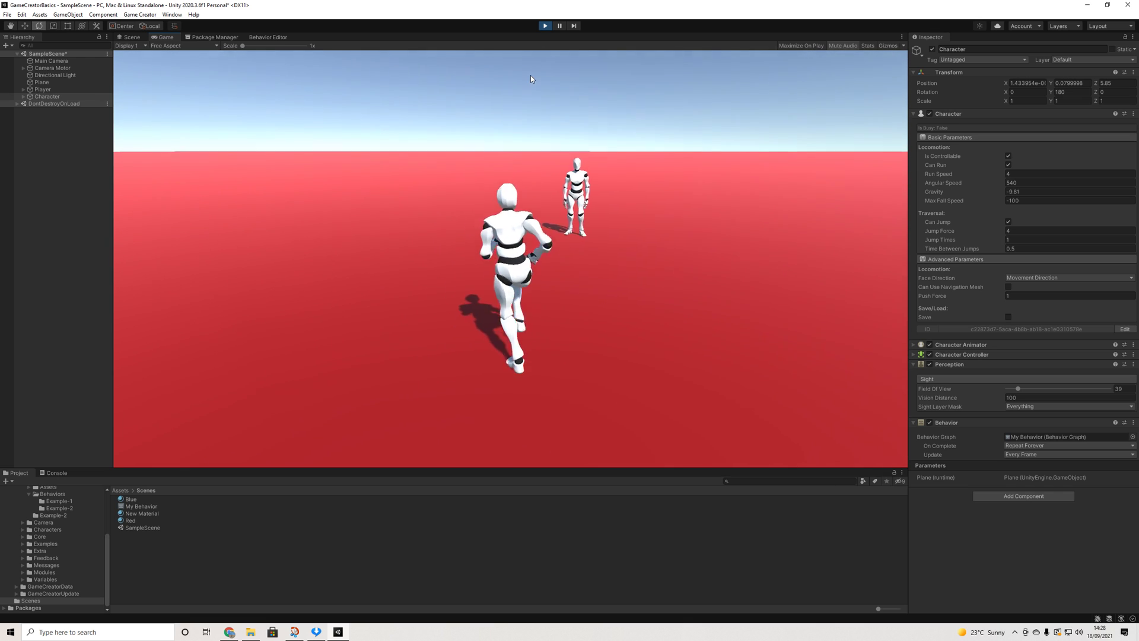
key("space")
key("s")
key("d")
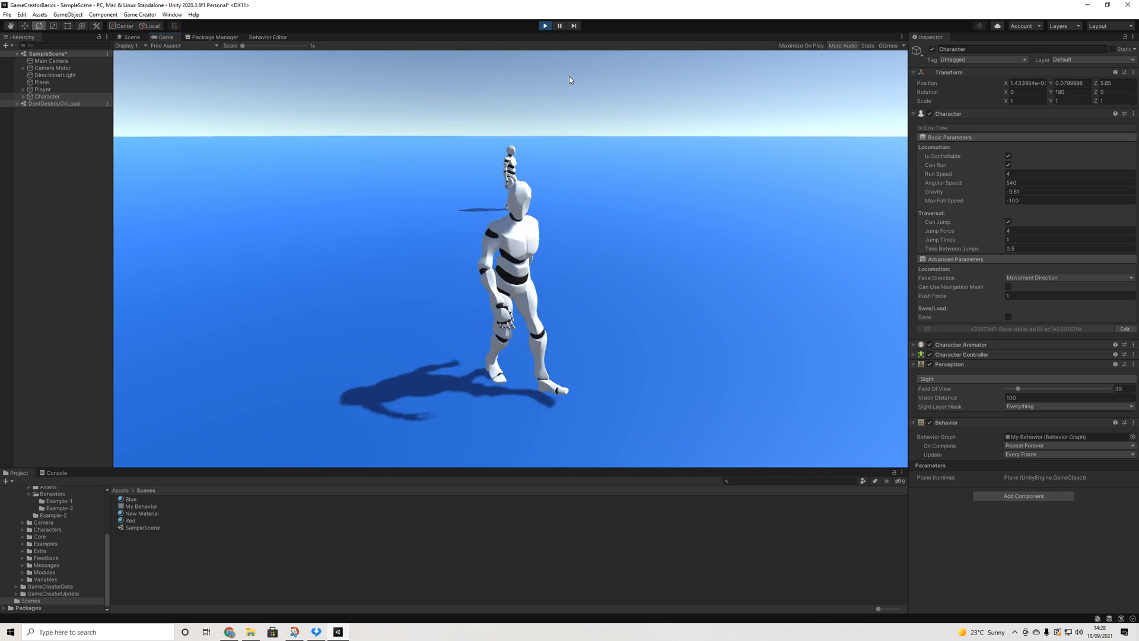
key("w")
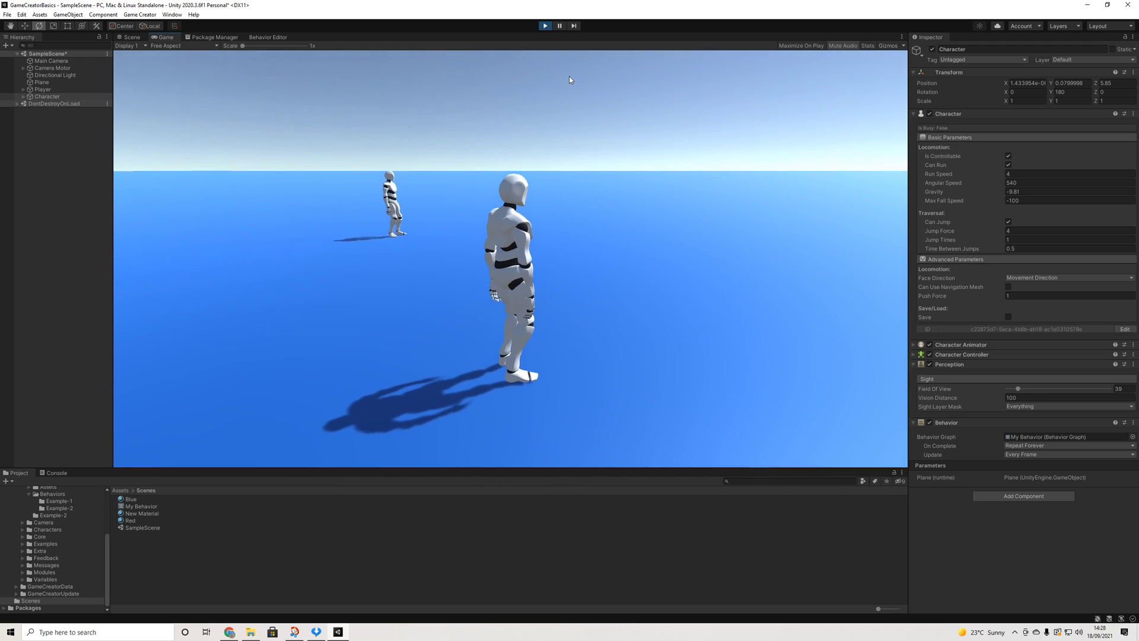